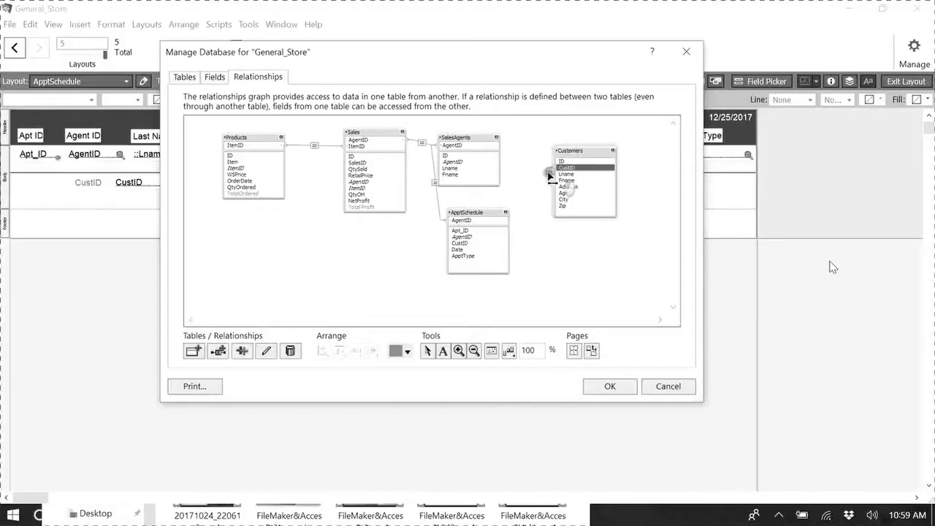
drag(560, 173, 506, 247)
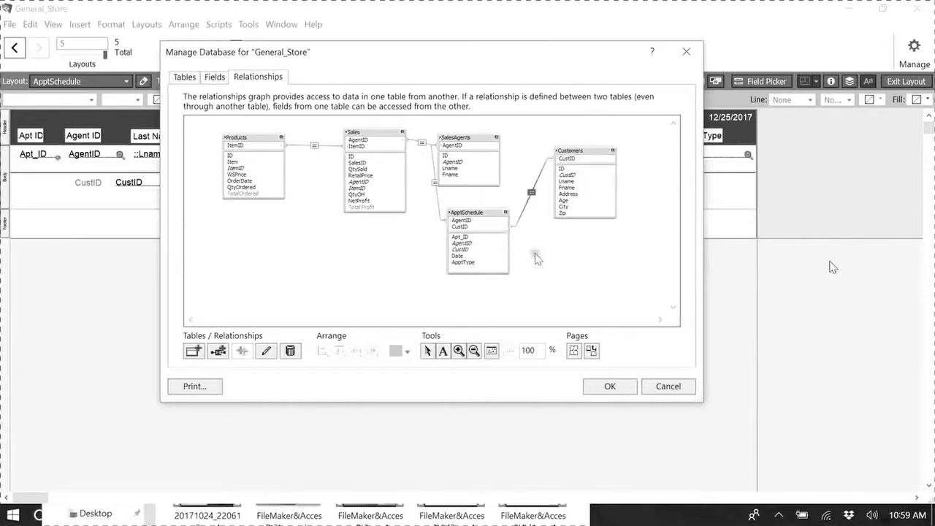
click(592, 269)
click(610, 386)
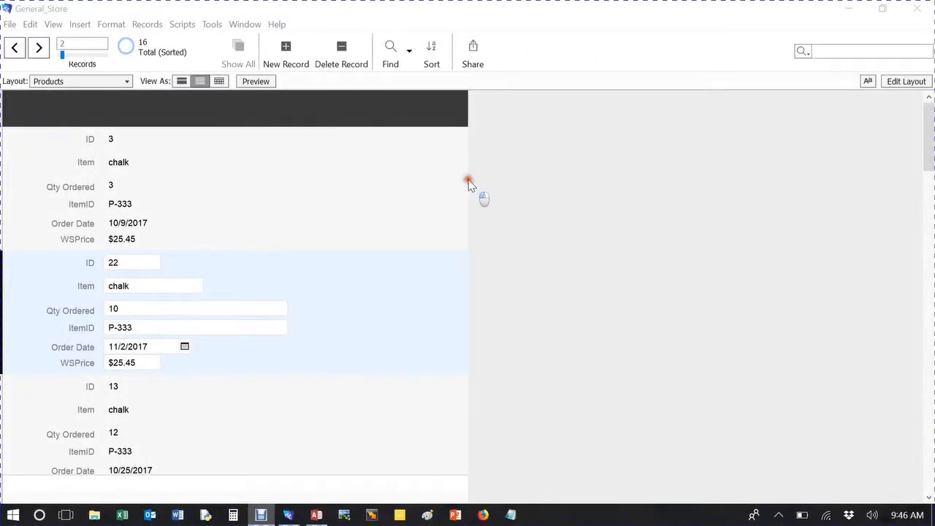
Step: Browse through the Products records, selecting several of the chalk records in turn
click(212, 195)
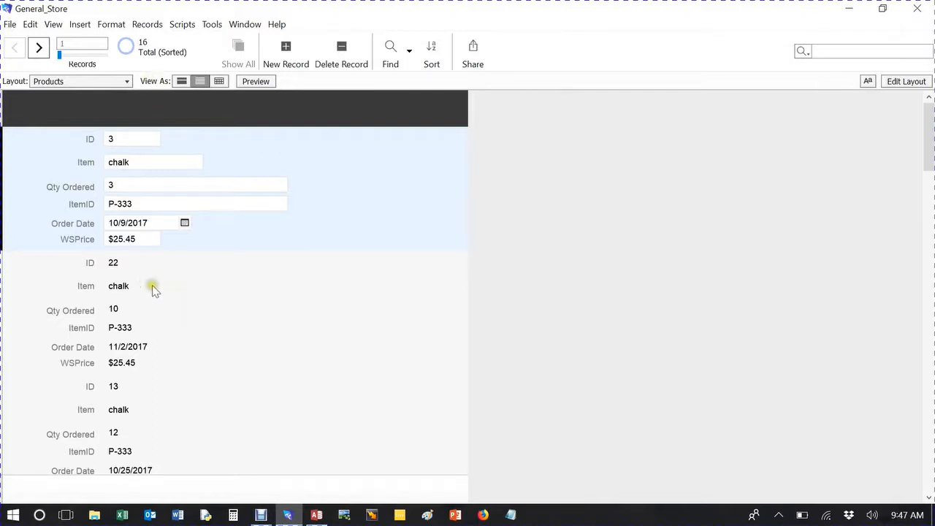
scroll(157, 282, down, 2)
click(168, 257)
scroll(284, 329, down, 2)
click(223, 293)
scroll(252, 329, down, 1)
scroll(212, 369, up, 4)
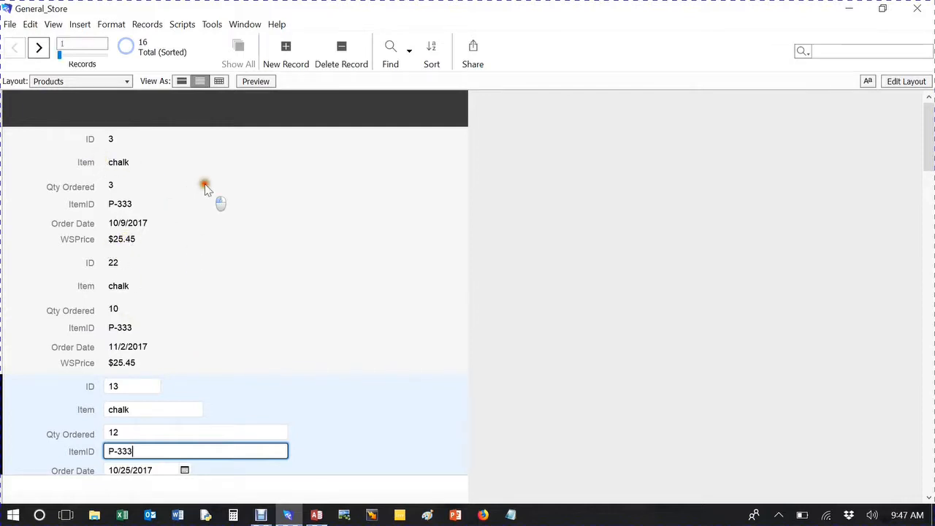
click(207, 187)
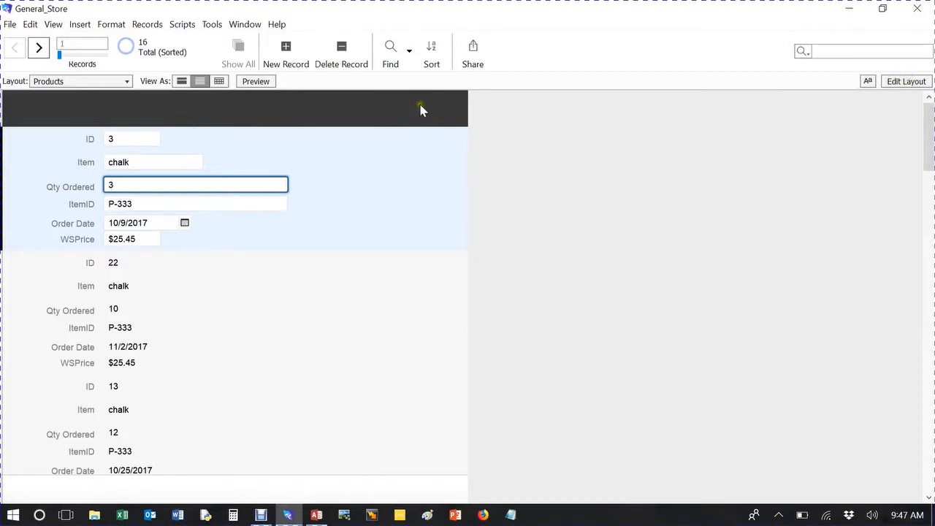
scroll(388, 234, down, 3)
scroll(388, 234, up, 3)
Step: In Layout mode, add the TotalOrdered summary field with its label to the layout header
click(907, 82)
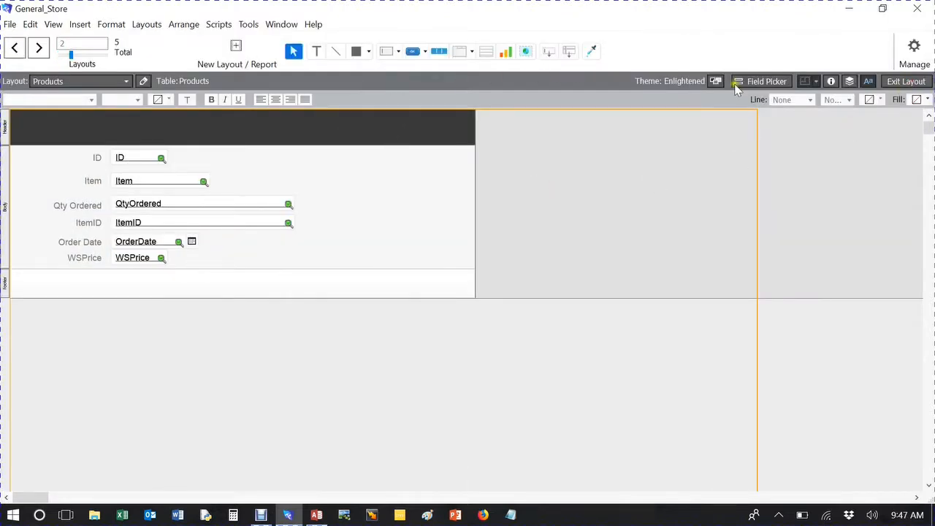
click(766, 83)
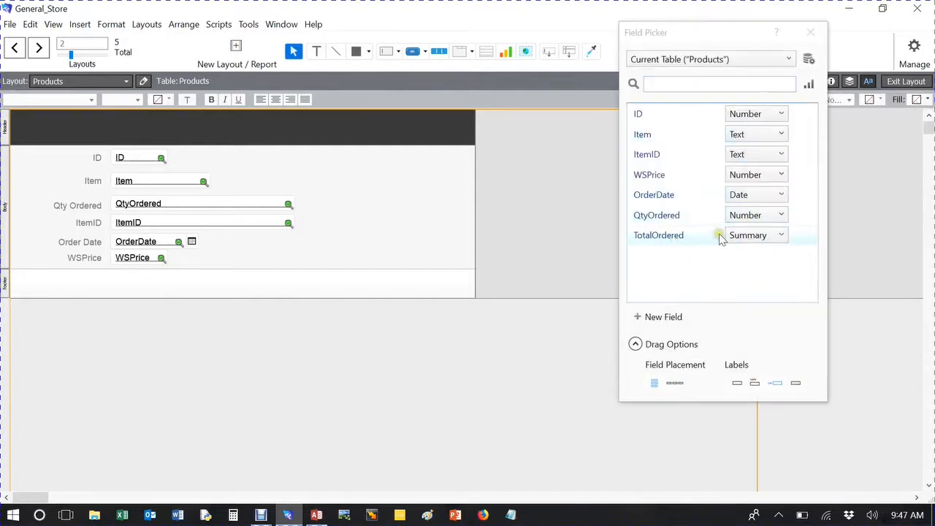
drag(722, 239, 395, 128)
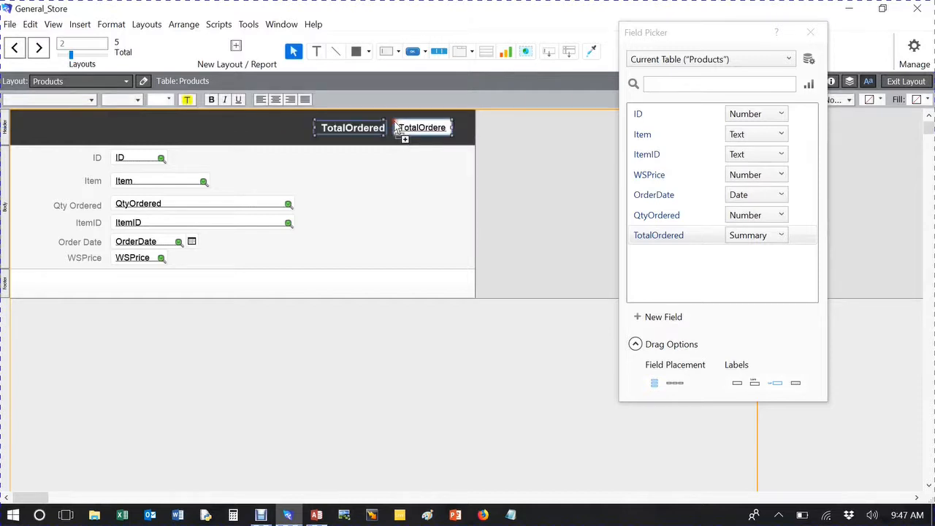
Step: Relabel the summary field as Total Ordered, close the field picker and return to Browse mode
double_click(348, 130)
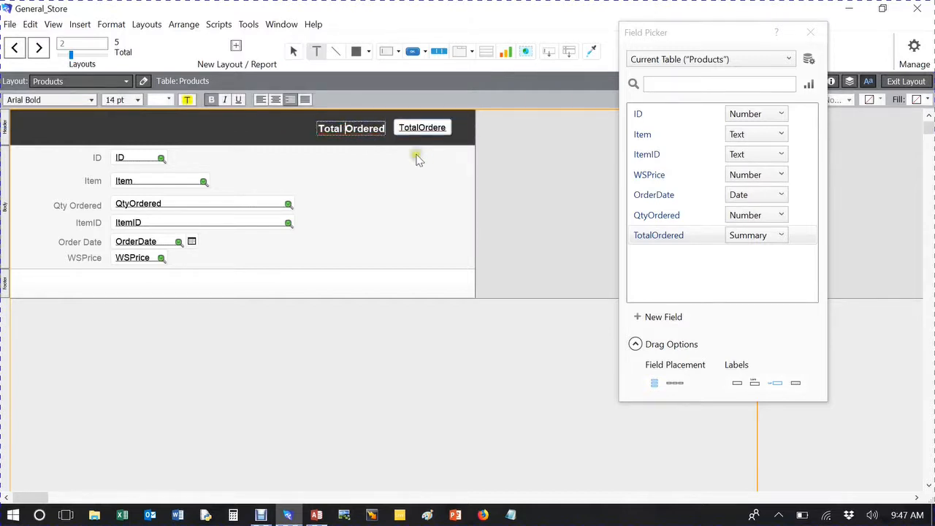
click(409, 195)
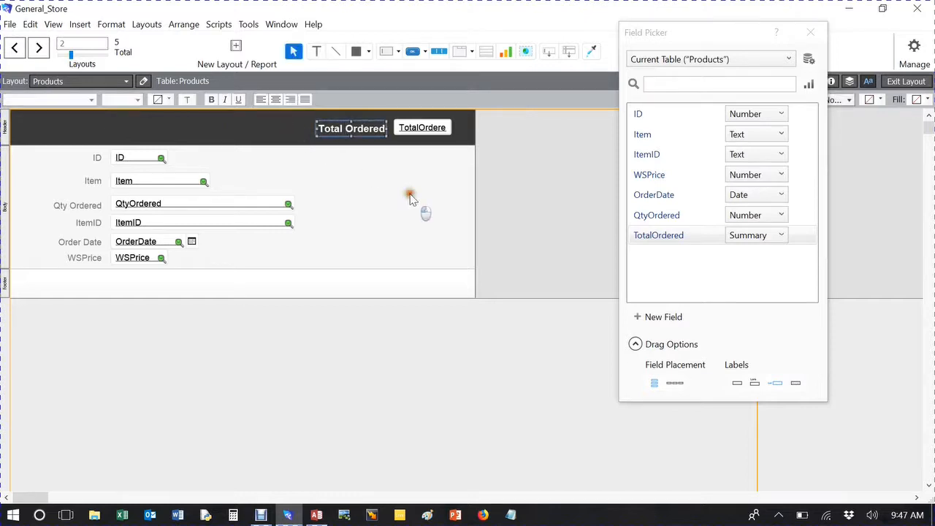
click(810, 32)
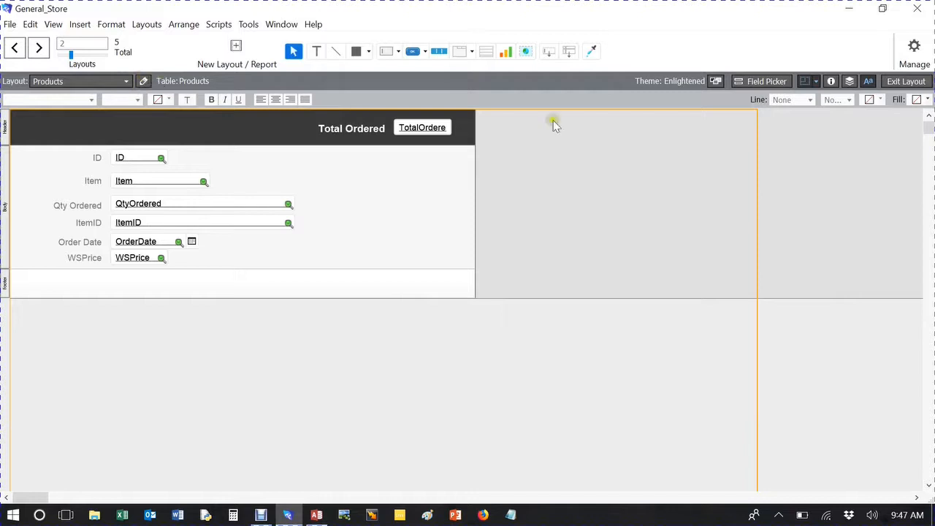
click(922, 81)
click(512, 317)
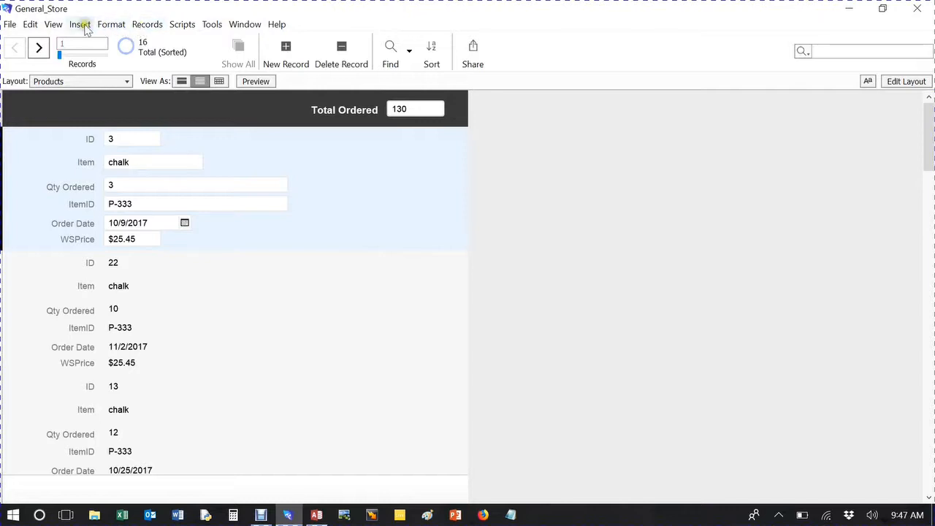
Step: Open the Sort Records settings and remove OrderDate from the sort order
click(147, 24)
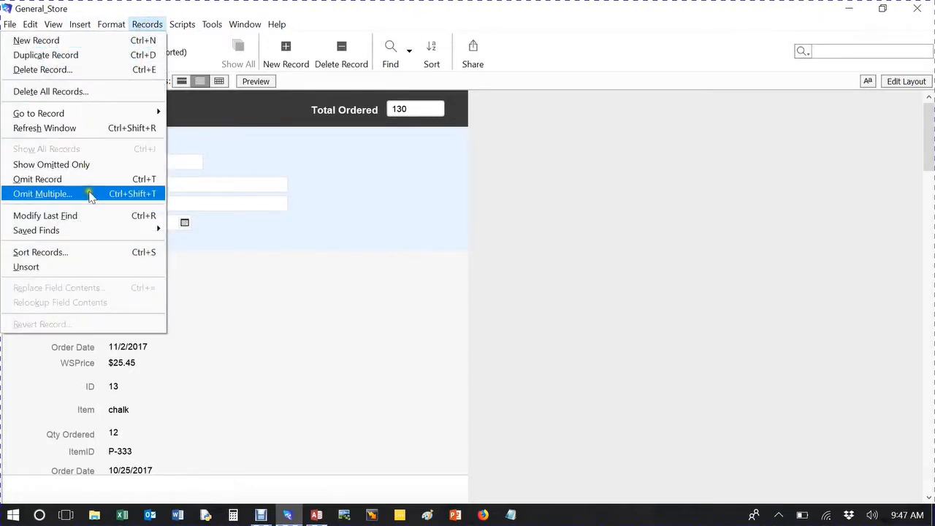
click(90, 252)
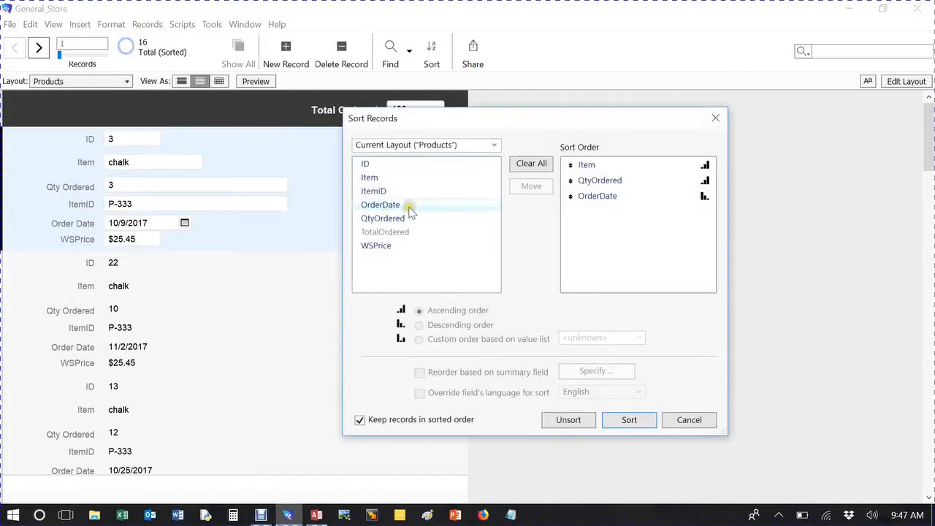
click(589, 197)
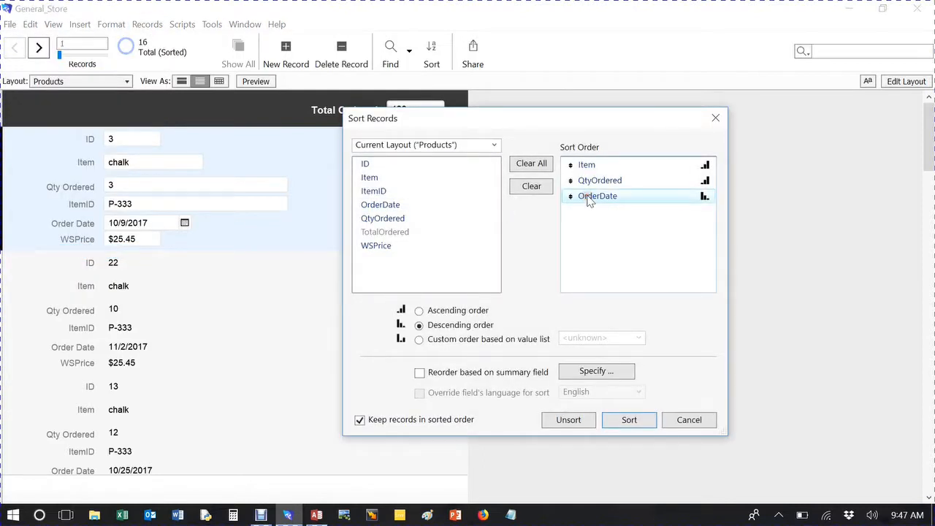
click(514, 185)
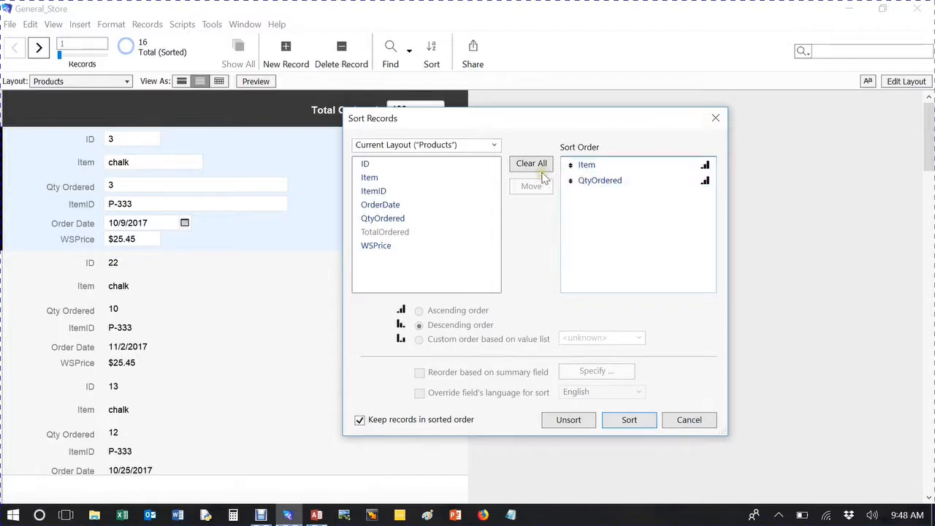
Step: Select the Item and QtyOrdered sort fields and add WSPrice to the sort order
click(589, 165)
click(599, 181)
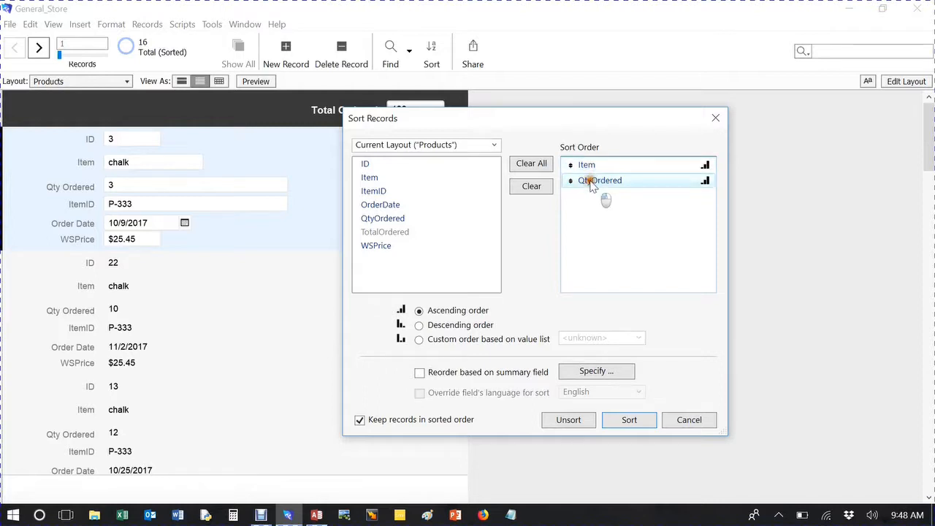
click(589, 165)
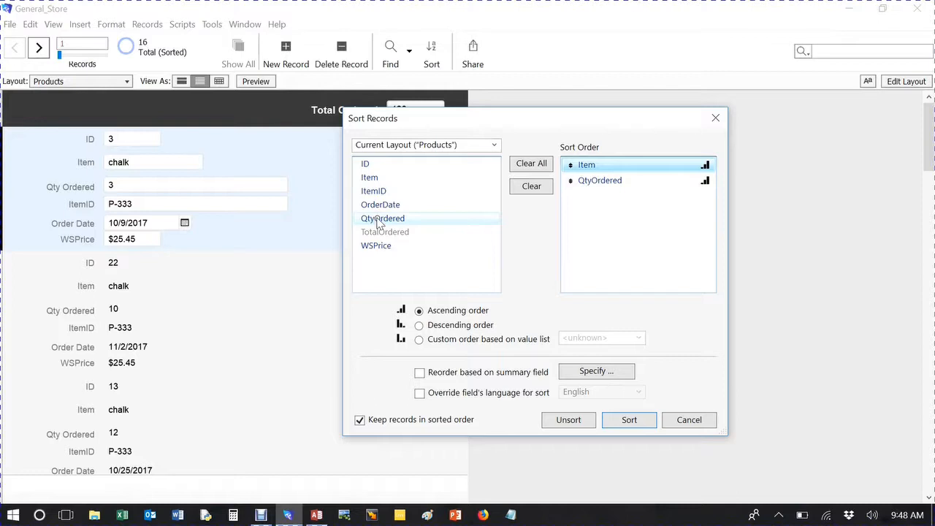
click(380, 247)
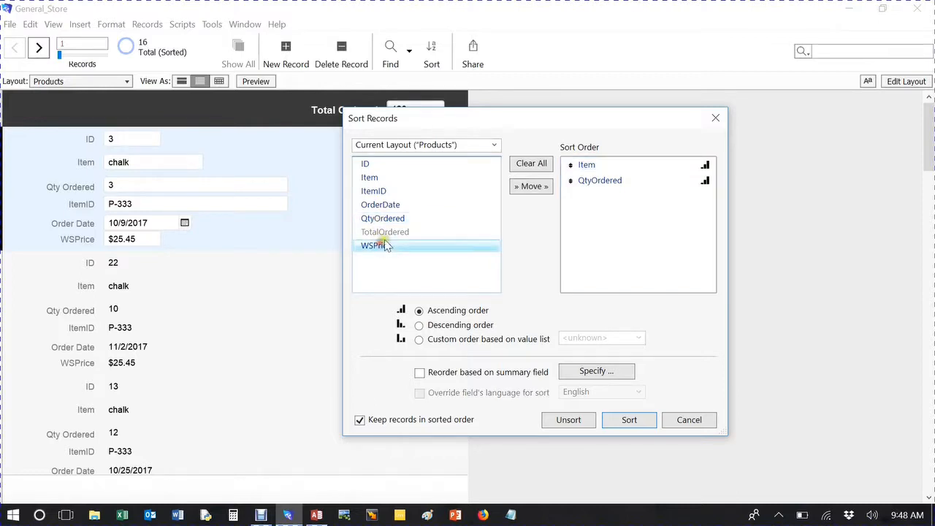
click(529, 189)
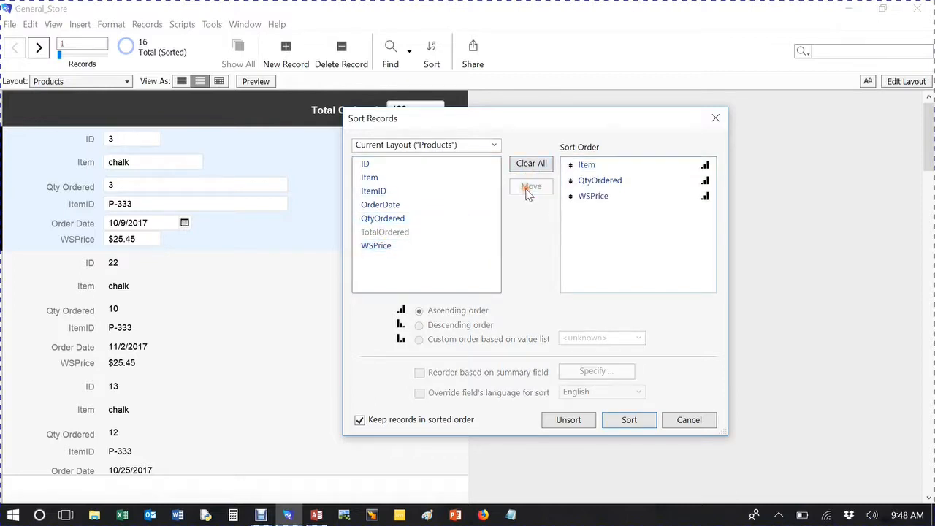
Step: Try descending and custom order for WSPrice, clear it from the sort order and cancel the sort
click(604, 195)
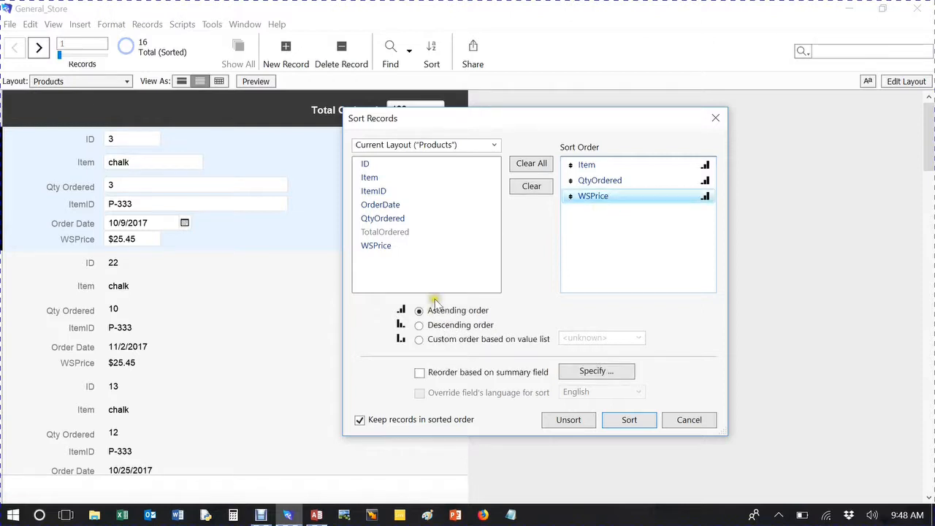
click(419, 326)
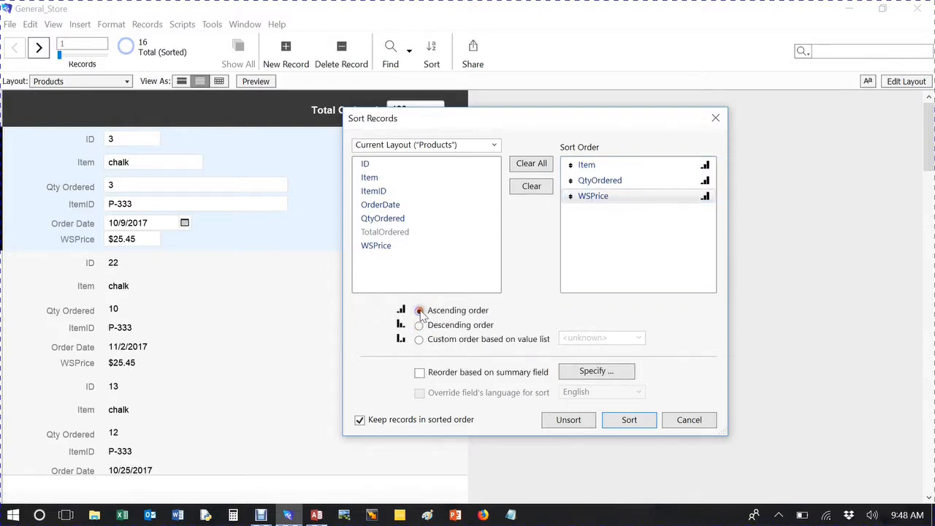
click(419, 339)
click(419, 311)
click(602, 196)
click(531, 186)
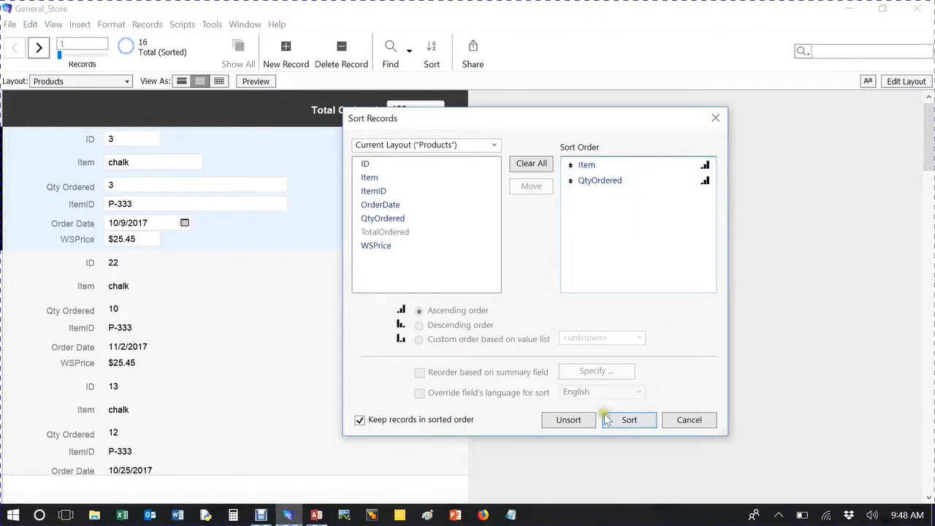
click(679, 420)
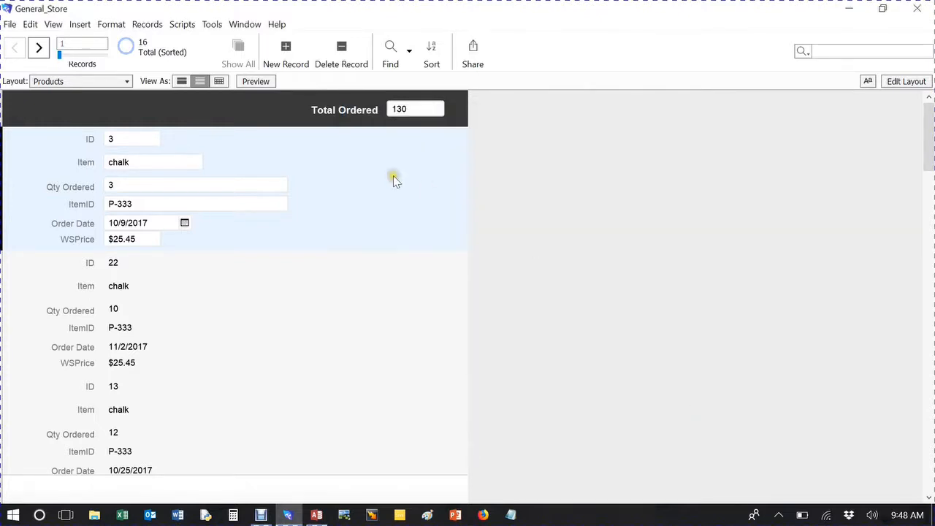
Step: In Layout mode, insert a sub-summary part sorted by Item, printed above the records
click(907, 81)
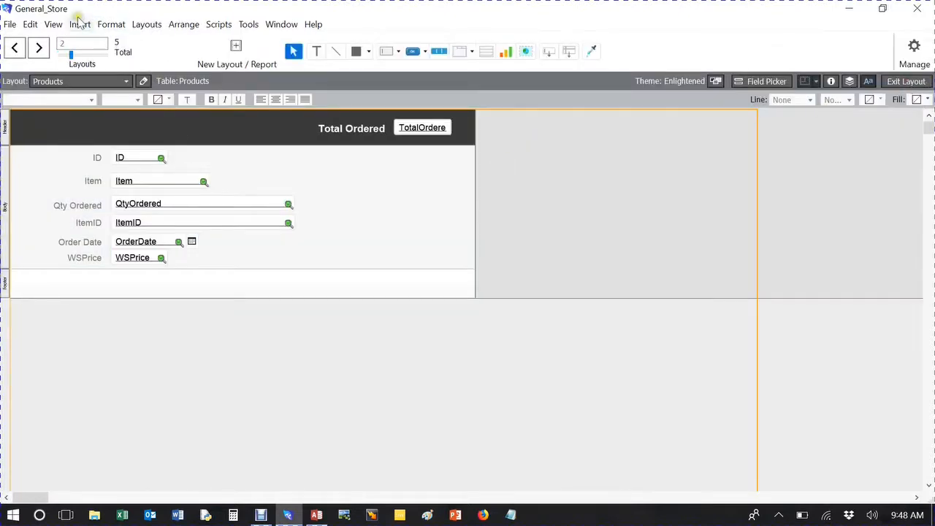
click(76, 25)
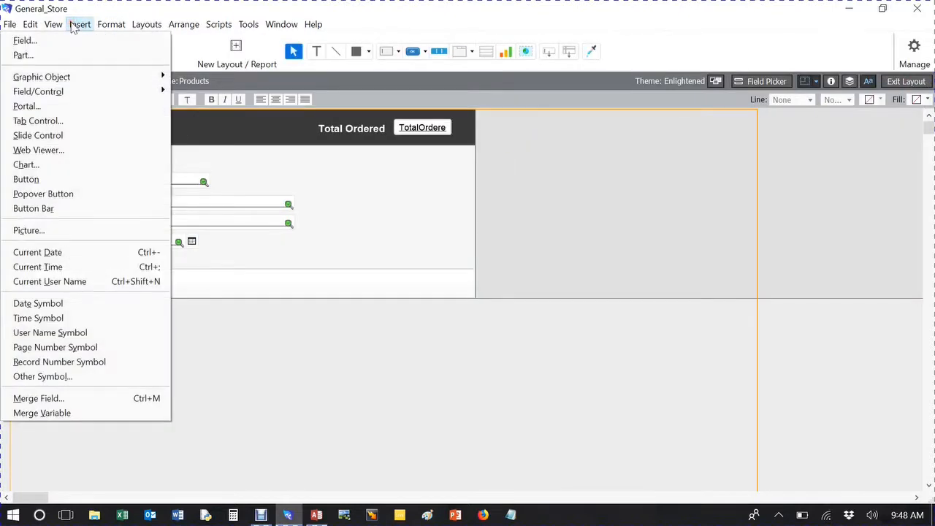
click(22, 59)
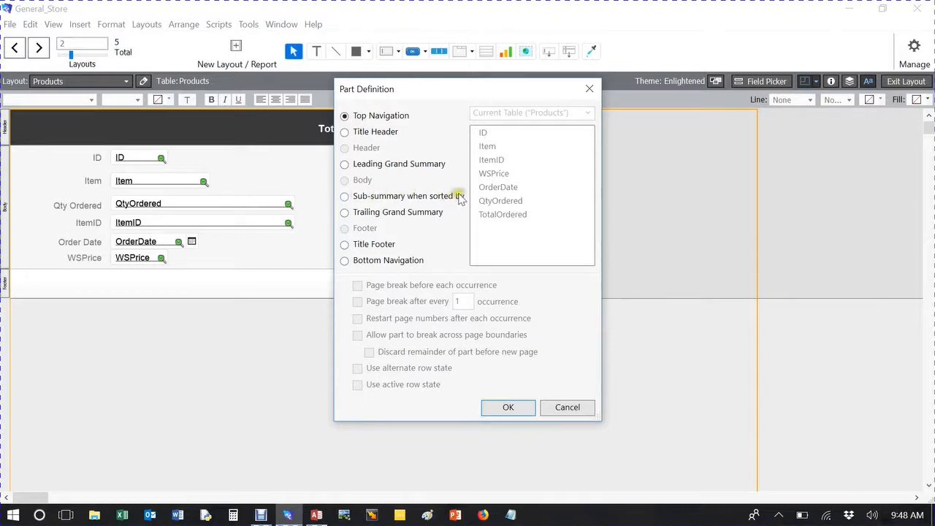
click(346, 197)
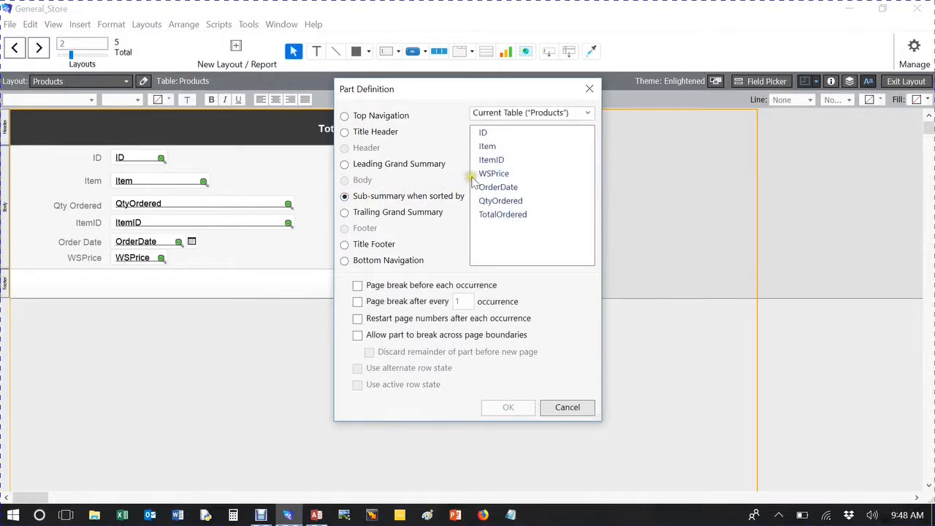
click(501, 148)
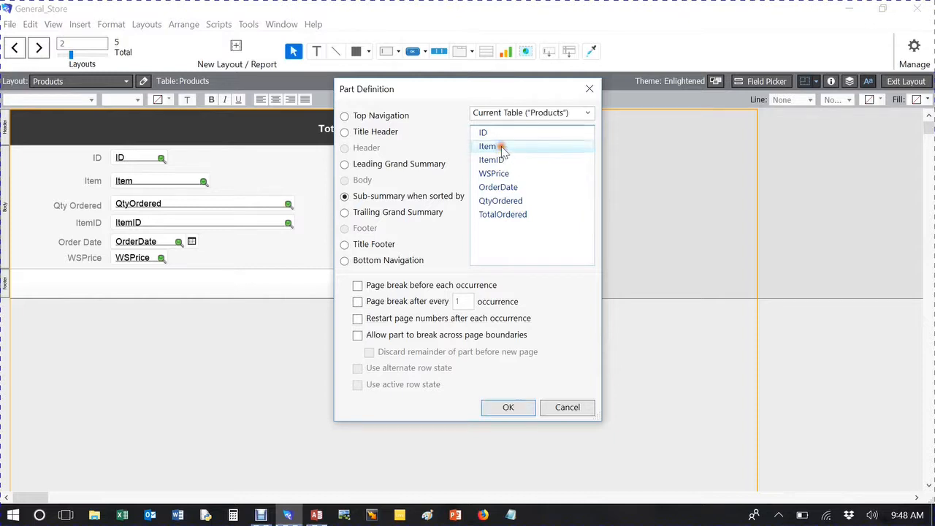
click(511, 408)
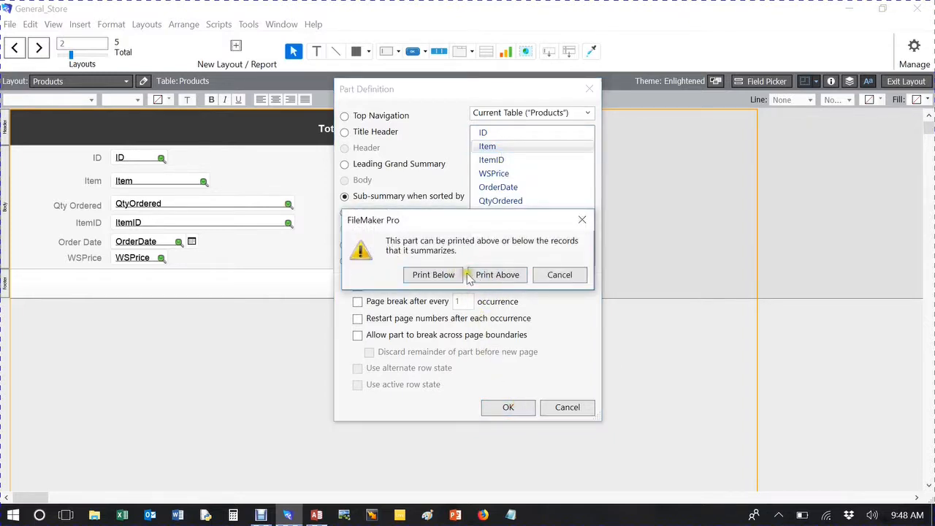
click(481, 276)
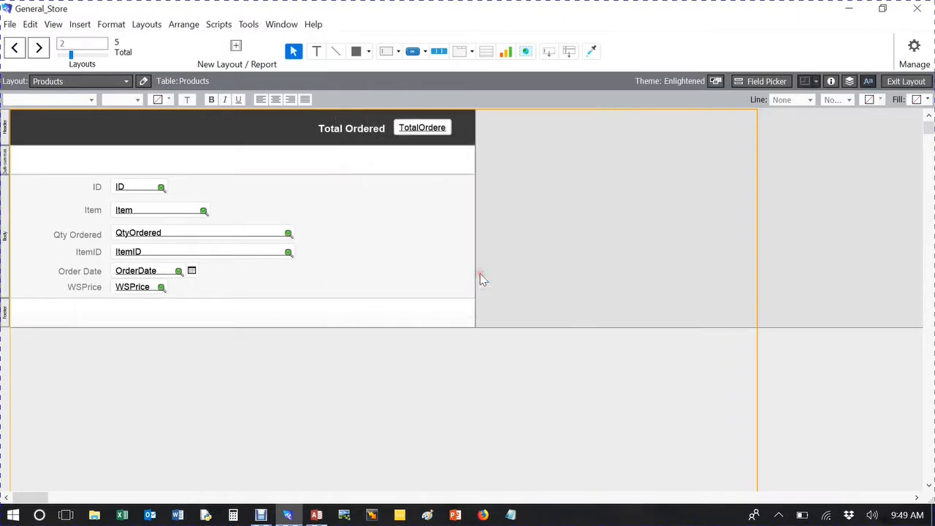
Step: Move the Item field into the new sub-summary part and delete its leftover Item label from the body
click(156, 211)
drag(156, 210, 63, 162)
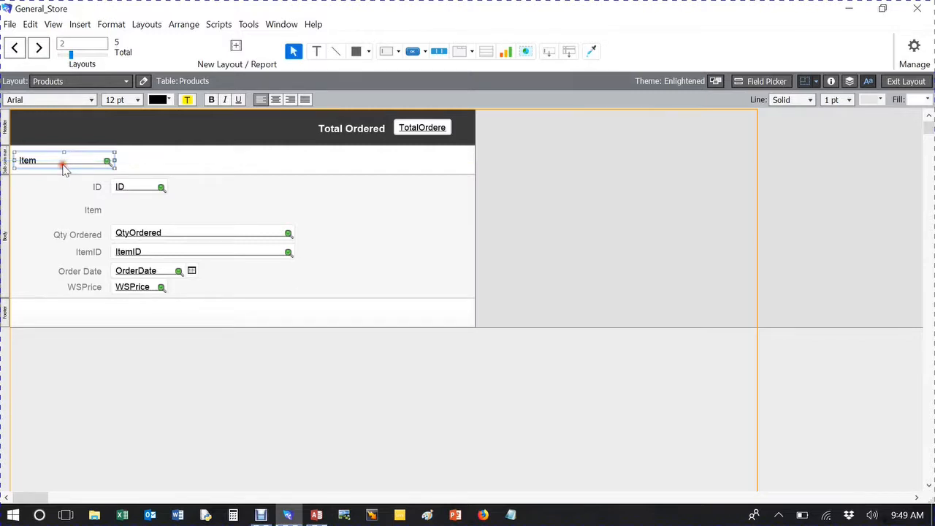
click(95, 210)
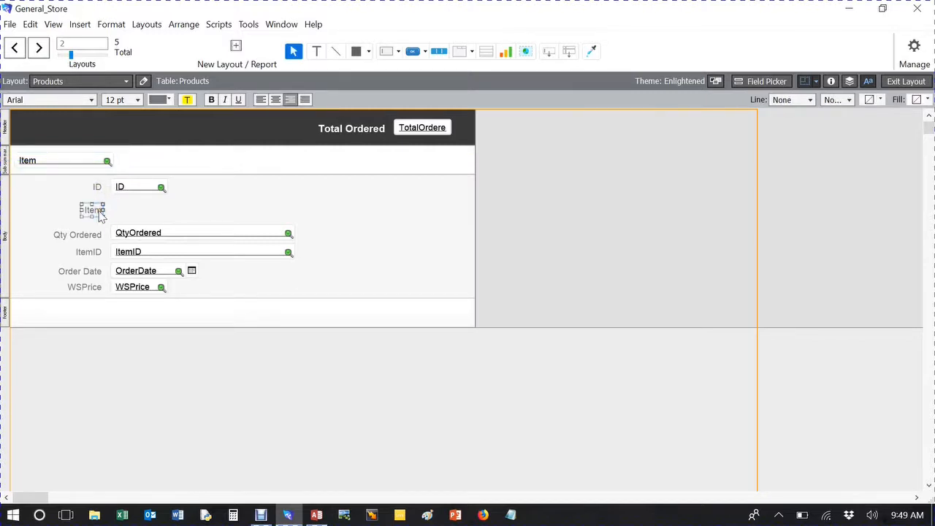
key(Delete)
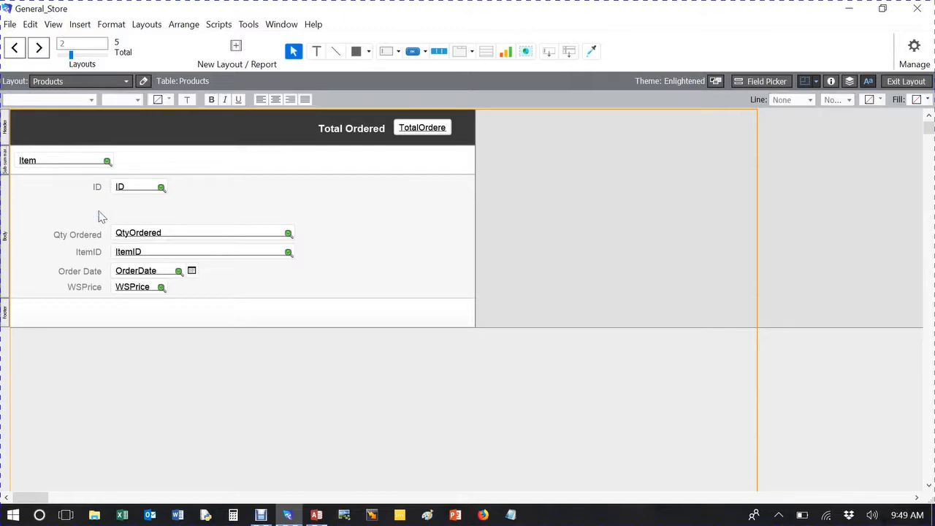
Step: Select the Qty Ordered, ItemID, Order Date and WSPrice labels and fields and nudge them up closer to the ID field
click(131, 232)
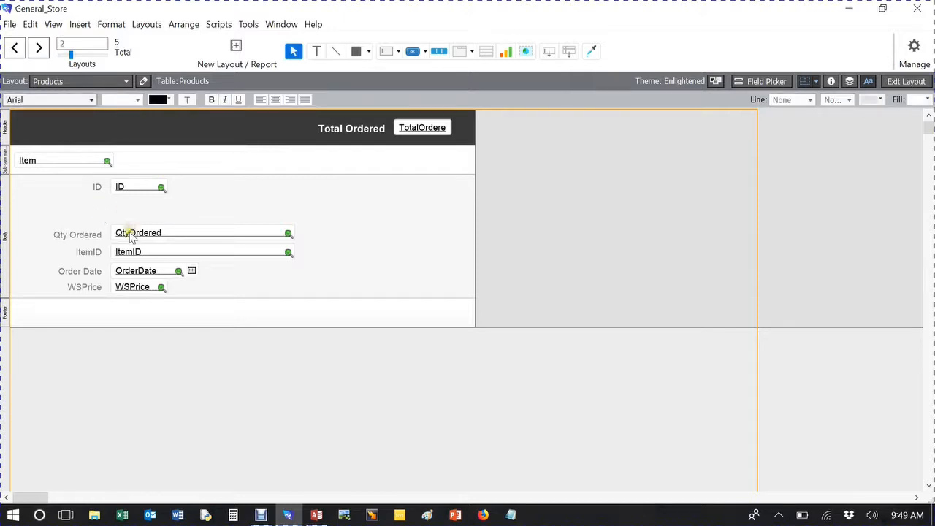
shift+click(95, 235)
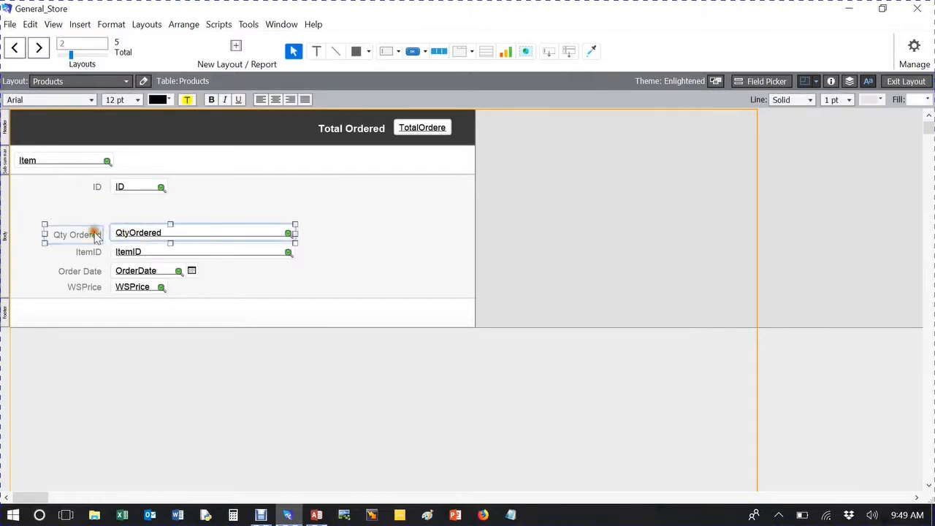
shift+click(92, 252)
shift+click(123, 252)
shift+click(98, 271)
shift+click(120, 271)
shift+click(93, 287)
shift+click(115, 287)
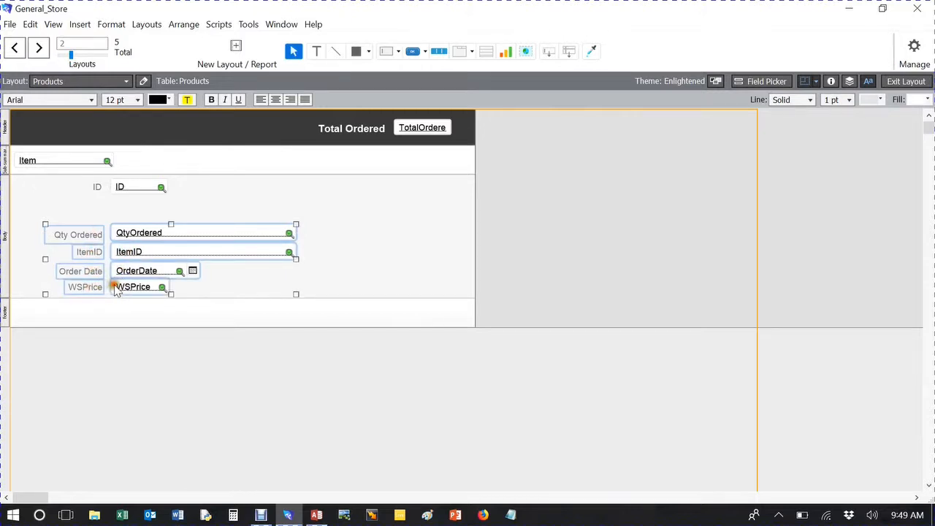
key(Up)
key(Up)
key(Up)
key(Up)
key(Up)
key(Up)
key(Up)
key(Up)
key(Up)
key(Up)
key(Up)
key(Up)
key(Up)
key(Up)
key(Up)
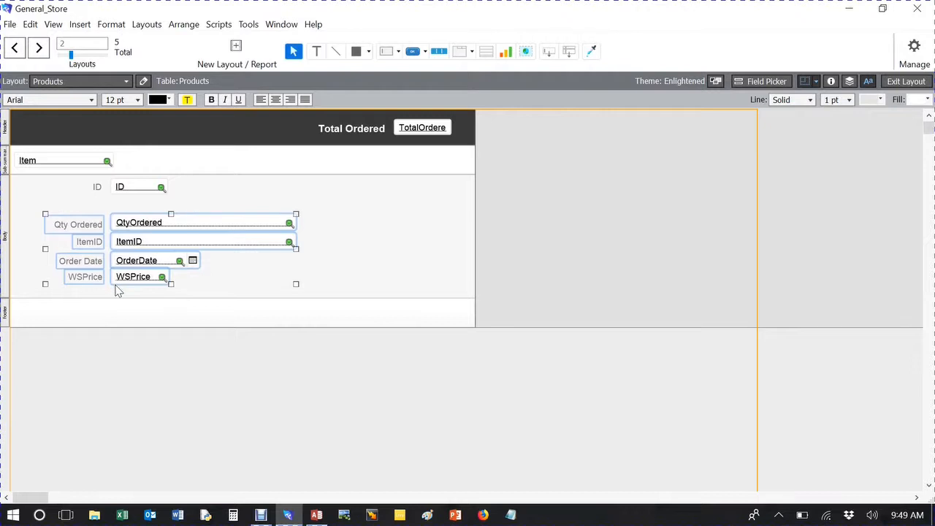
key(Up)
key(Up)
key(Up)
key(Up)
key(Up)
key(Up)
key(Up)
key(Up)
key(Up)
key(Up)
key(Up)
key(Up)
key(Up)
key(Up)
key(Up)
key(Up)
key(Up)
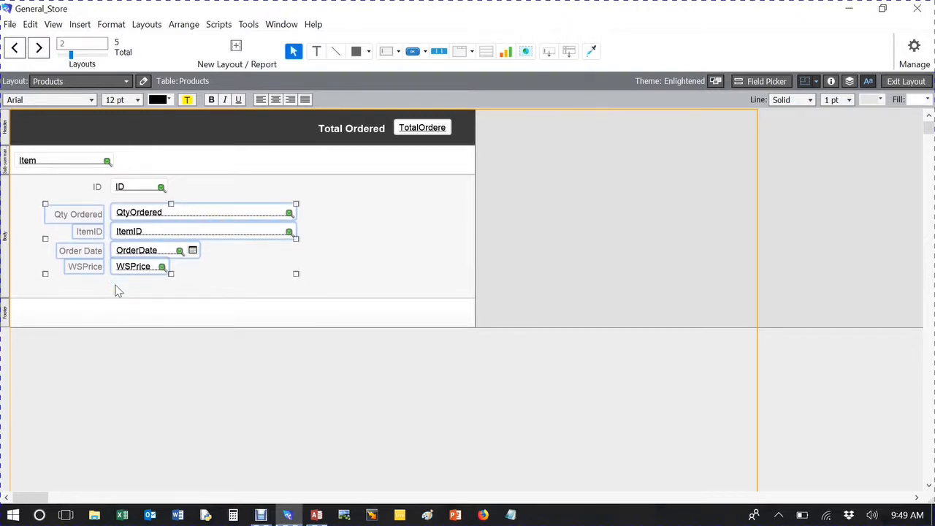
key(Up)
key(Up)
key(Up)
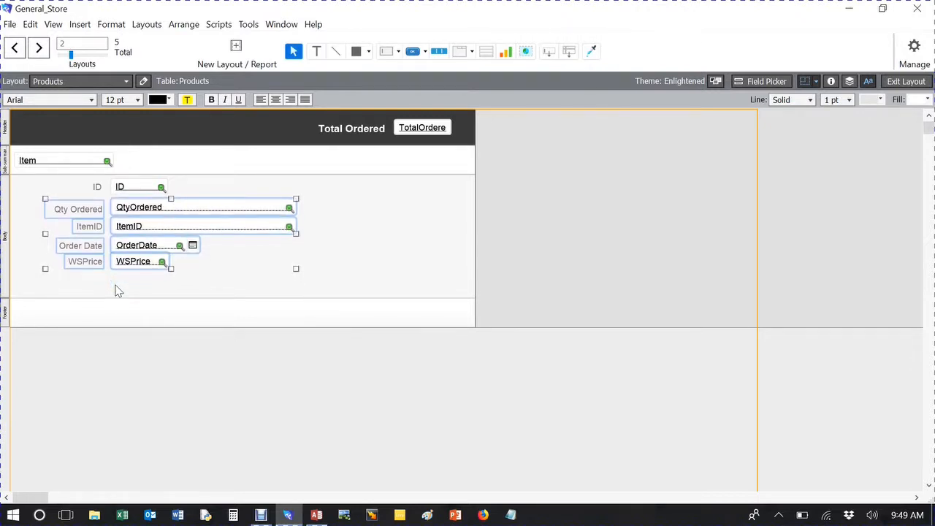
click(408, 227)
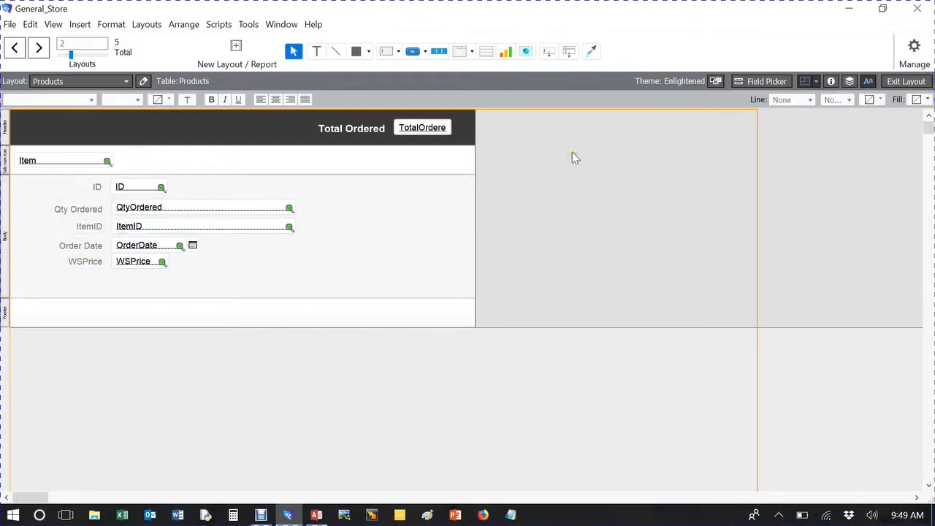
Step: Switch to Browse mode and scroll through the records grouped under each item heading
click(904, 81)
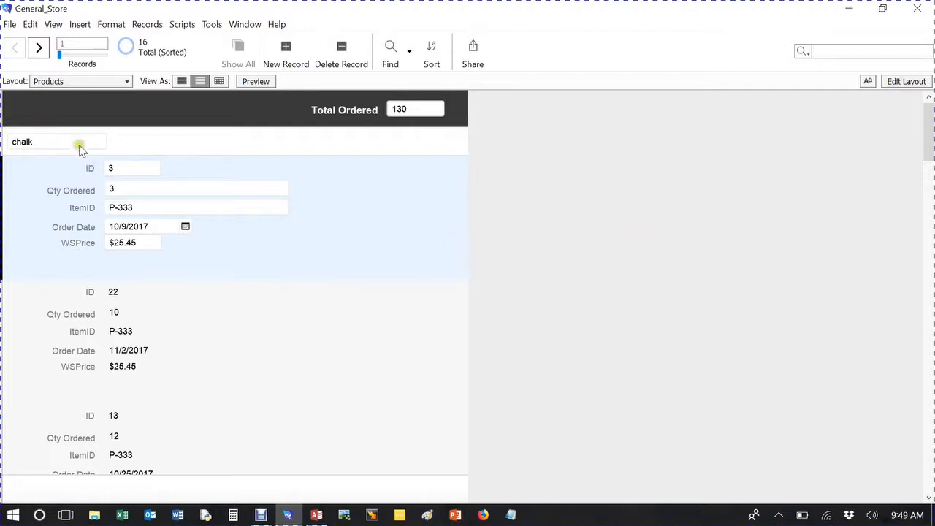
scroll(48, 146, down, 1)
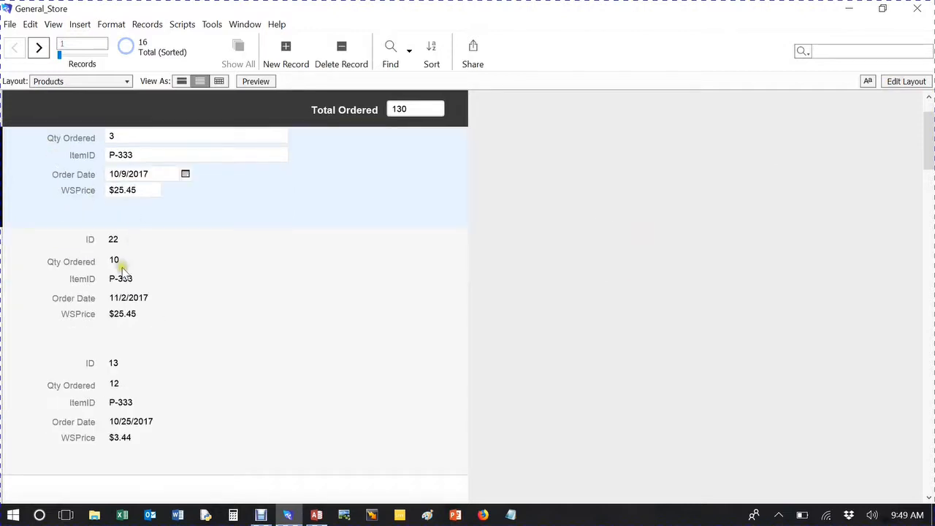
scroll(184, 242, up, 1)
click(188, 338)
scroll(193, 351, down, 5)
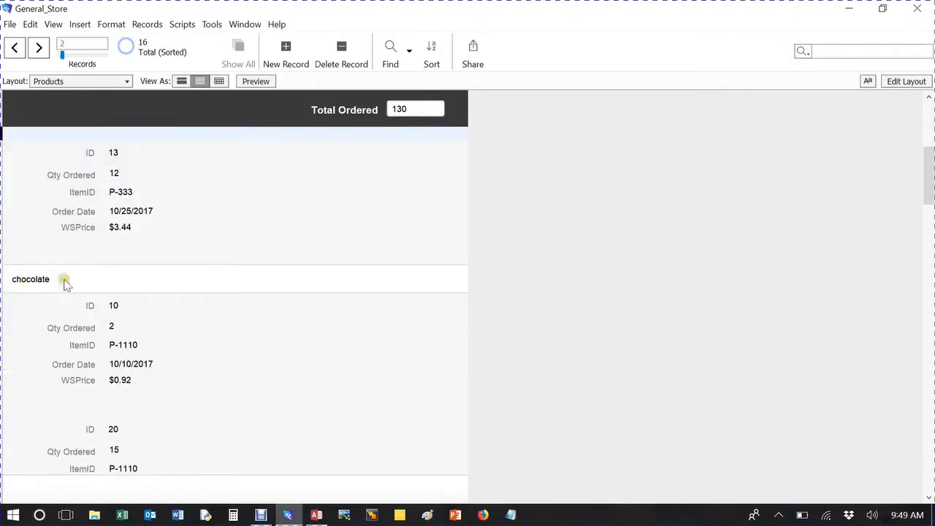
scroll(259, 339, down, 4)
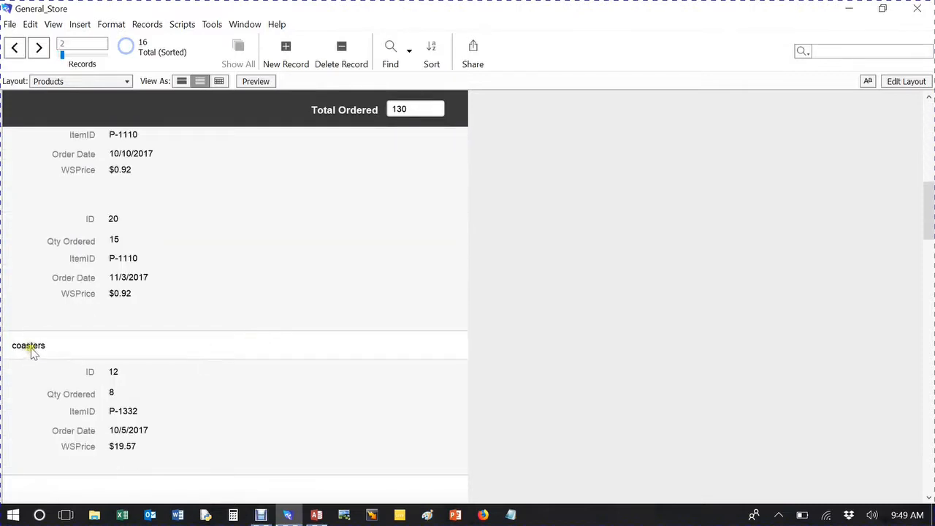
scroll(227, 349, down, 4)
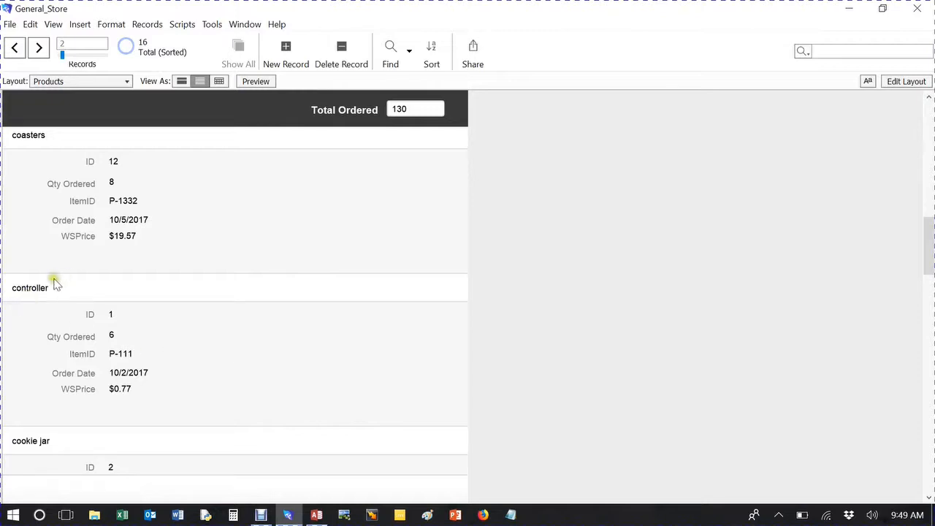
scroll(175, 321, down, 1)
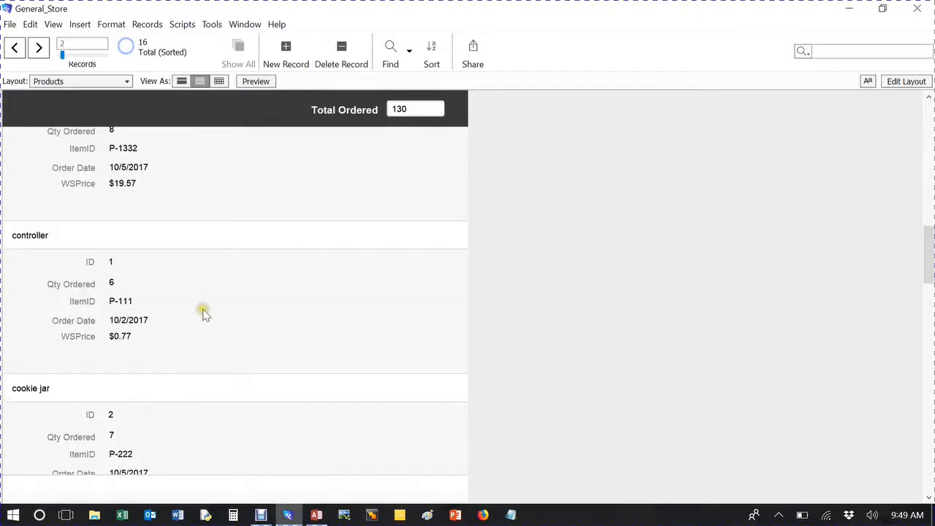
scroll(197, 312, down, 3)
scroll(90, 287, down, 3)
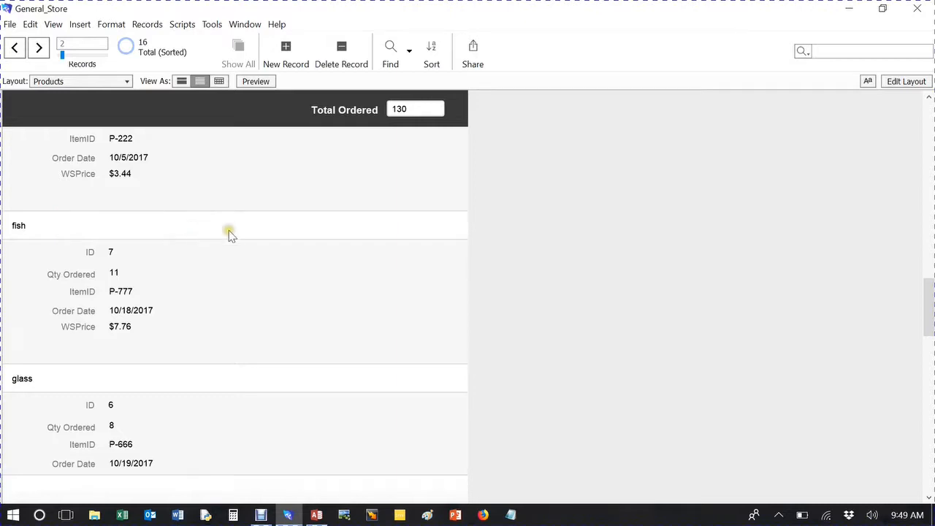
scroll(229, 233, down, 5)
scroll(219, 248, up, 20)
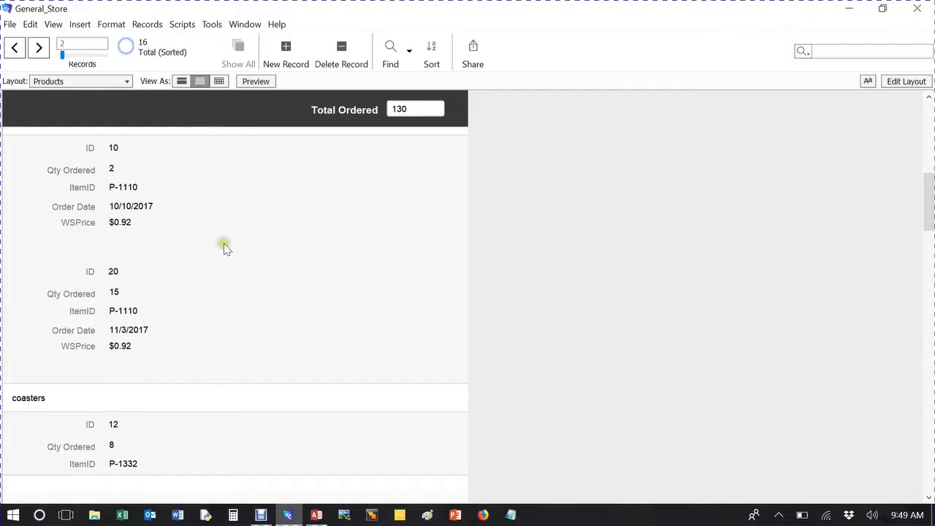
scroll(223, 243, up, 3)
scroll(224, 247, up, 5)
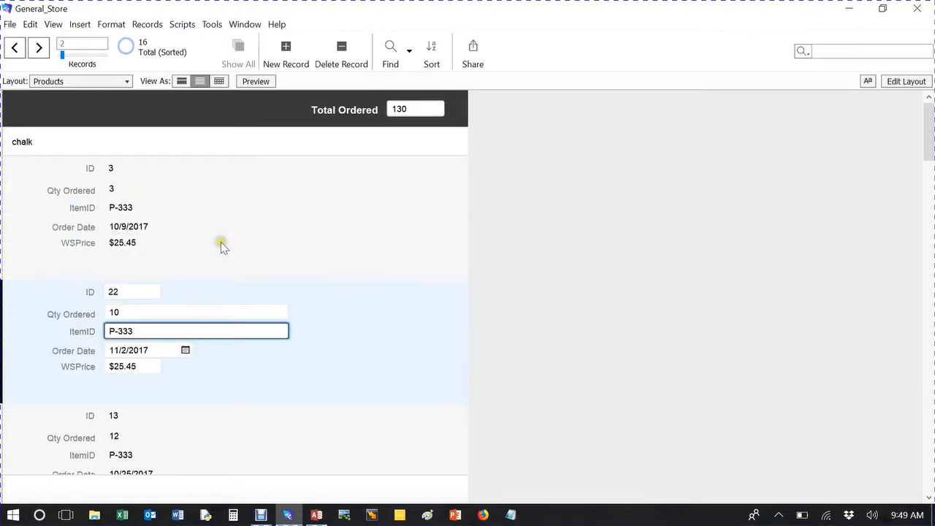
scroll(211, 223, down, 14)
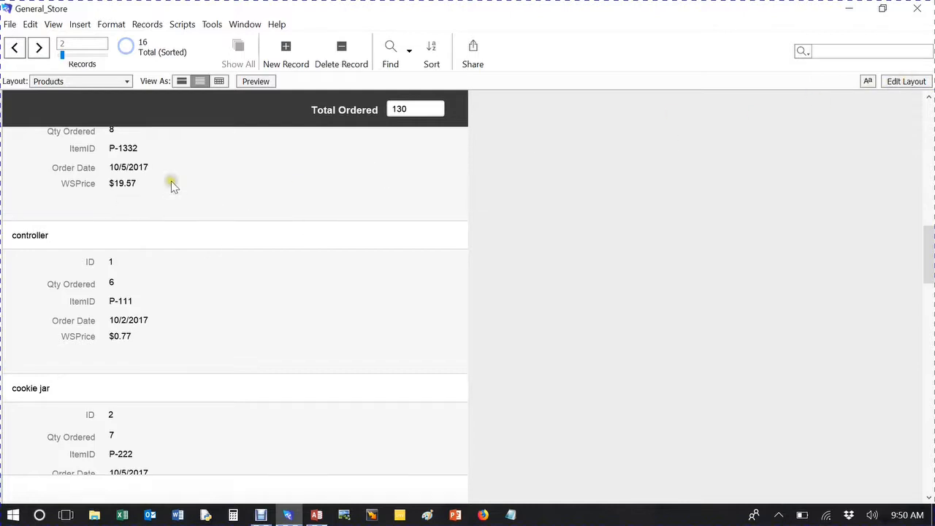
scroll(173, 235, up, 15)
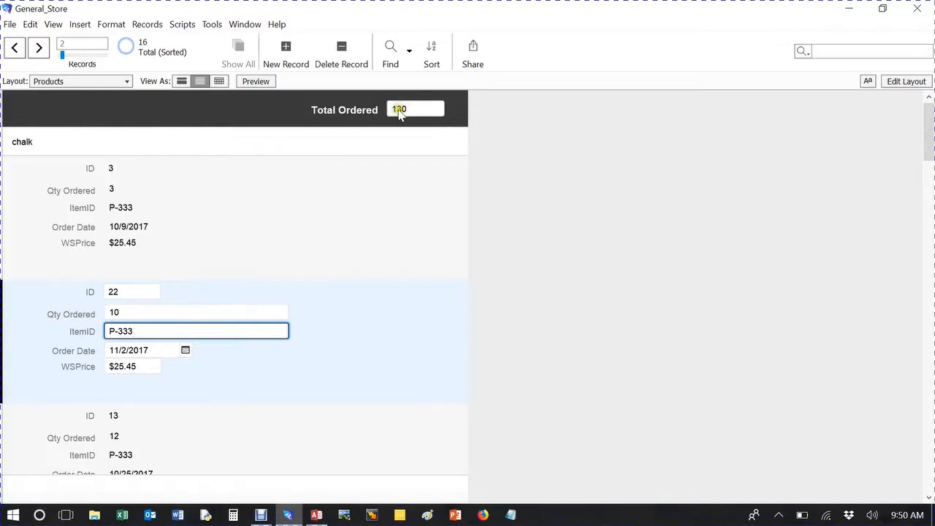
scroll(373, 183, down, 15)
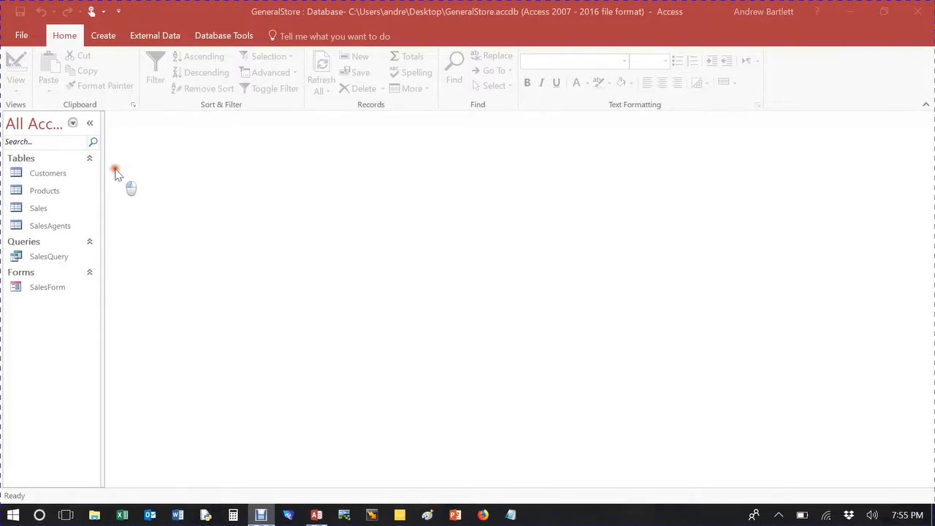
Step: Switch to Access and open the Sales table, SalesForm and SalesQuery to review them
click(45, 209)
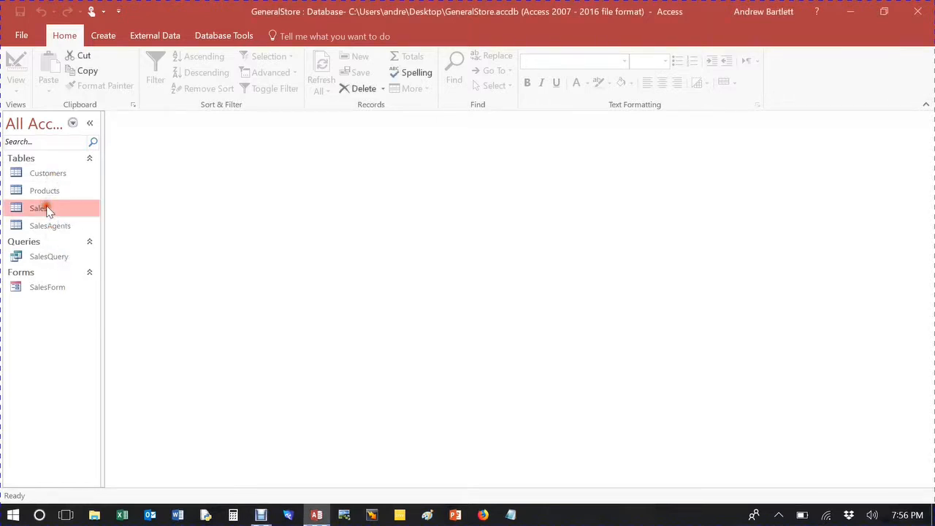
double_click(45, 209)
mouse_move(481, 481)
mouse_down()
mouse_move(599, 478)
mouse_move(467, 482)
mouse_up()
click(54, 288)
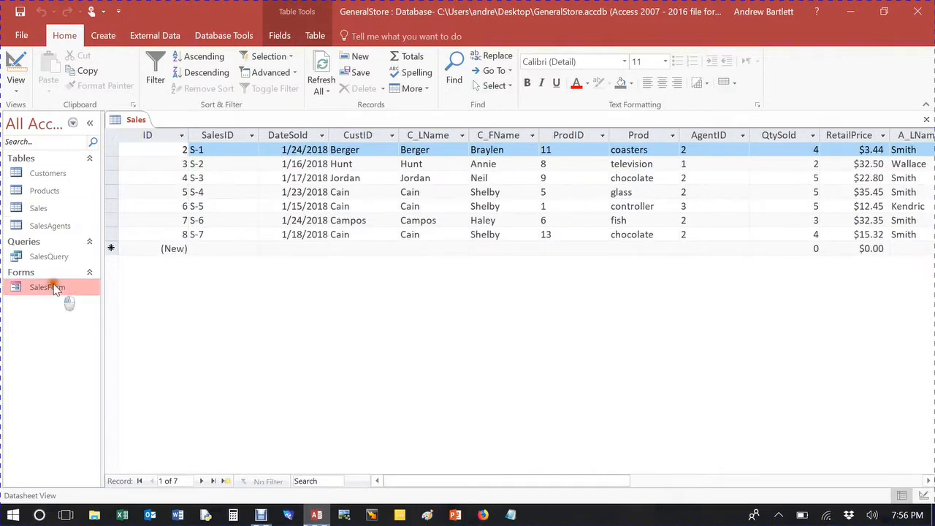
double_click(55, 289)
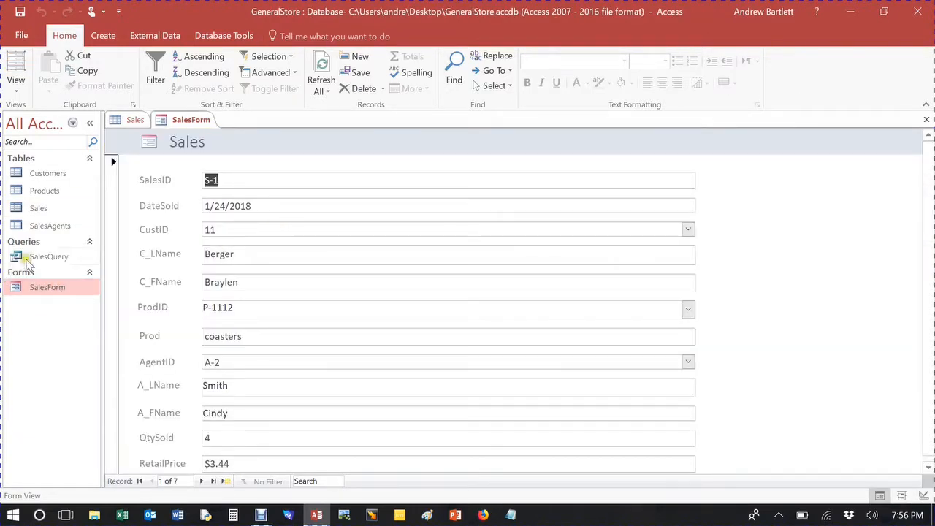
double_click(44, 258)
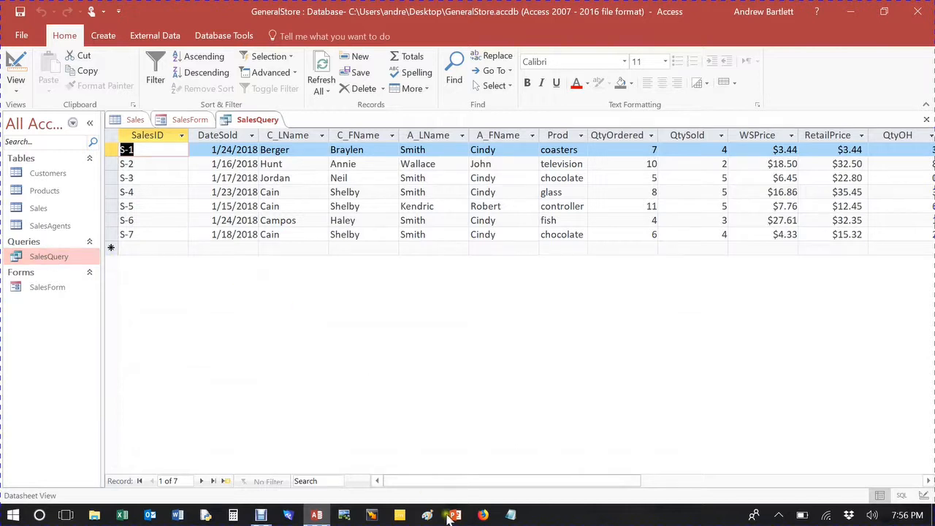
drag(468, 480, 442, 480)
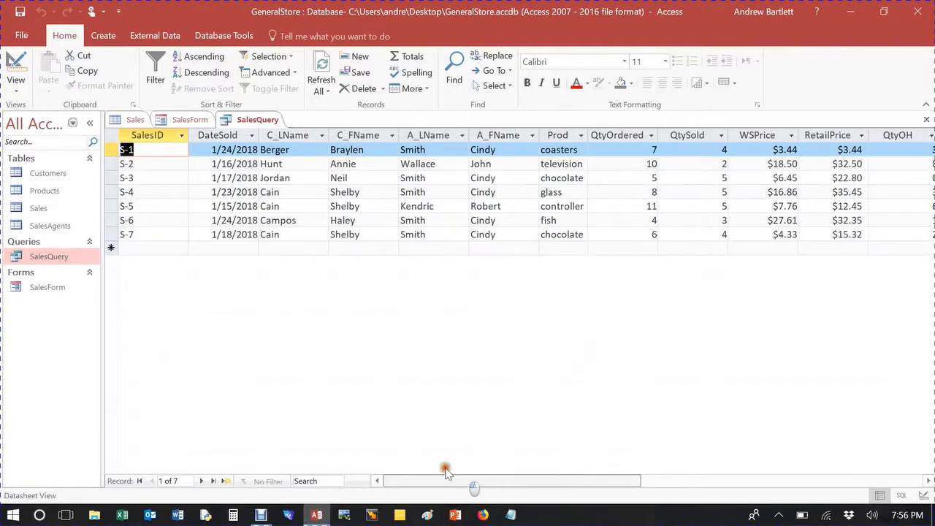
Step: Close all open objects, then reopen the SalesQuery datasheet briefly and close it again
click(926, 120)
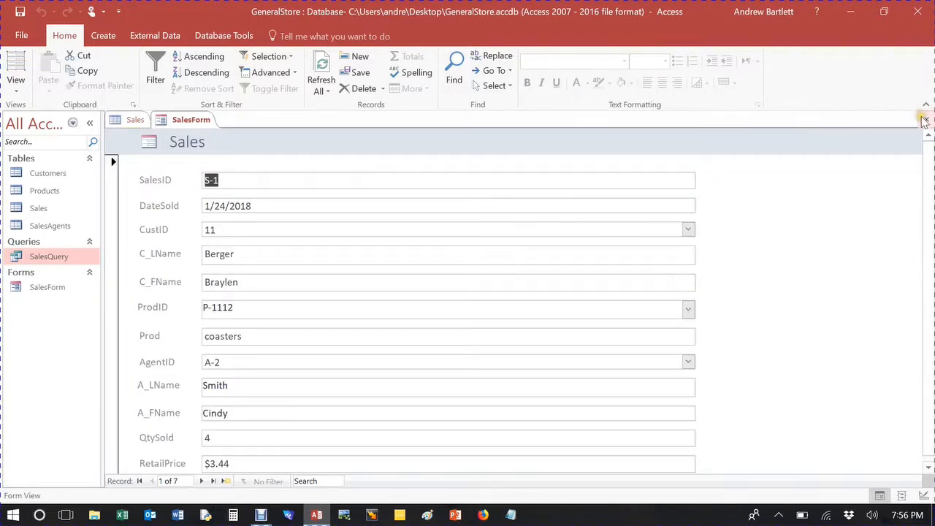
click(925, 121)
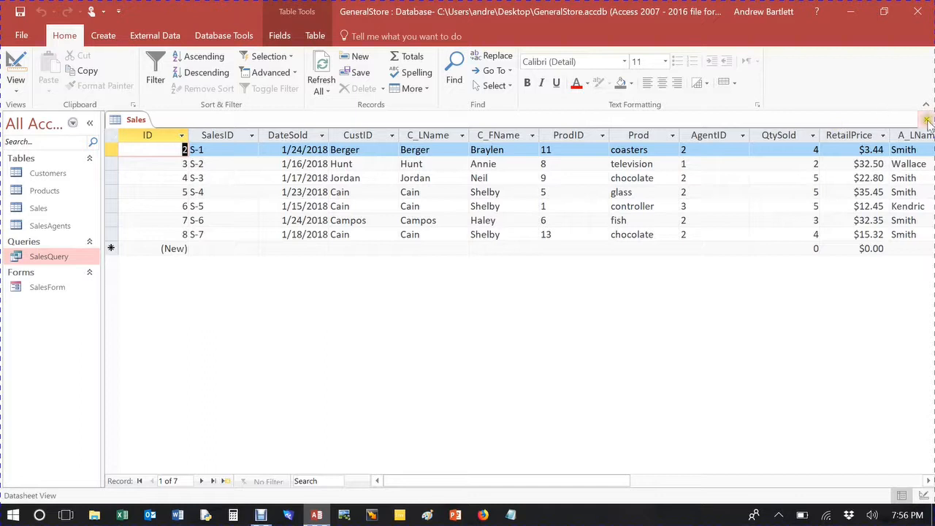
click(925, 121)
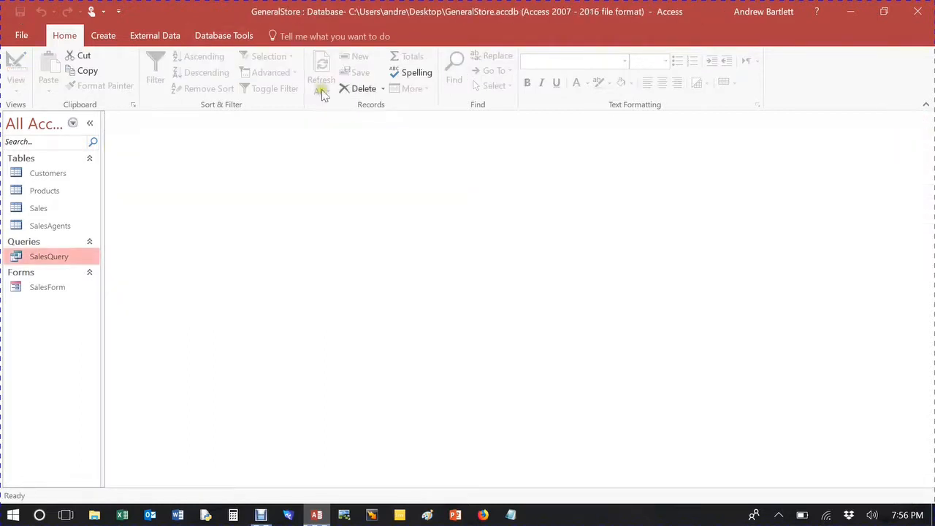
double_click(46, 257)
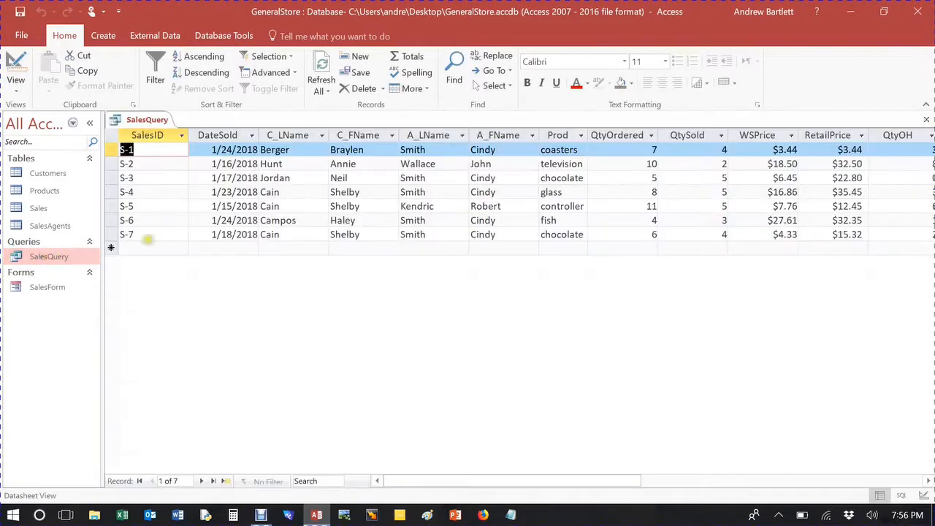
drag(580, 486, 510, 478)
click(926, 120)
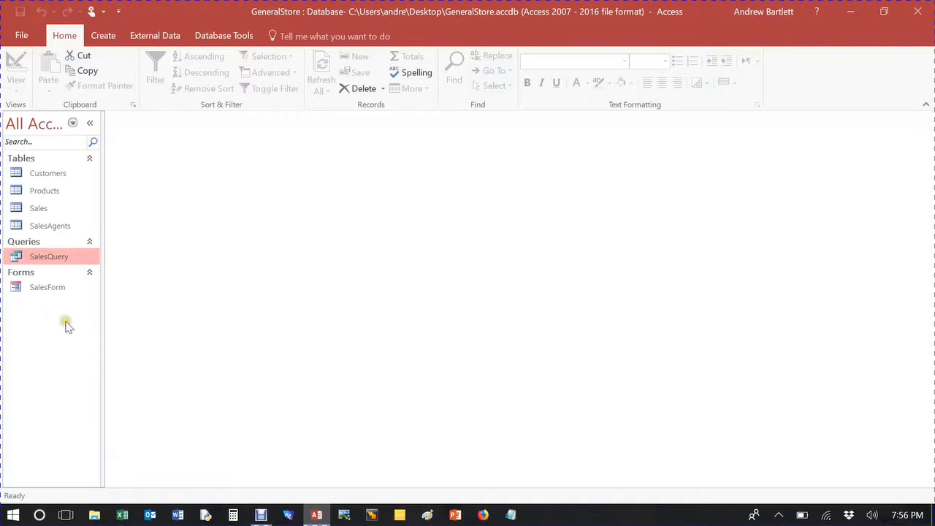
Step: Open SalesForm in Layout view, change its header title to Sales Form, and return to Form view
double_click(45, 289)
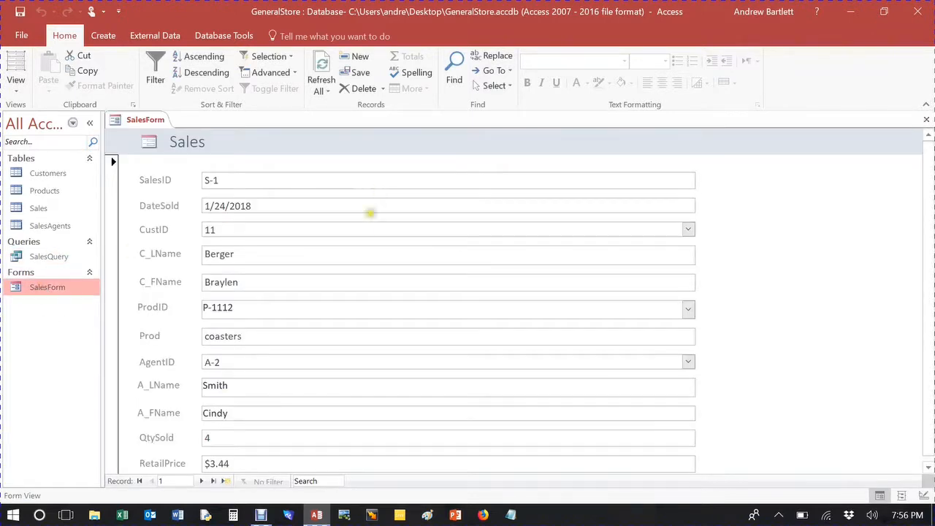
click(30, 57)
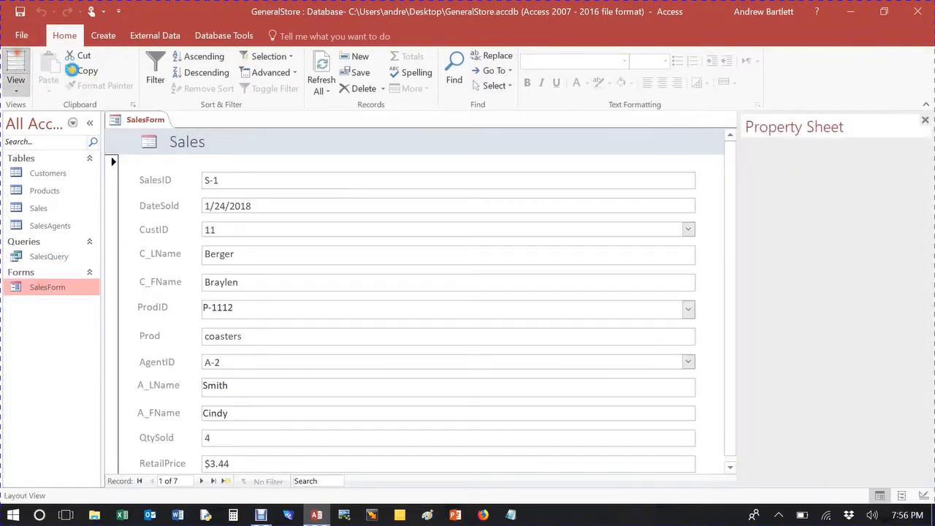
click(229, 139)
click(227, 137)
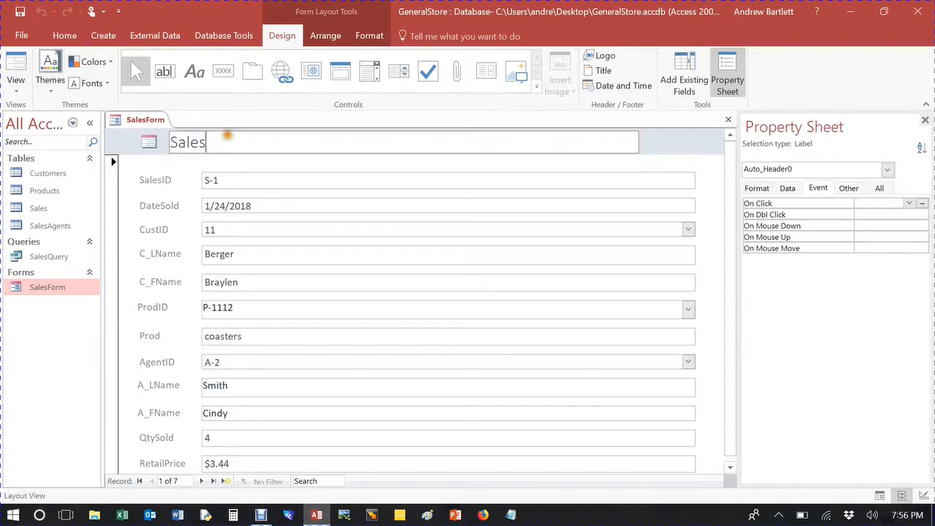
text(Form)
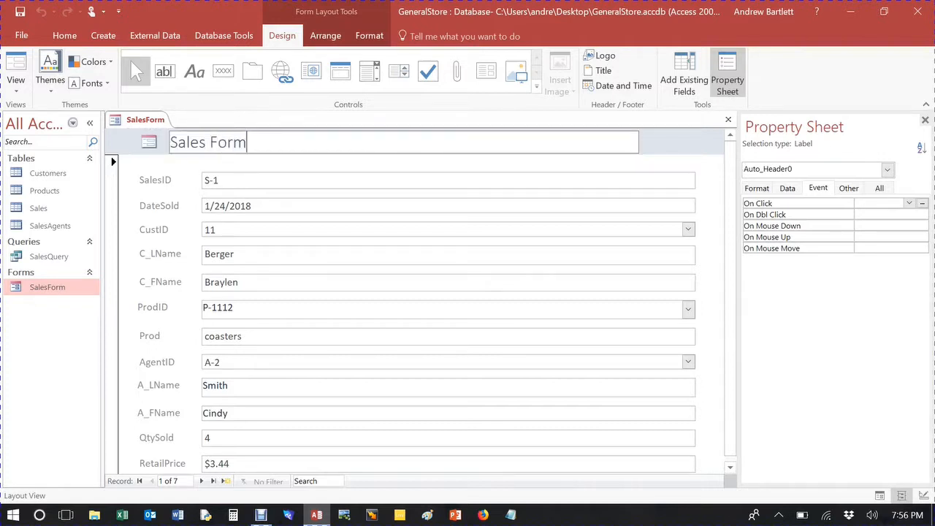
click(664, 138)
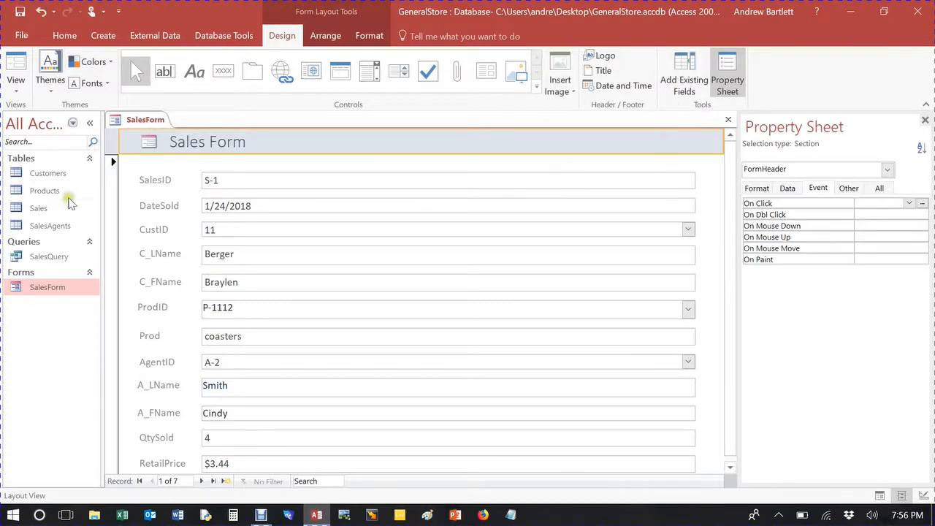
click(15, 70)
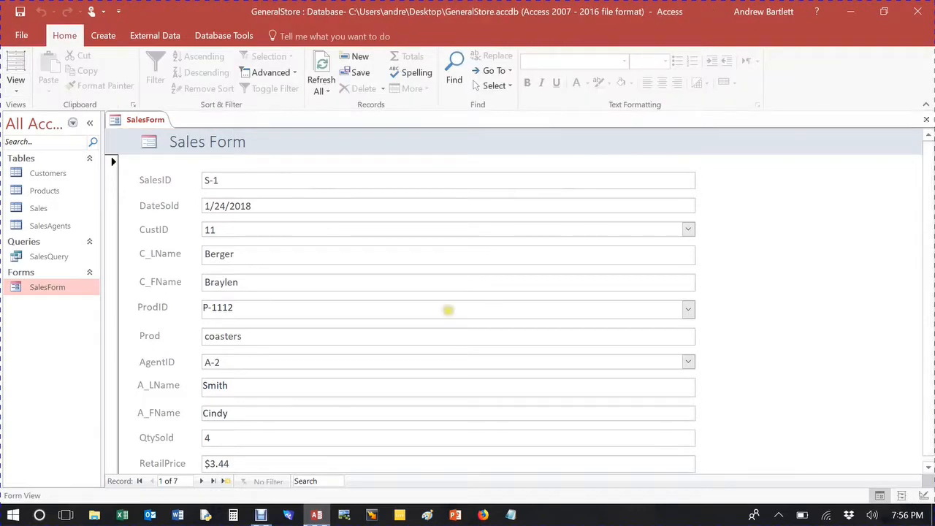
Step: Save the form, step between the last sale and a blank record, and start a new sales record
click(19, 11)
scroll(274, 227, down, 1)
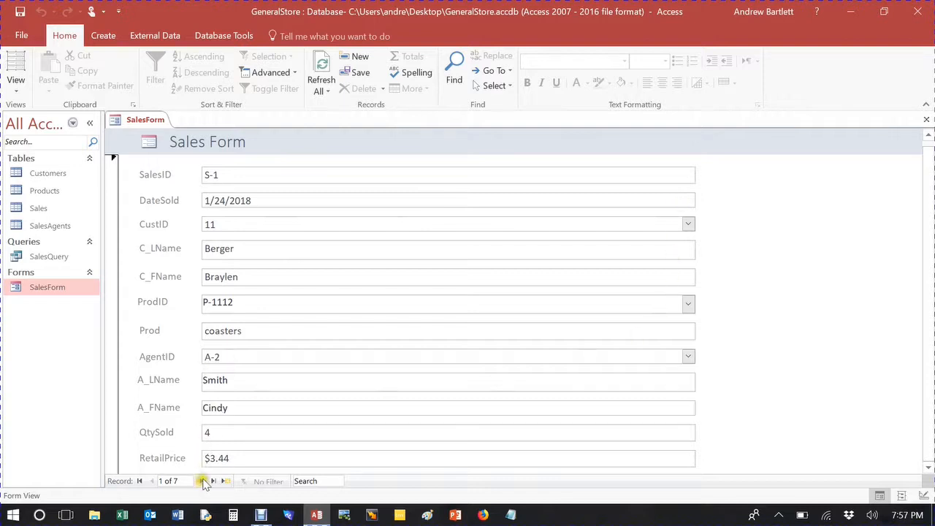
click(225, 480)
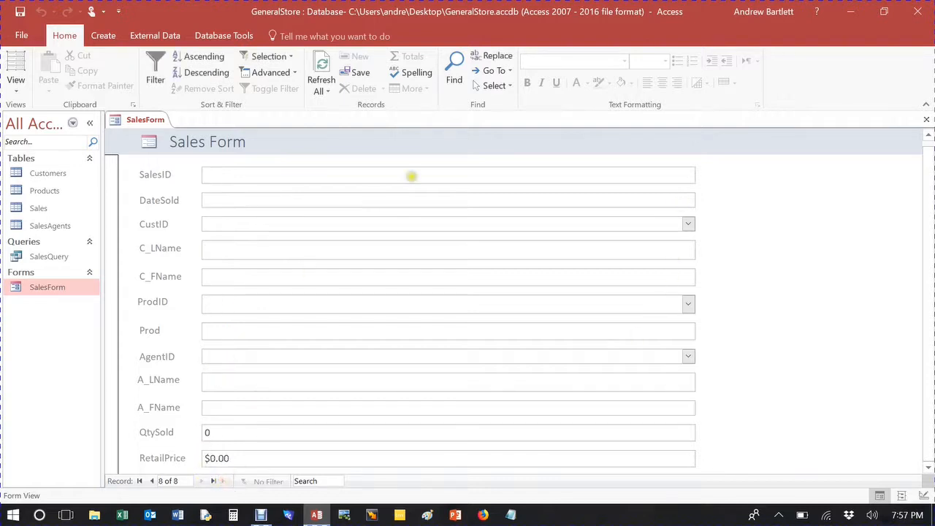
scroll(302, 292, up, 1)
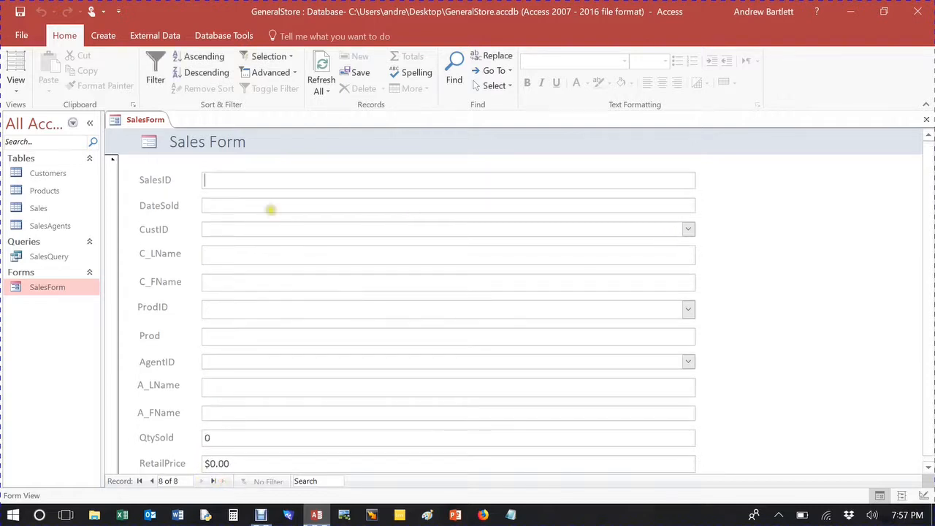
click(152, 480)
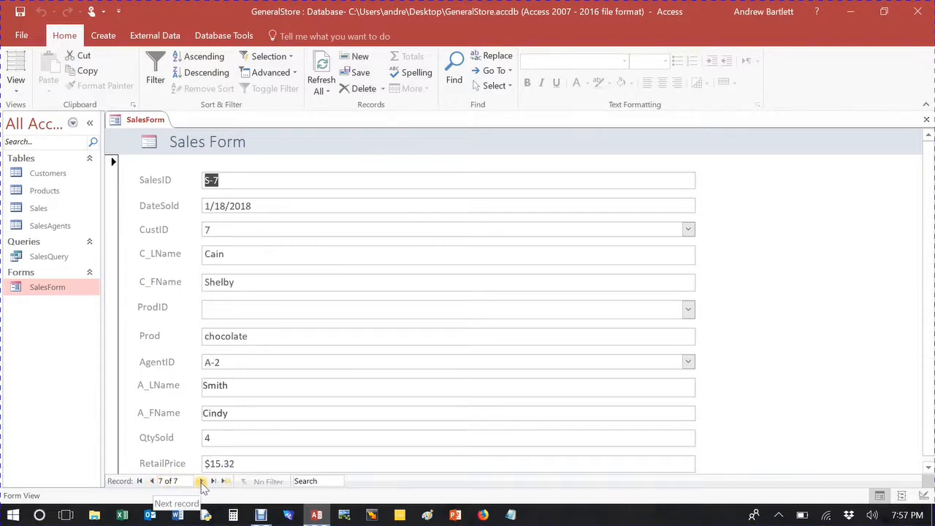
click(224, 481)
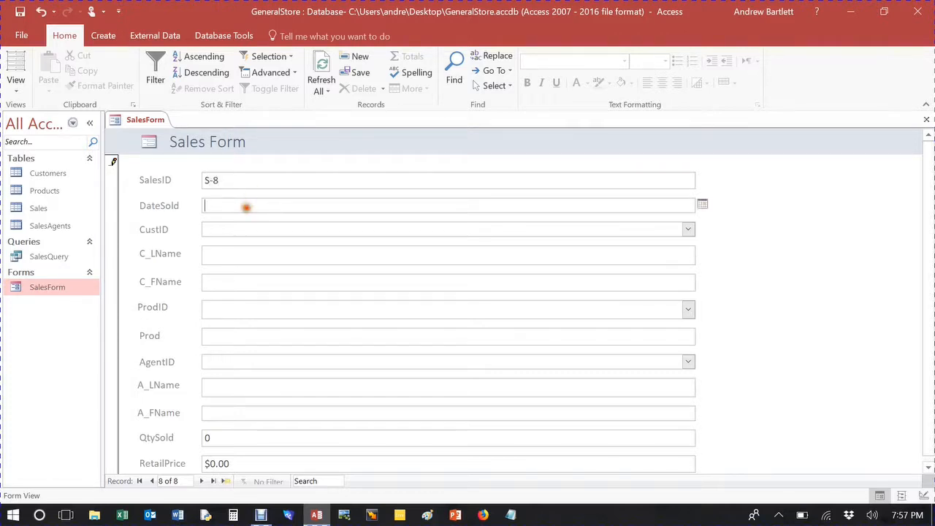
Step: Set the new sale's DateSold to 1/10/2018 with the date picker and choose customer 23
click(702, 204)
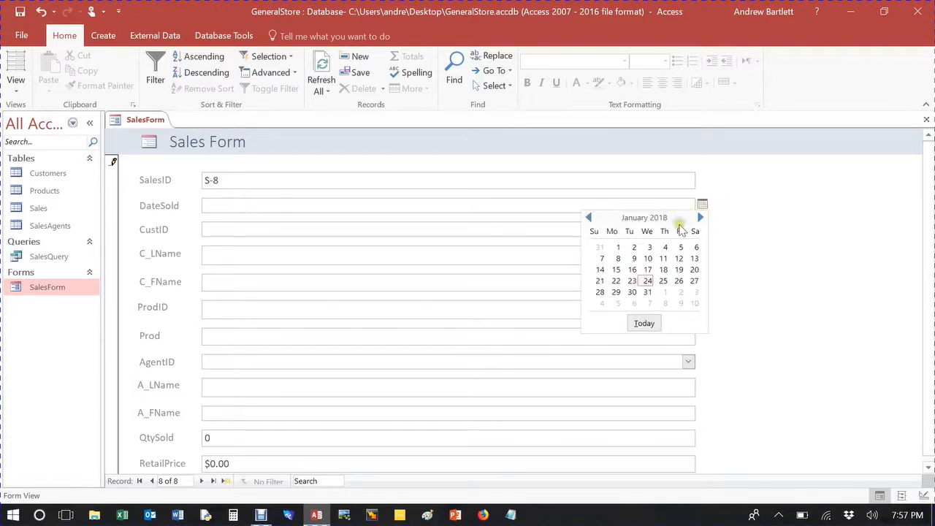
click(648, 259)
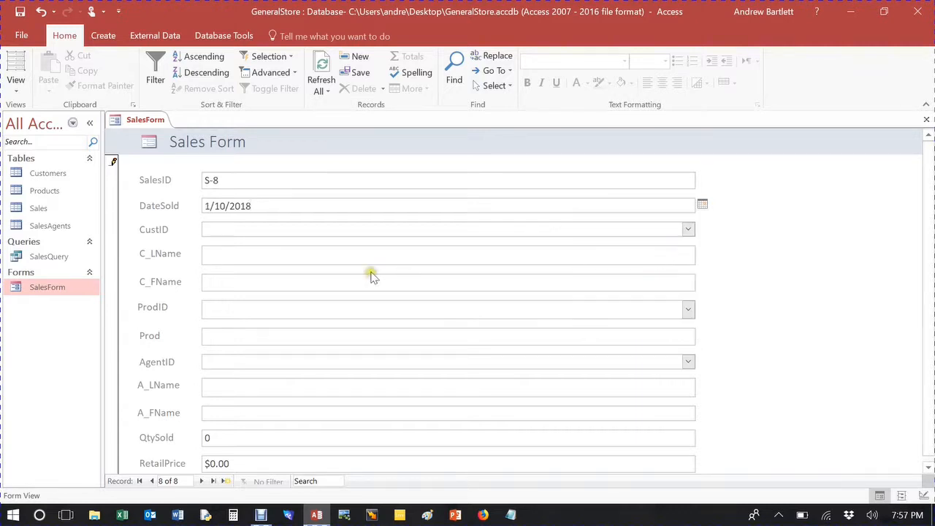
click(688, 230)
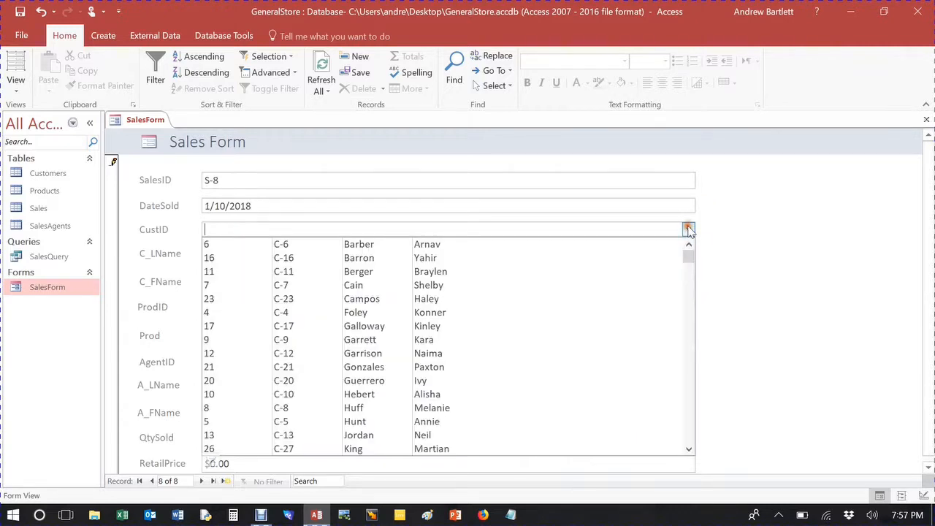
click(442, 301)
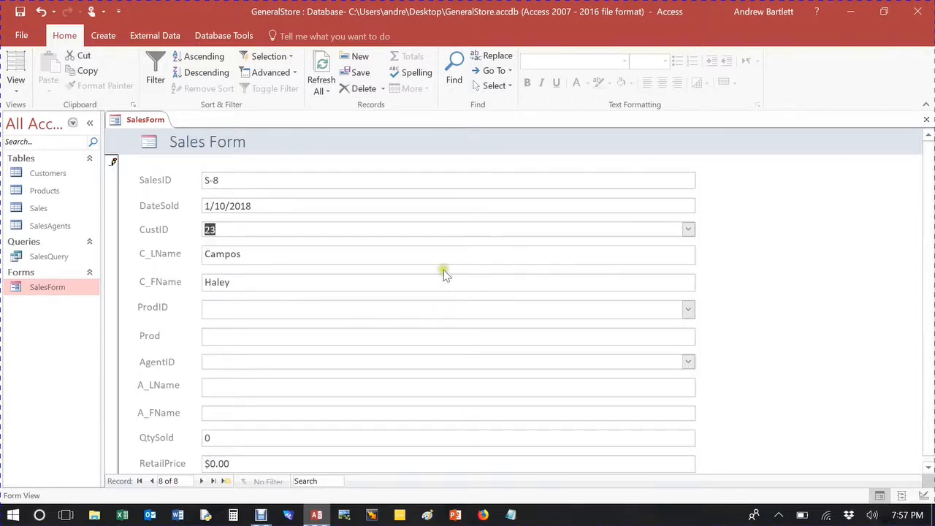
Step: Choose product P-222 (cookie jar) and sales agent A-3 for the new sale
click(688, 310)
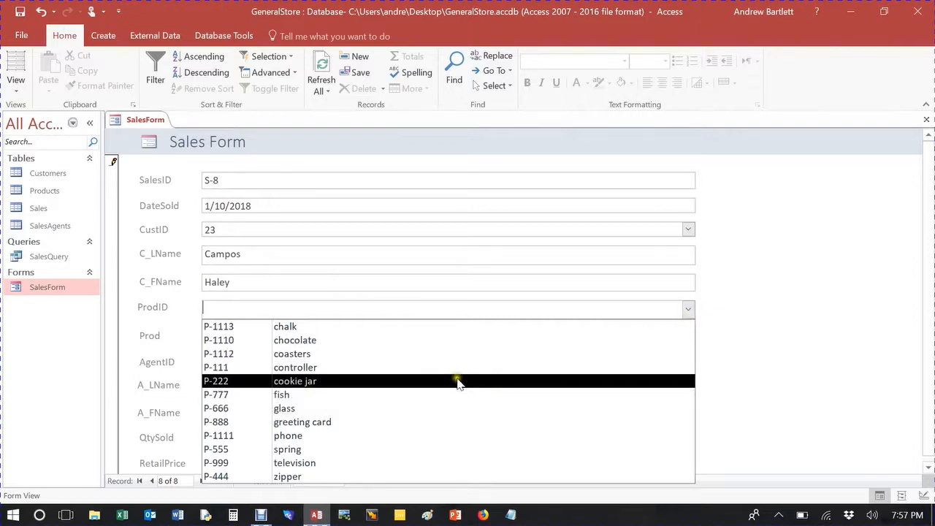
click(458, 382)
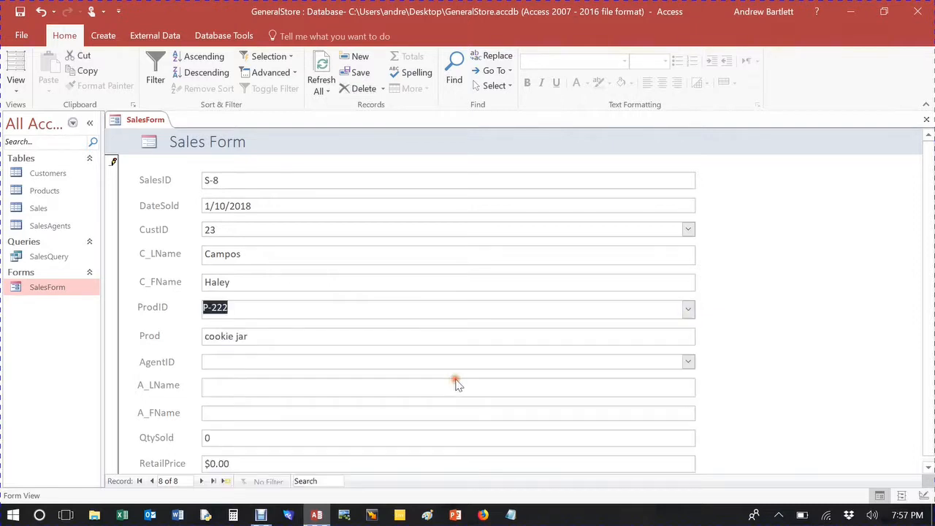
click(687, 362)
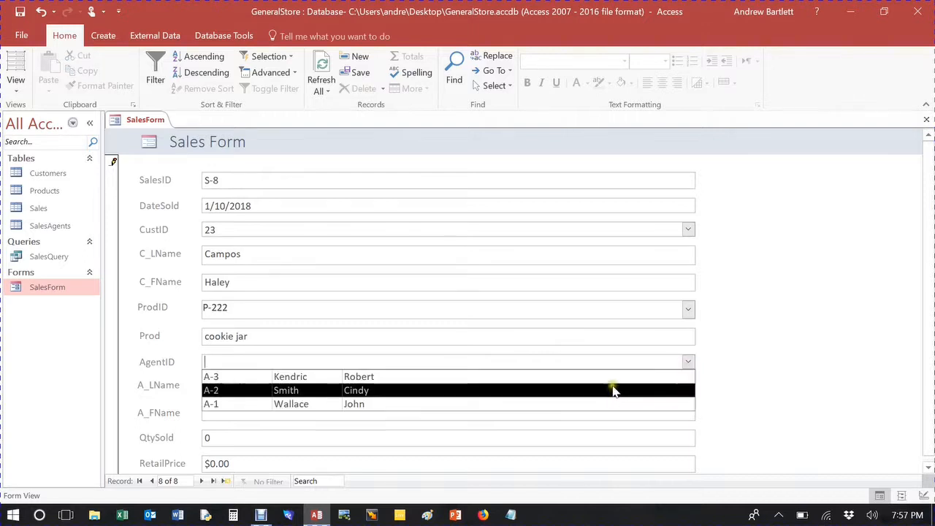
click(411, 376)
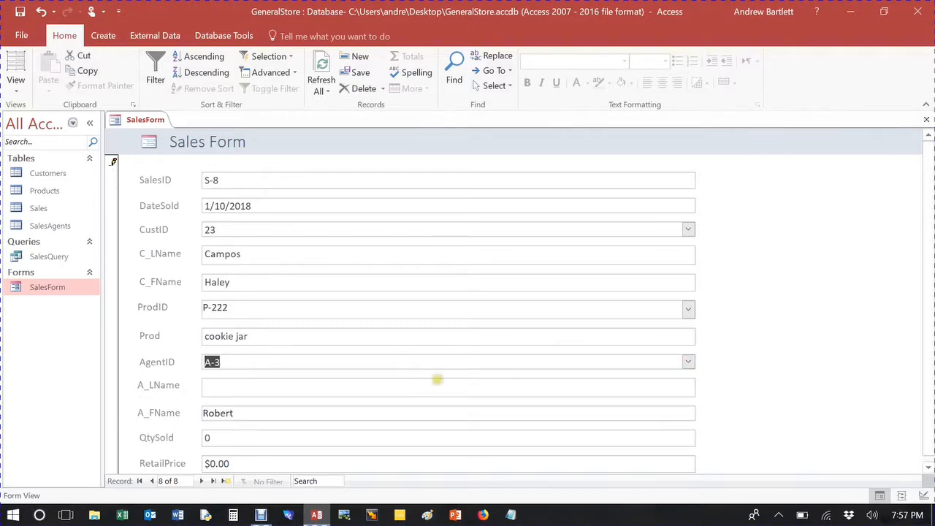
Step: Refresh all records and return to the new sale S-8
click(323, 66)
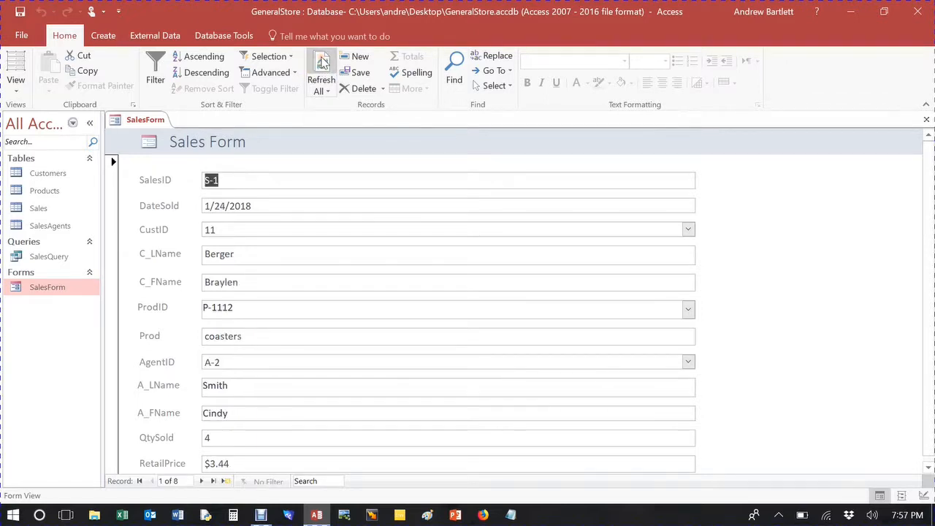
click(214, 482)
scroll(234, 411, down, 1)
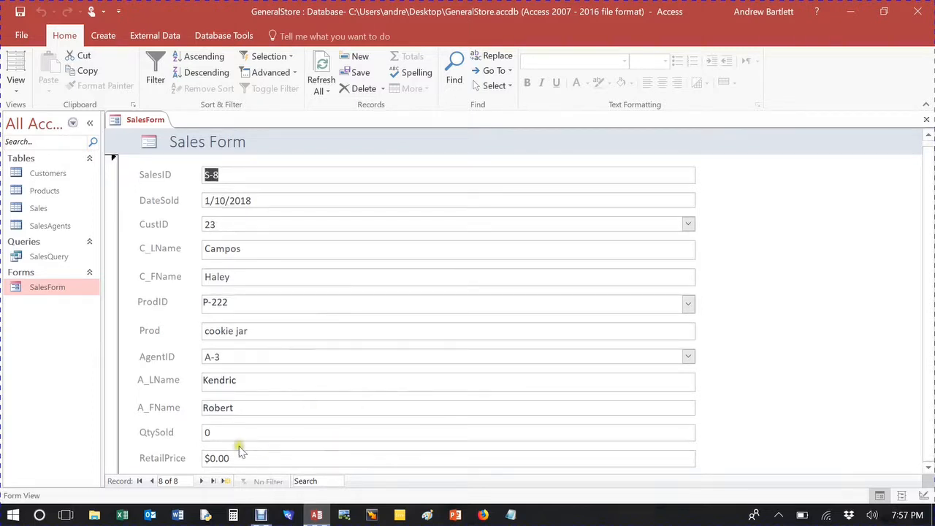
Step: Enter a QtySold of 2 and a RetailPrice of 15.32 for the new sale and move past the record
click(229, 432)
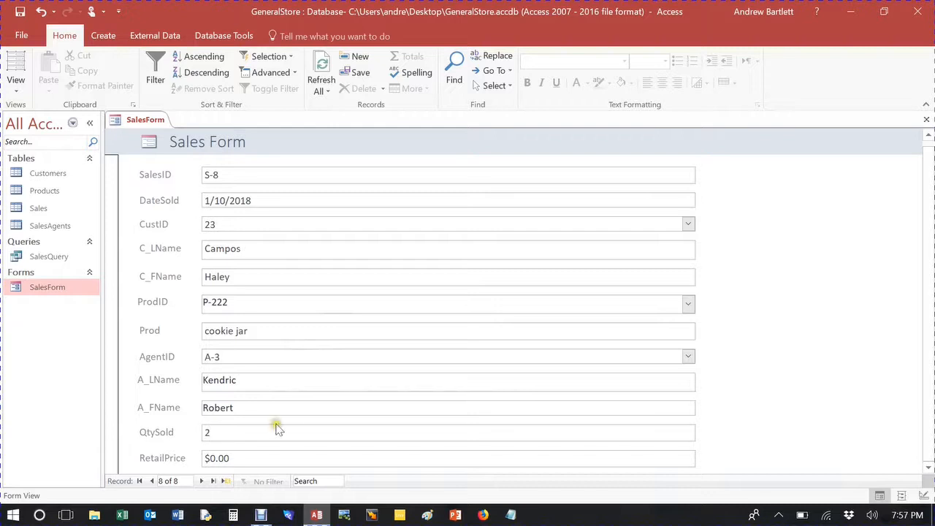
key(BackSpace)
key(BackSpace)
key(BackSpace)
key(BackSpace)
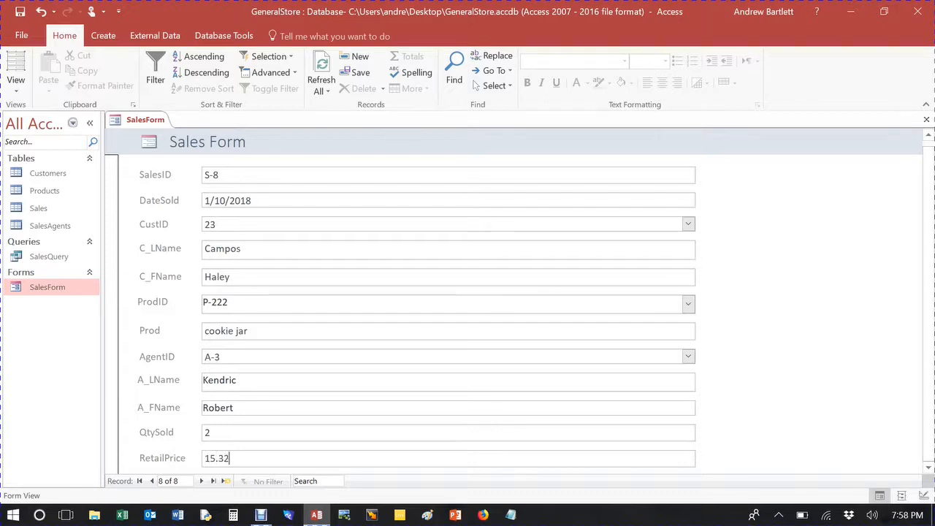
key(Tab)
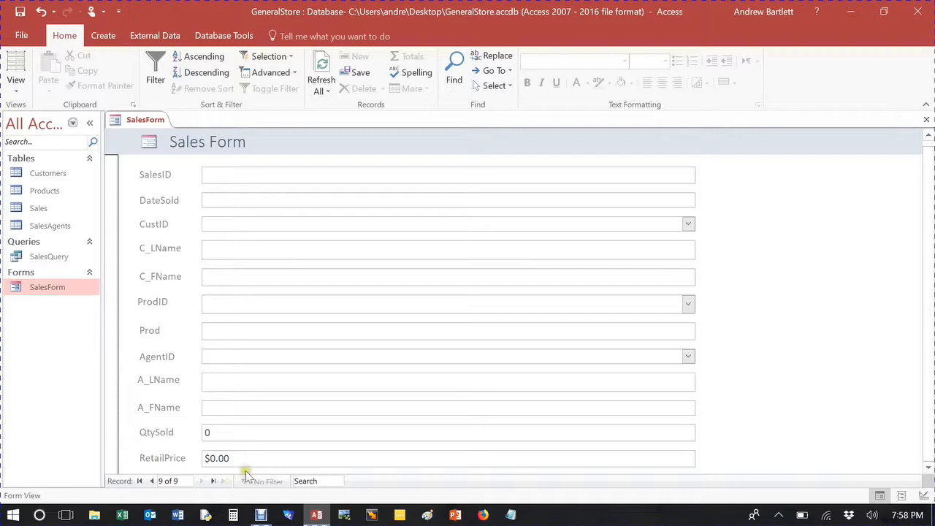
Step: Refresh the records and open the SalesQuery datasheet to review the new sale across its columns
click(151, 481)
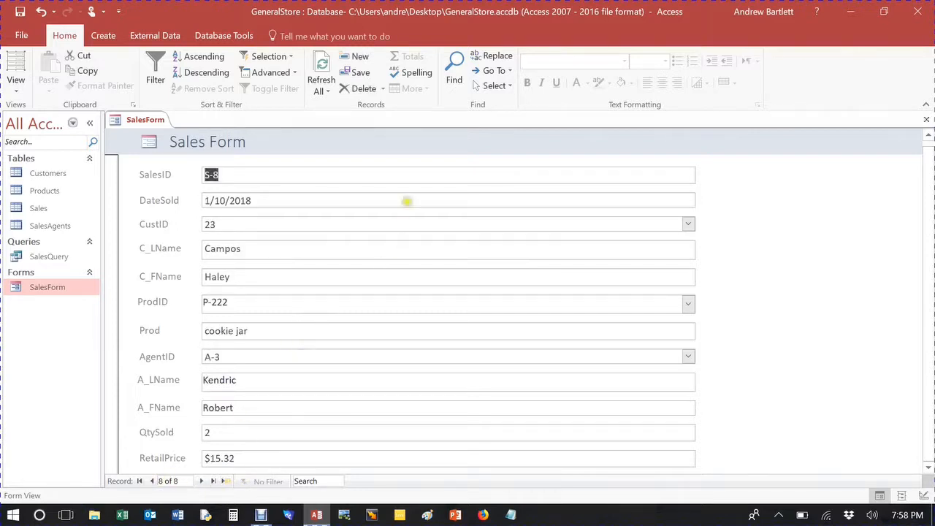
click(323, 62)
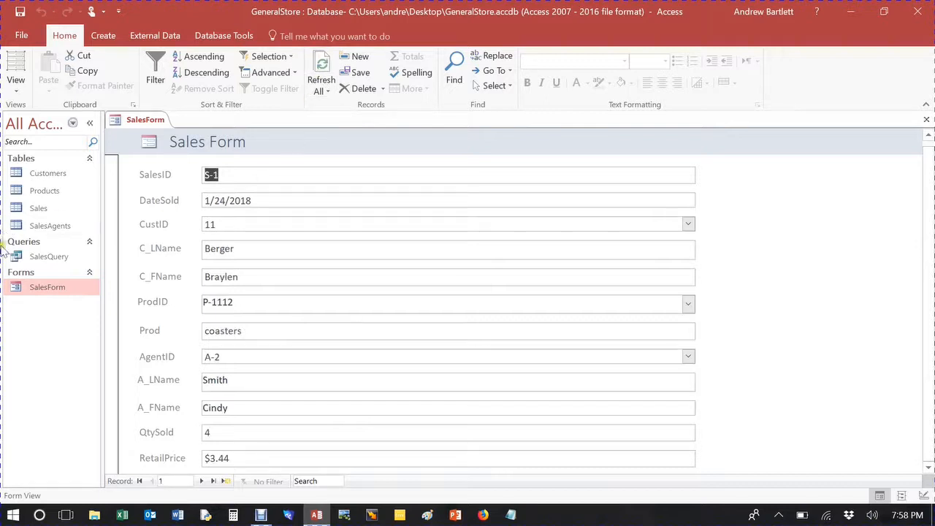
click(40, 259)
double_click(40, 259)
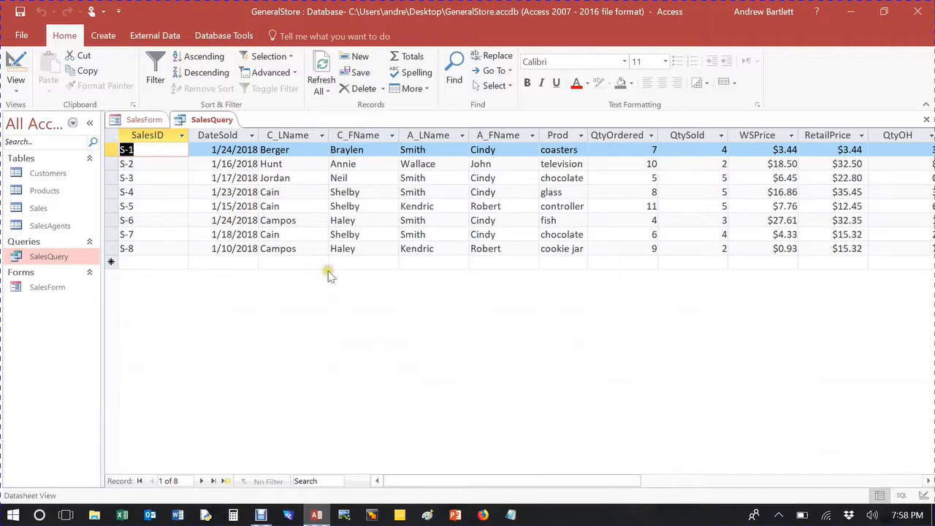
drag(521, 480, 589, 485)
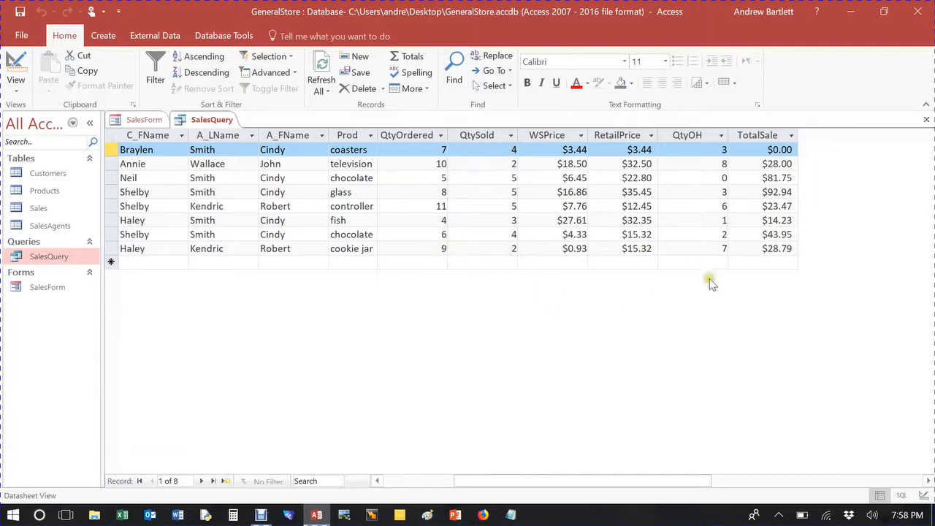
Step: Close the open query and form and start the Form Wizard based on SalesQuery
click(926, 120)
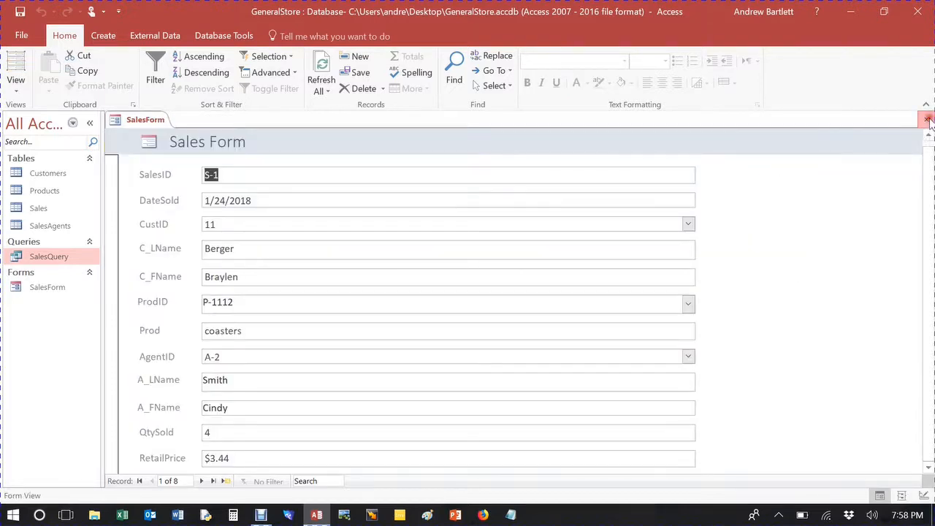
click(925, 120)
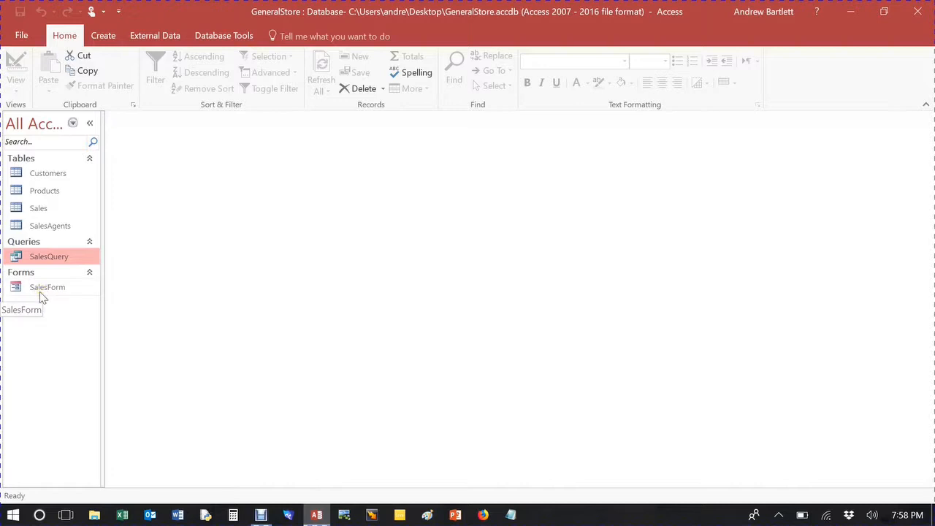
click(51, 212)
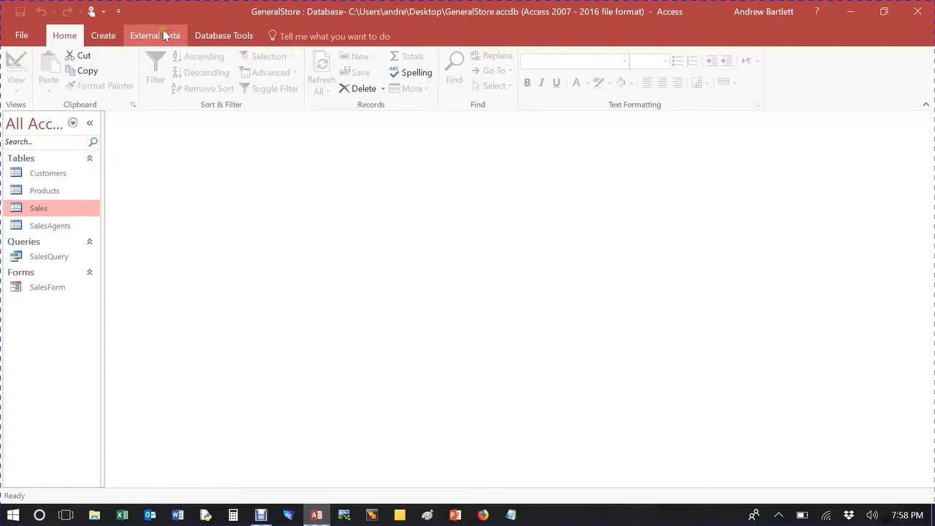
click(102, 35)
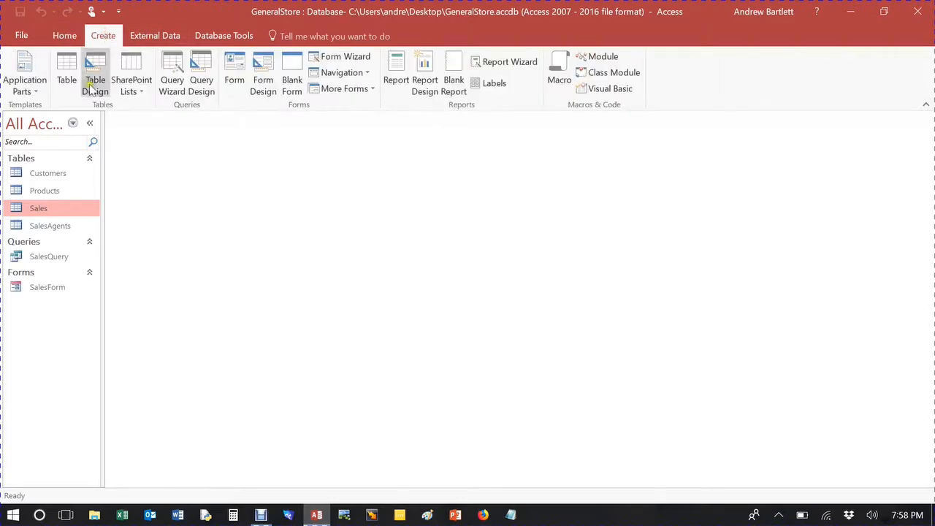
click(35, 259)
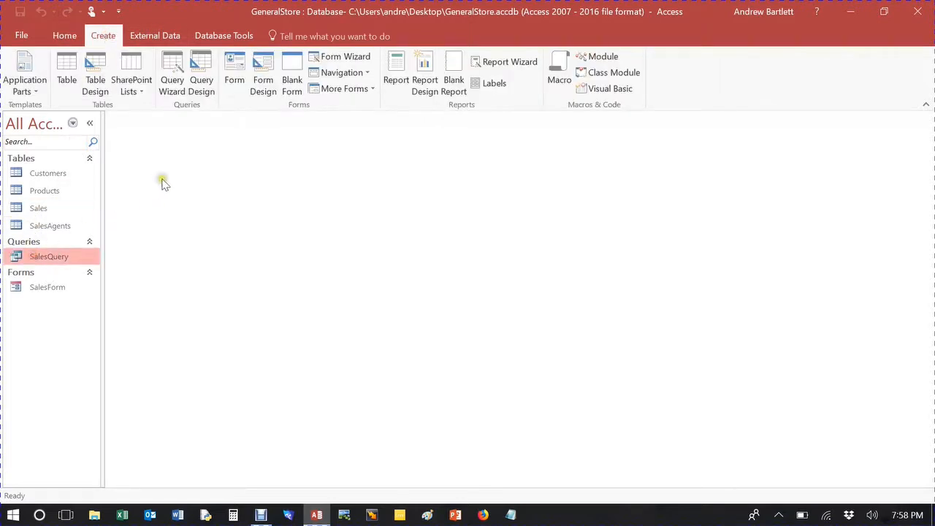
click(348, 60)
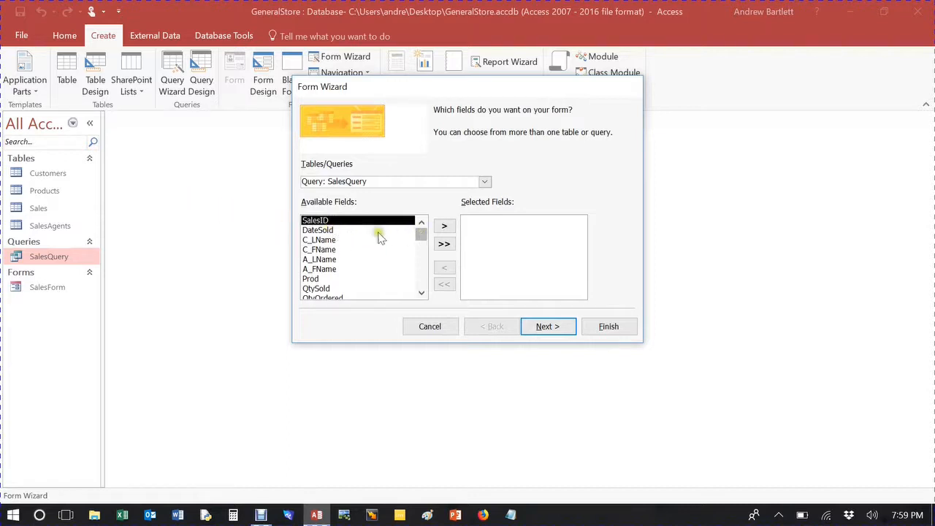
click(444, 226)
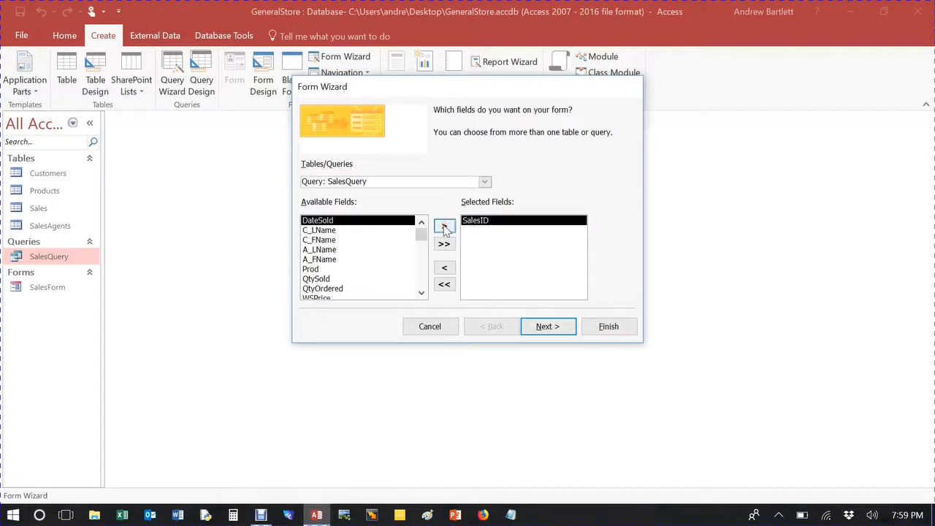
click(445, 227)
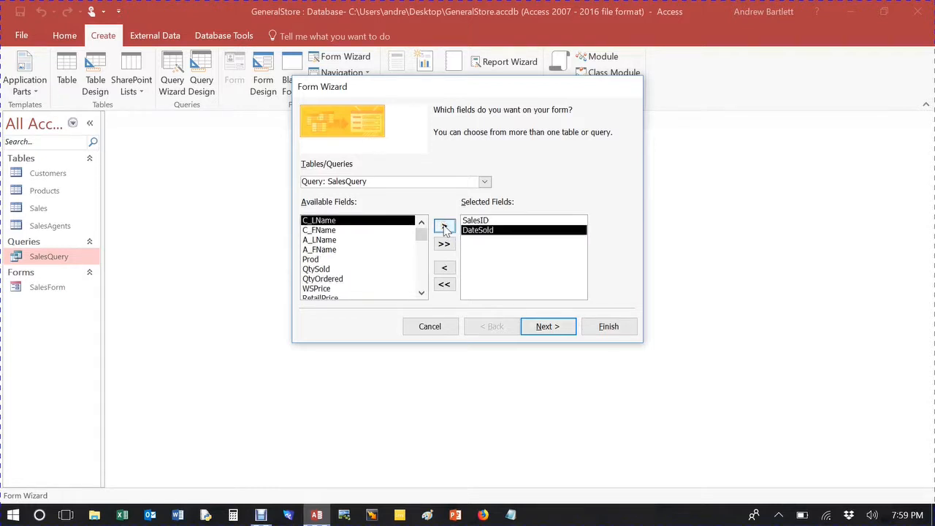
click(445, 227)
click(445, 227)
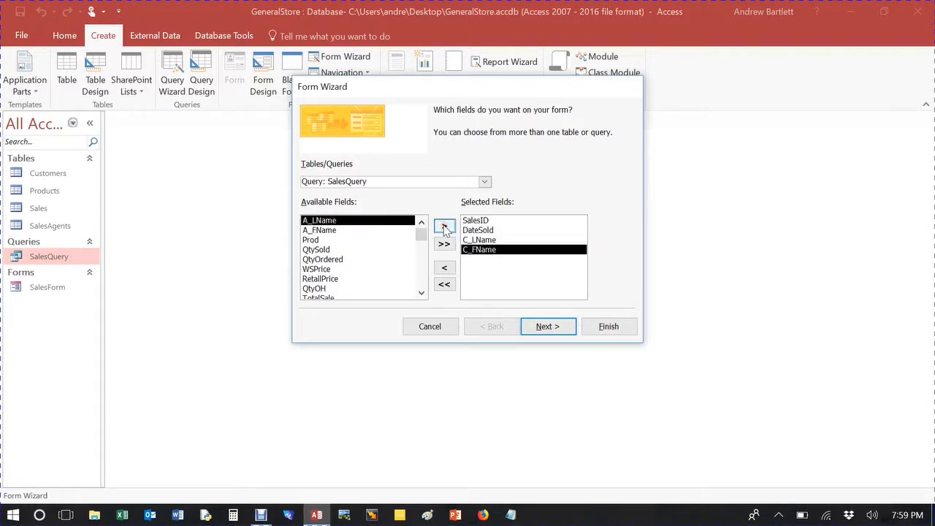
click(444, 226)
click(444, 226)
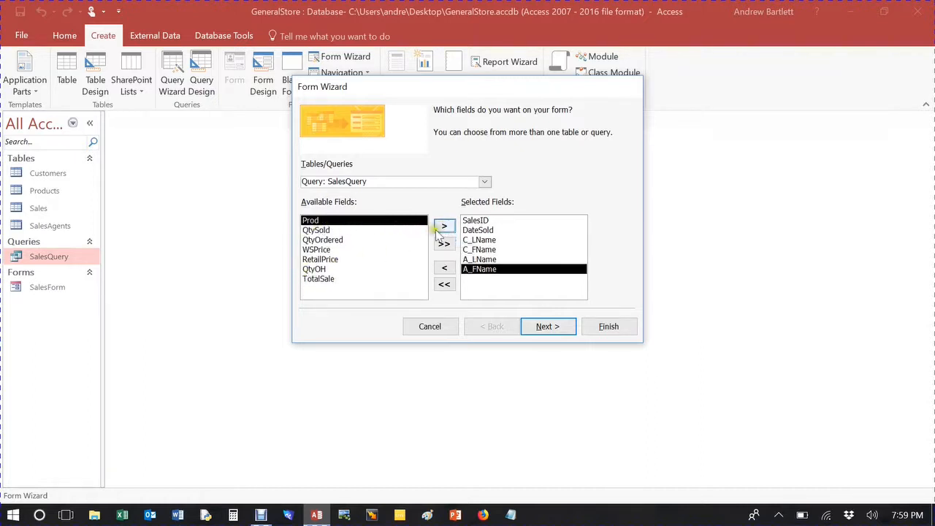
click(443, 228)
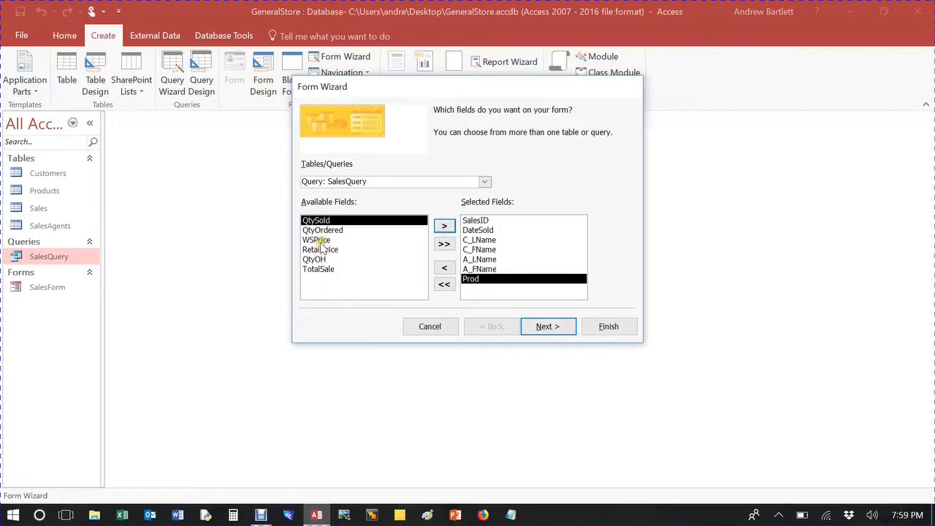
click(318, 260)
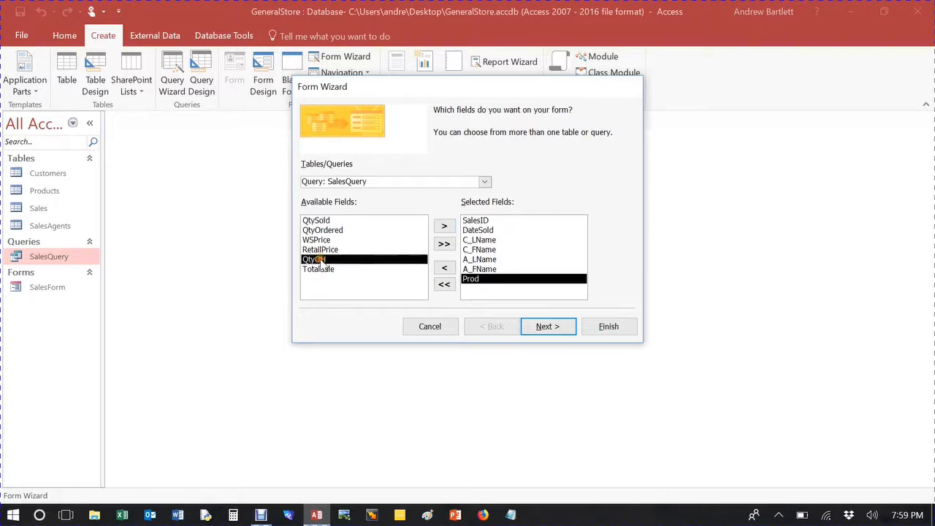
click(444, 227)
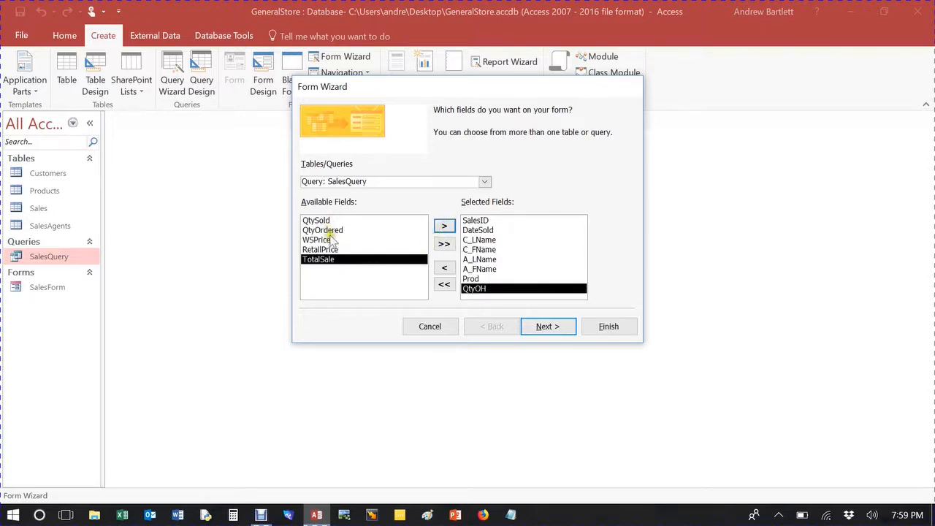
click(444, 227)
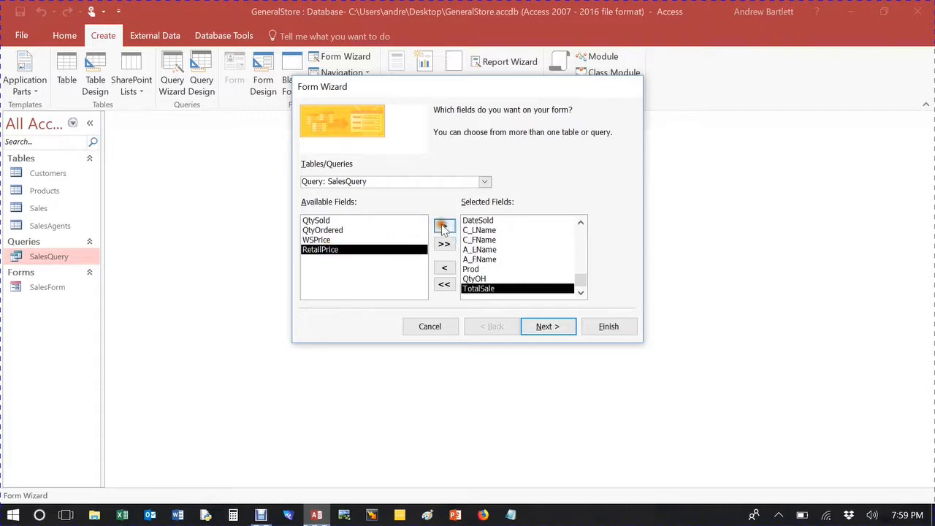
click(550, 329)
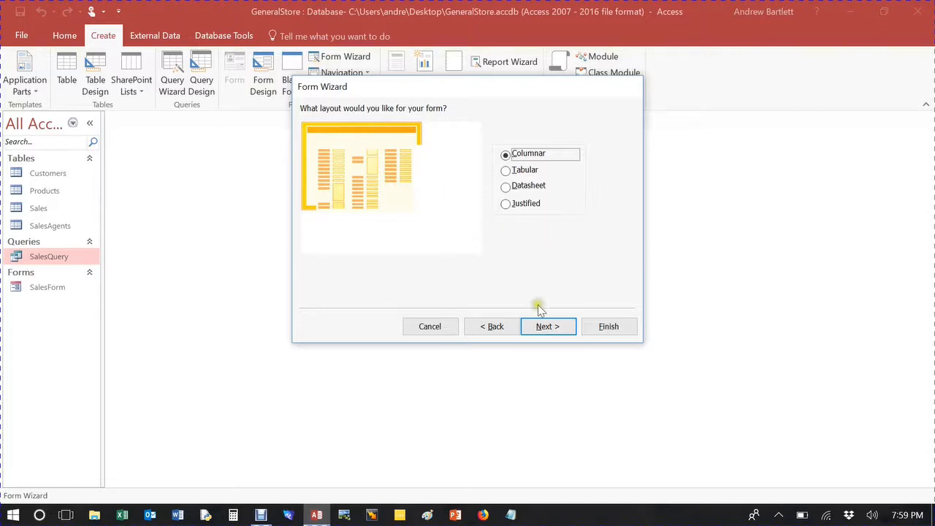
click(541, 326)
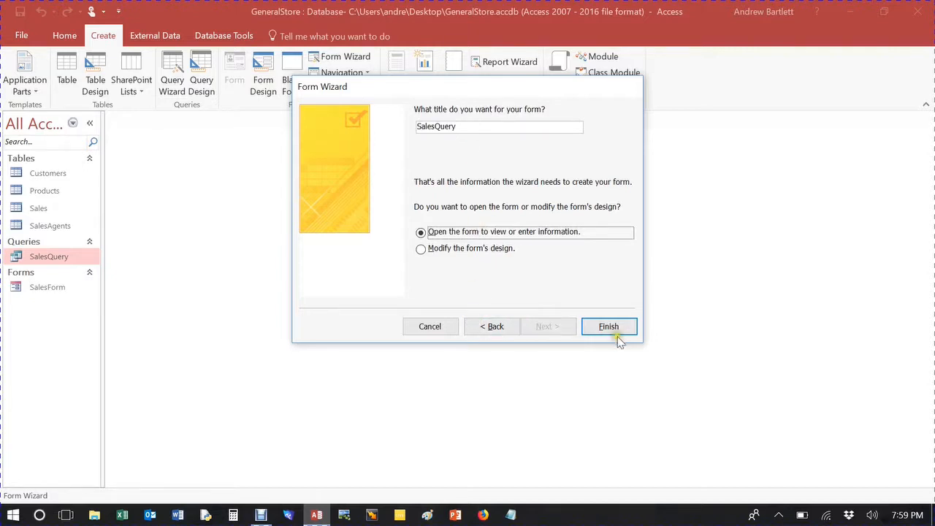
click(429, 330)
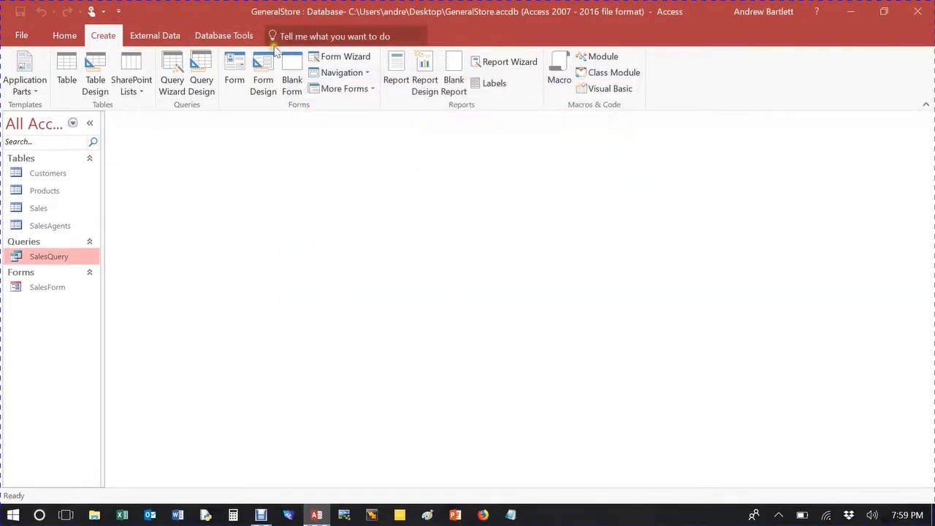
Step: Start the Report Wizard on SalesQuery and add every field except QtySold, QtyOrdered, WSPrice and RetailPrice
click(505, 62)
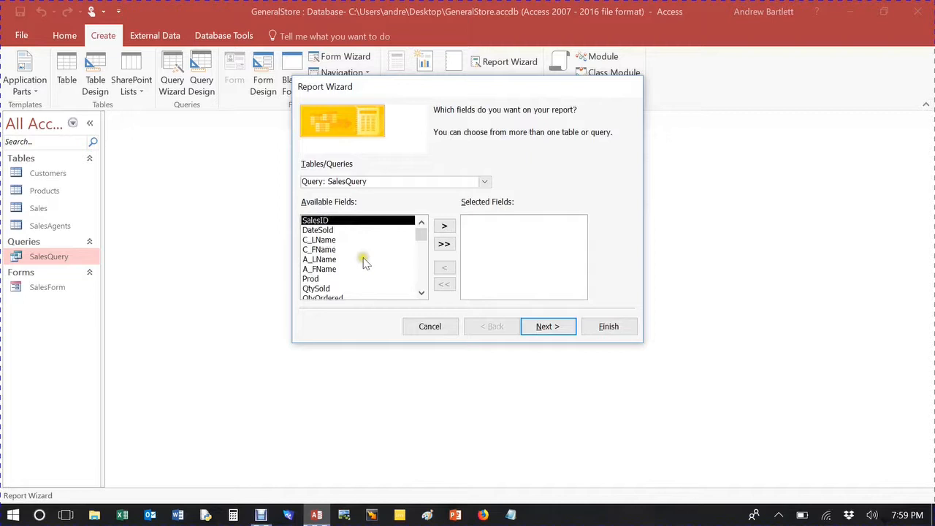
click(332, 231)
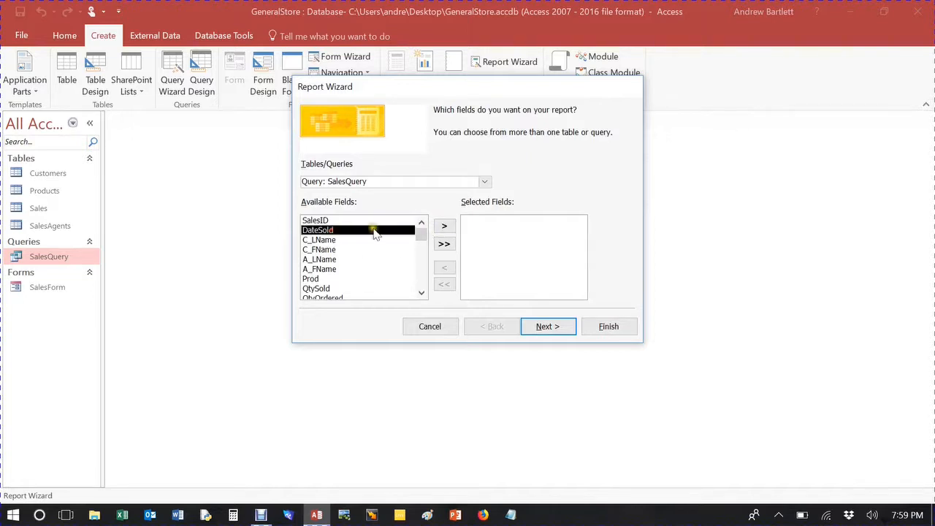
click(344, 221)
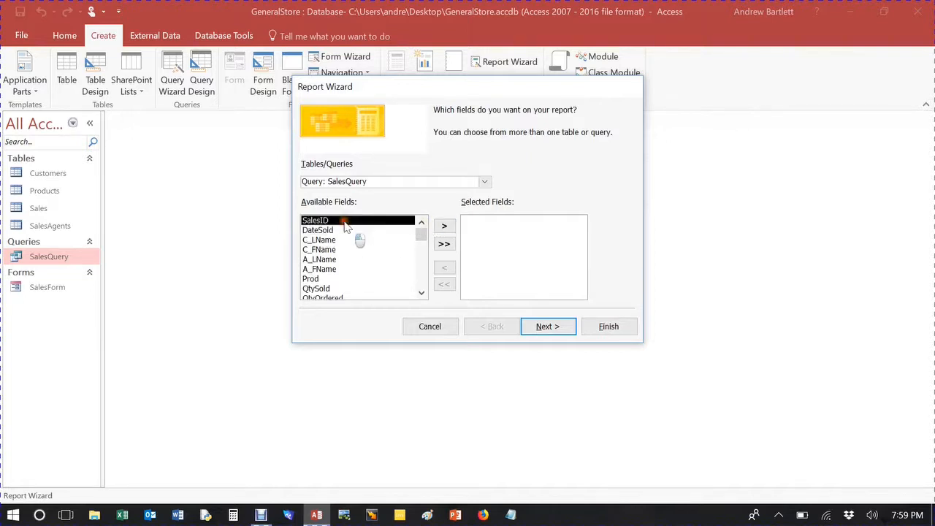
click(448, 226)
click(448, 227)
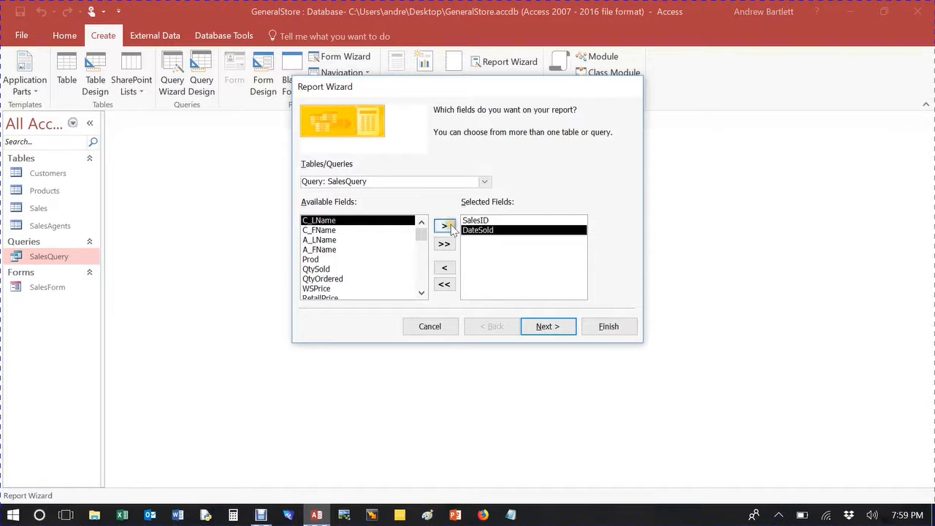
click(447, 225)
click(447, 226)
click(447, 226)
click(447, 226)
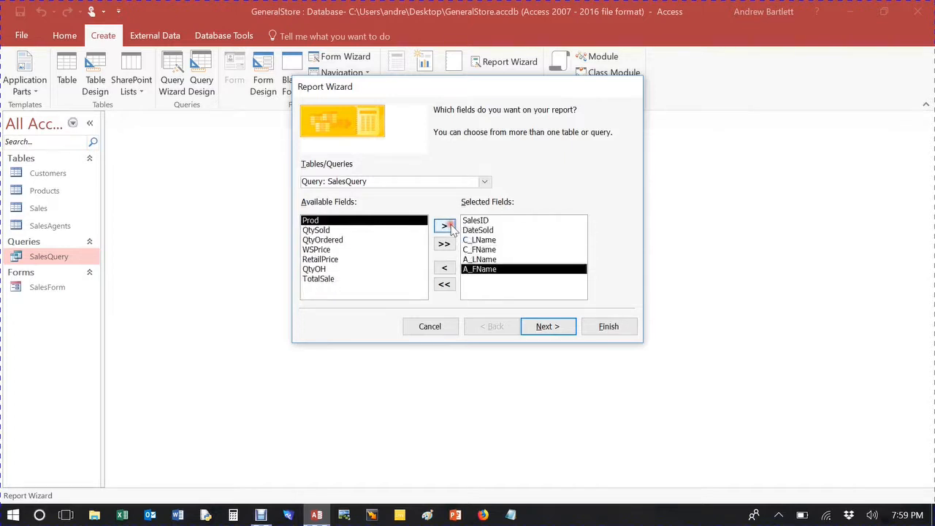
click(447, 227)
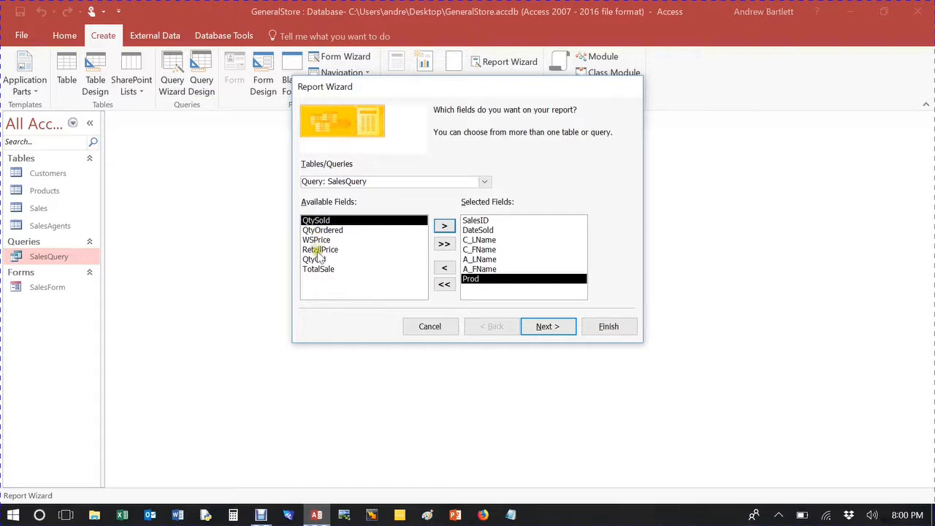
click(316, 260)
click(442, 227)
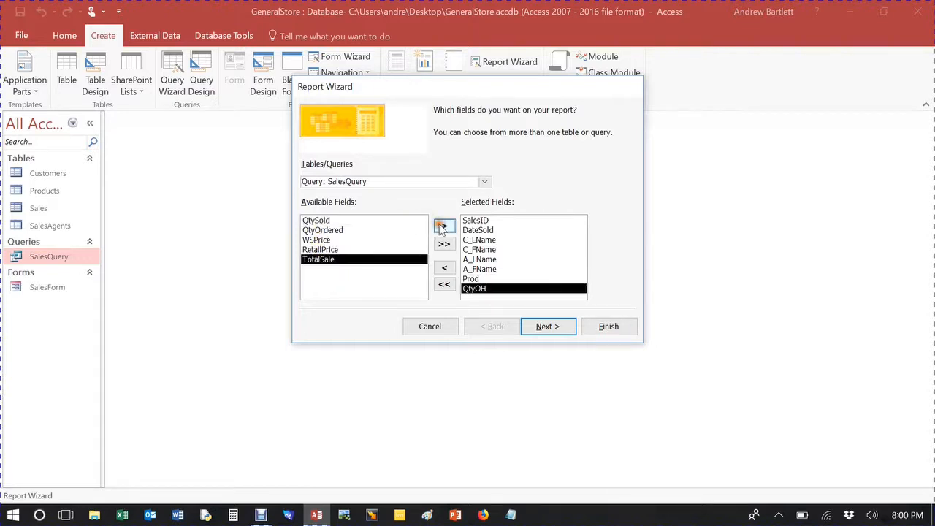
click(443, 227)
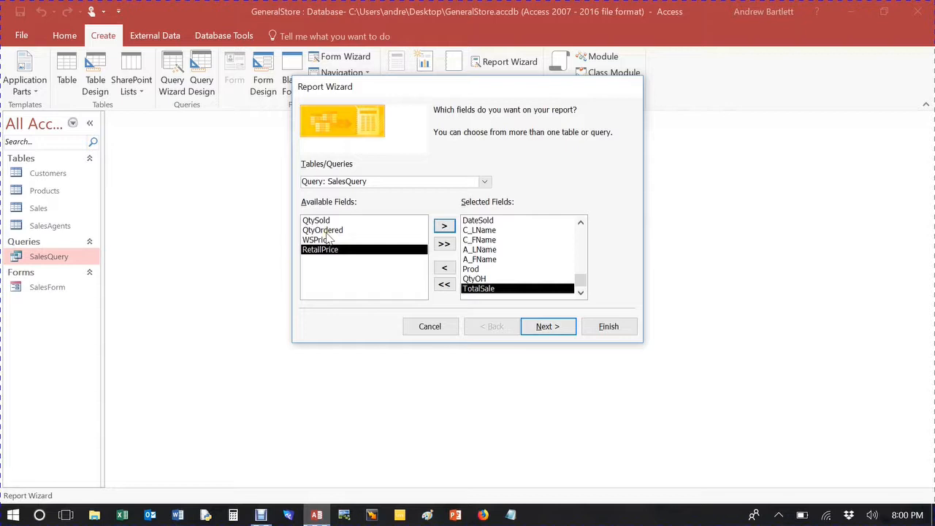
click(562, 329)
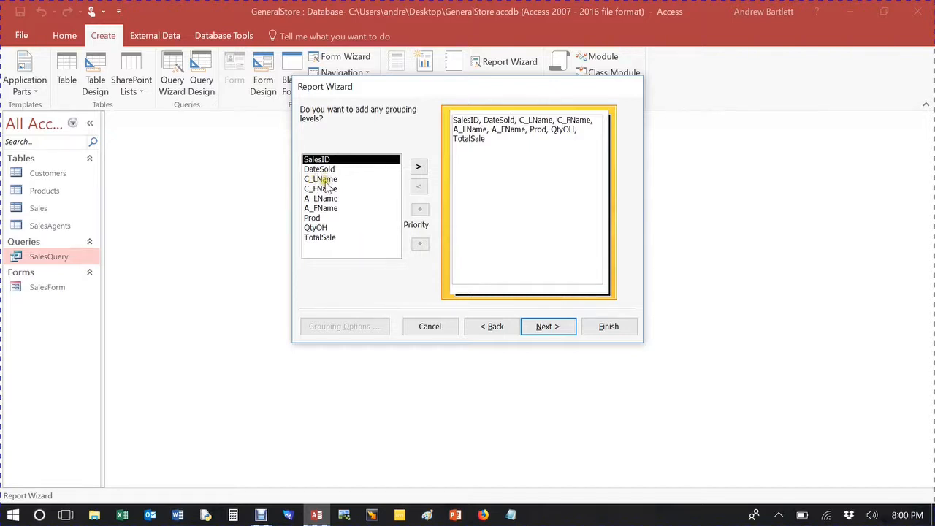
Step: Add Prod as the report's grouping level and continue
click(328, 218)
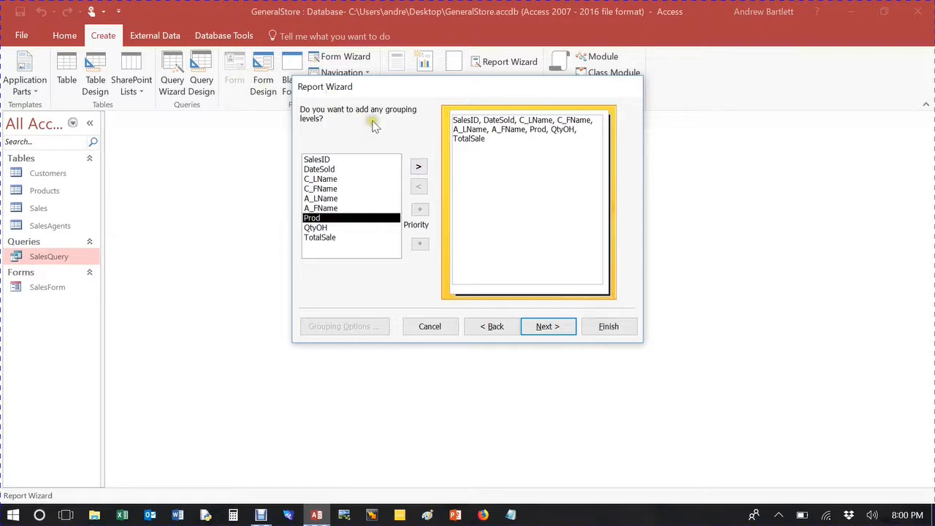
click(418, 167)
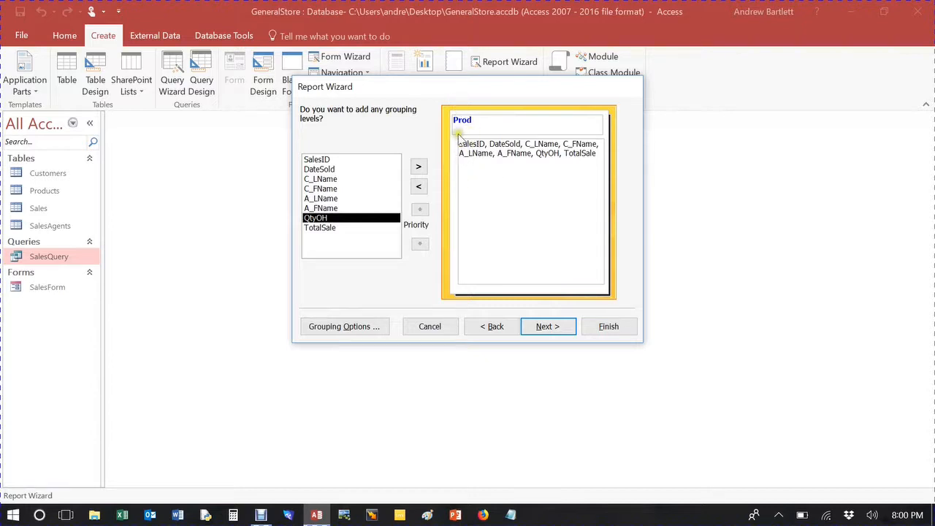
click(547, 327)
click(547, 326)
click(488, 326)
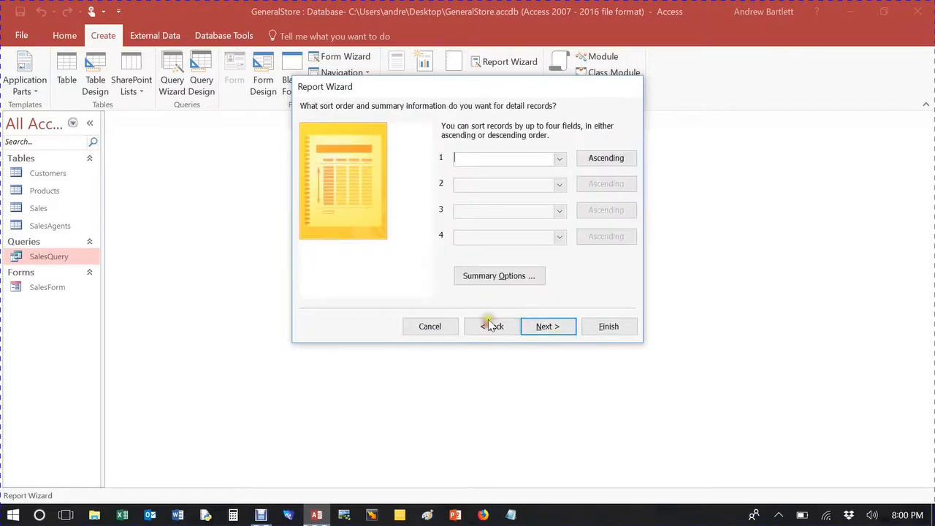
Step: Leave the detail sort order empty and keep the Stepped layout in Portrait orientation
click(559, 161)
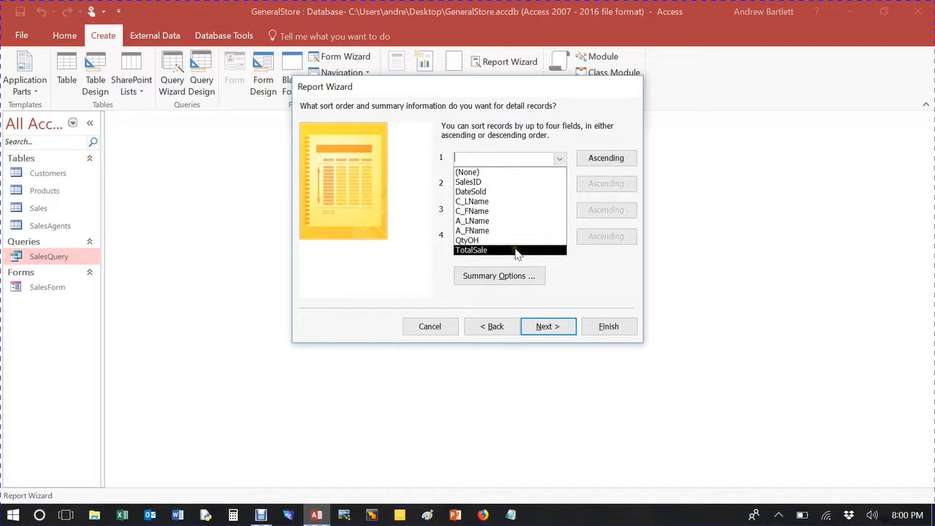
click(581, 117)
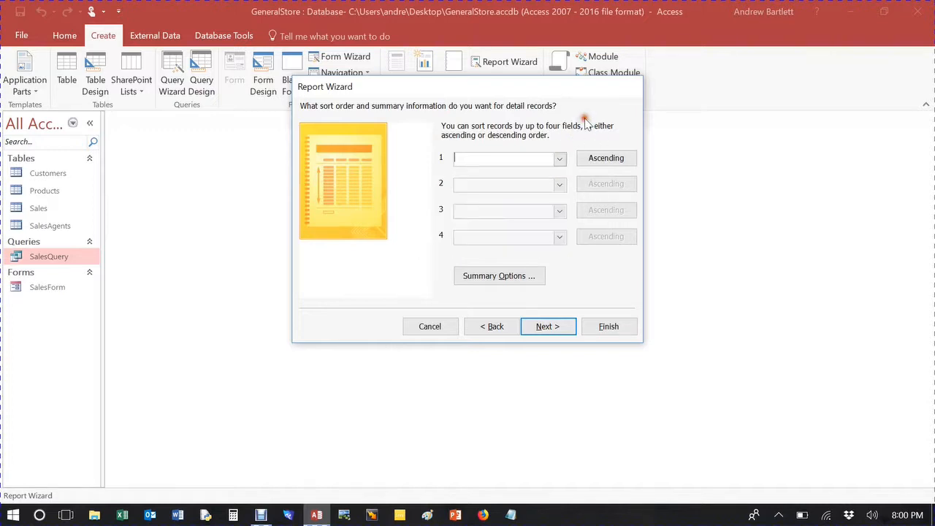
click(560, 330)
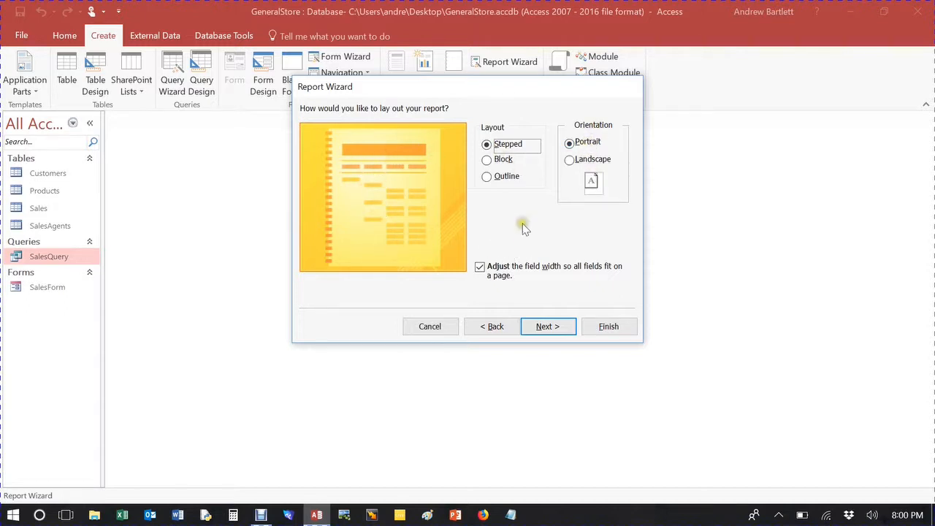
click(570, 160)
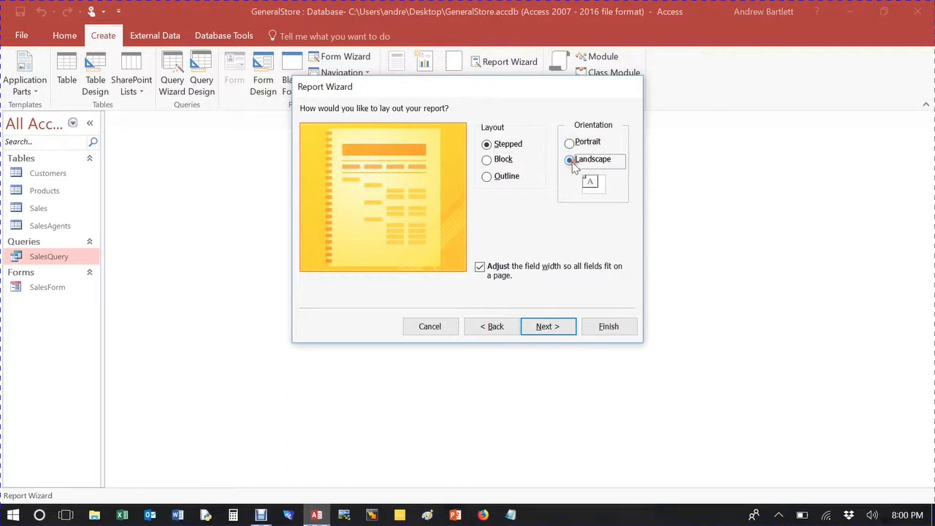
click(571, 143)
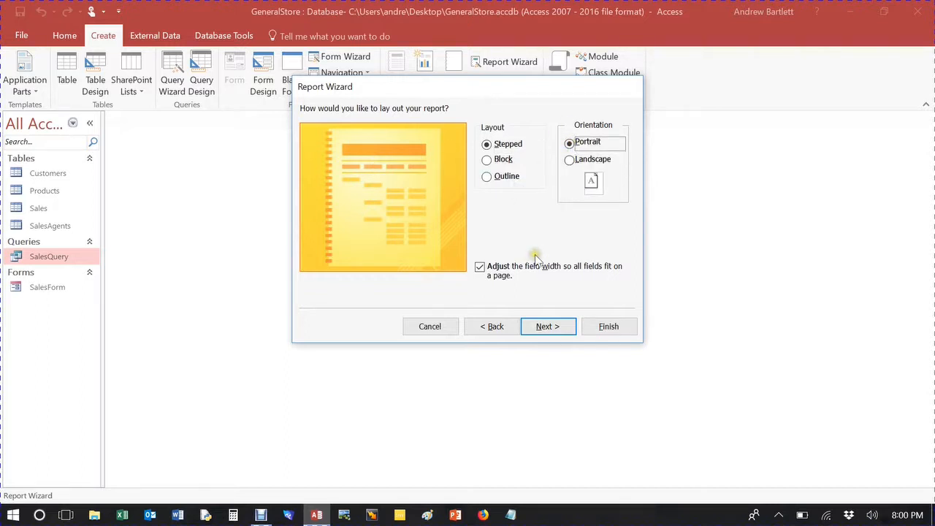
click(553, 329)
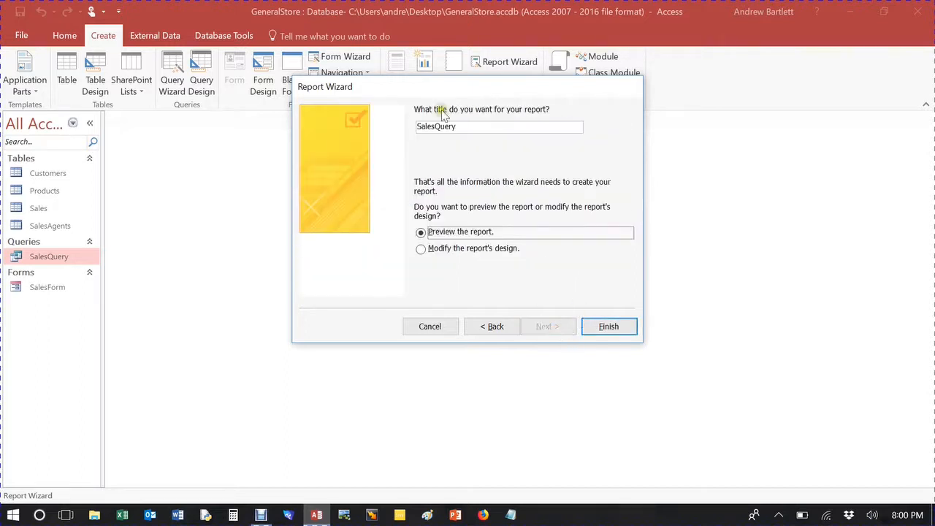
Step: Title the report SalesReport and finish the wizard with a preview
click(461, 125)
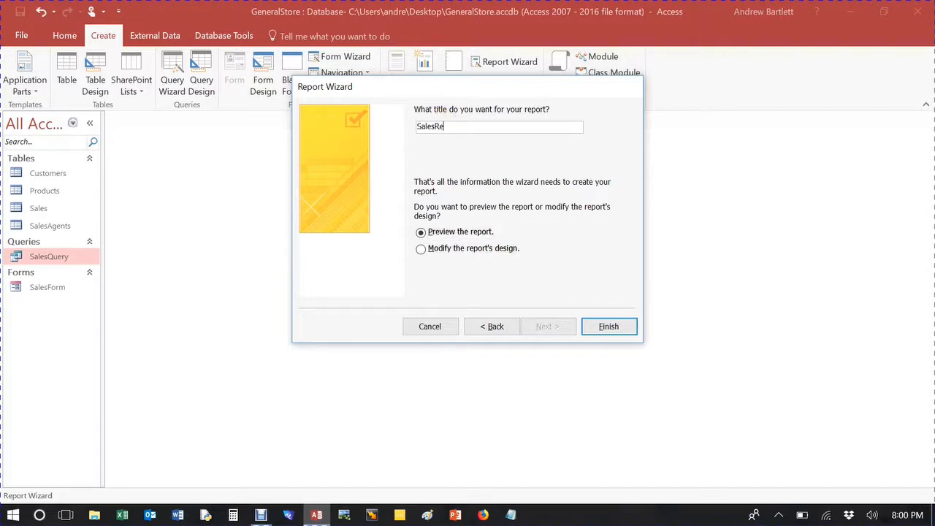
click(609, 326)
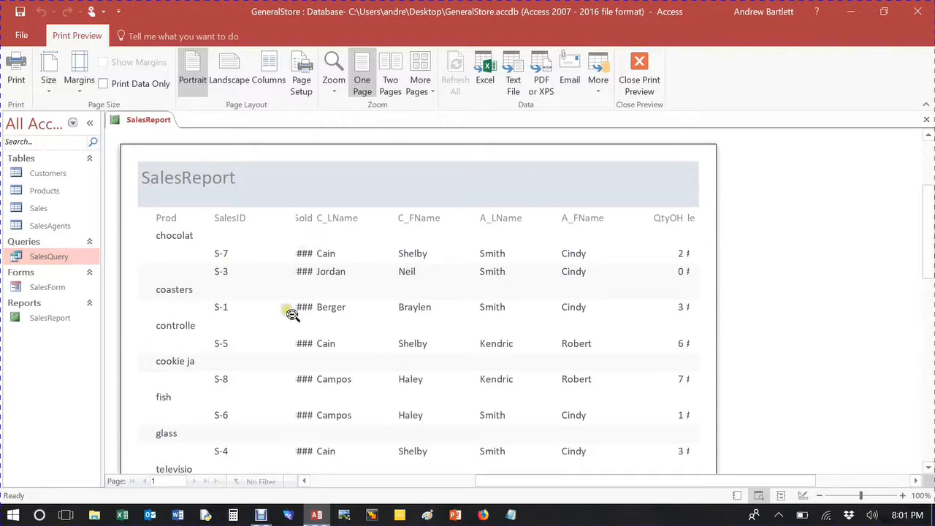
Step: Review the SalesReport preview and switch the report to Design view
scroll(577, 281, down, 1)
scroll(557, 275, up, 1)
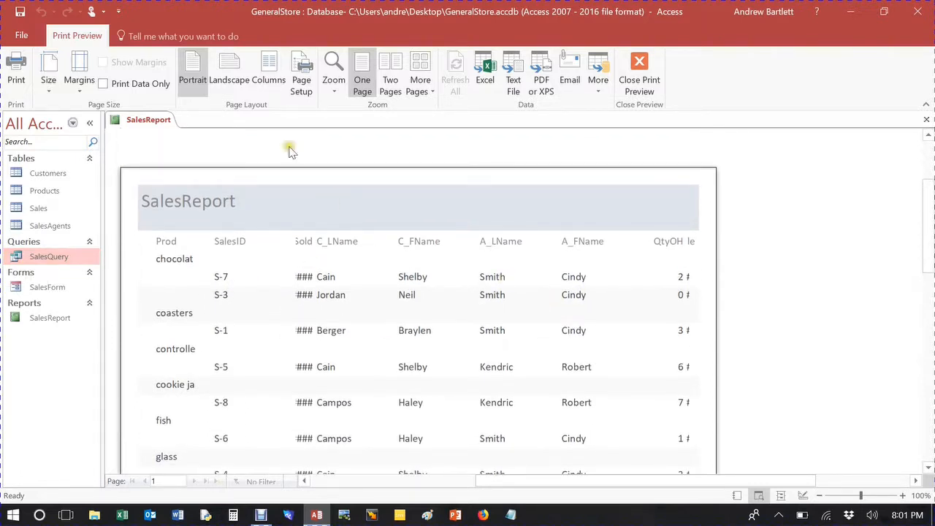
scroll(121, 142, up, 3)
click(638, 73)
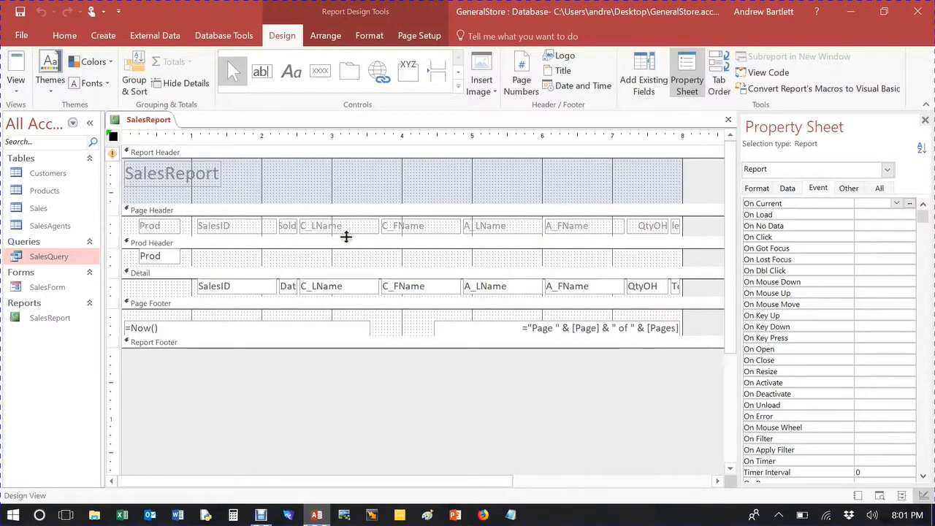
Step: Remove the extra report space to fix the report-width error
click(124, 156)
click(124, 158)
click(124, 155)
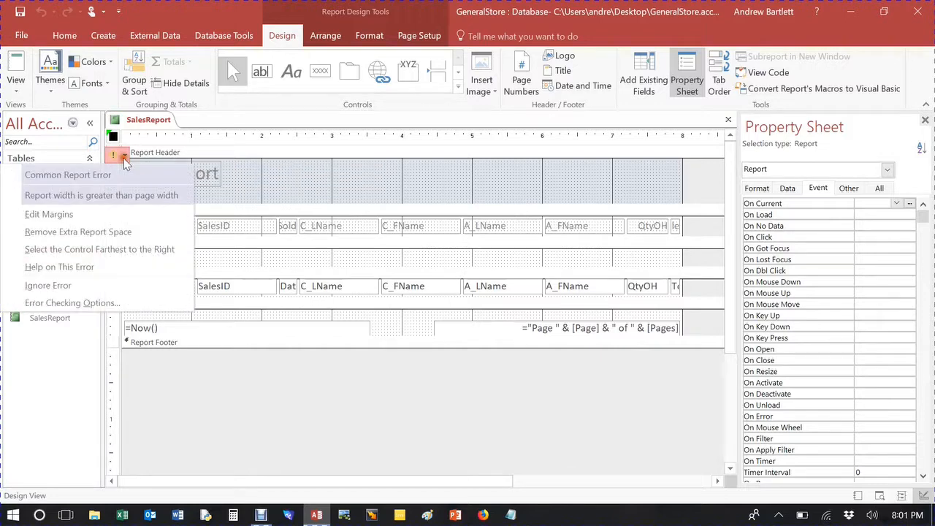
click(110, 232)
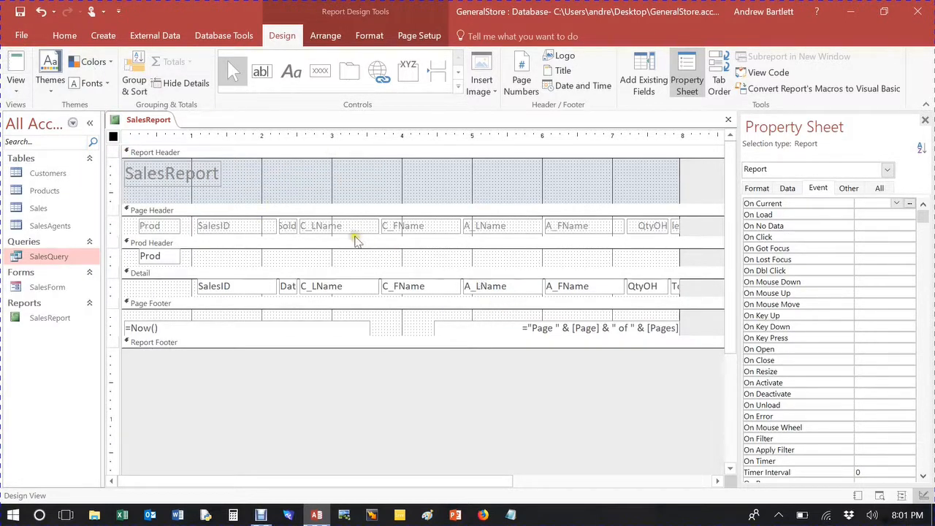
Step: Narrow the SalesID column label in the page header
click(333, 226)
click(252, 227)
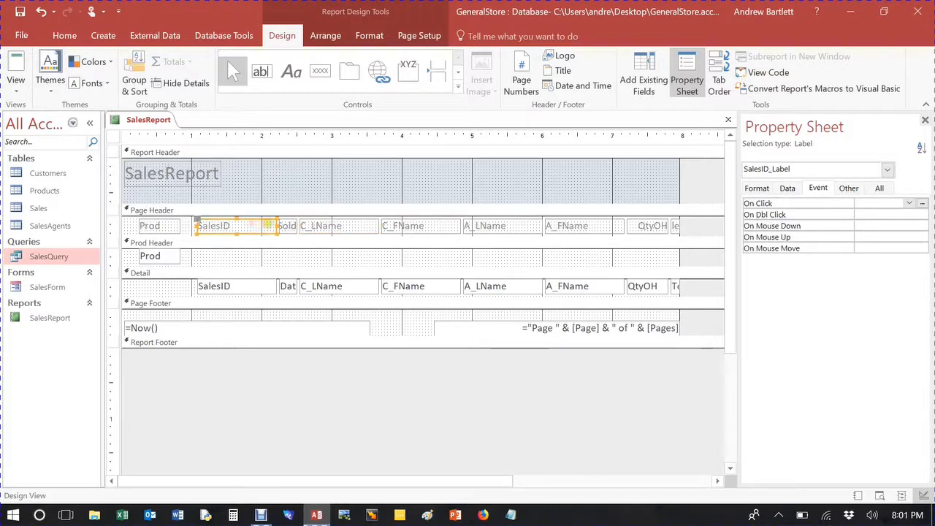
drag(276, 226, 235, 226)
Step: Nudge the Prod label in the page header left to the report's edge
click(167, 227)
key(Left)
key(Left)
key(Left)
key(Left)
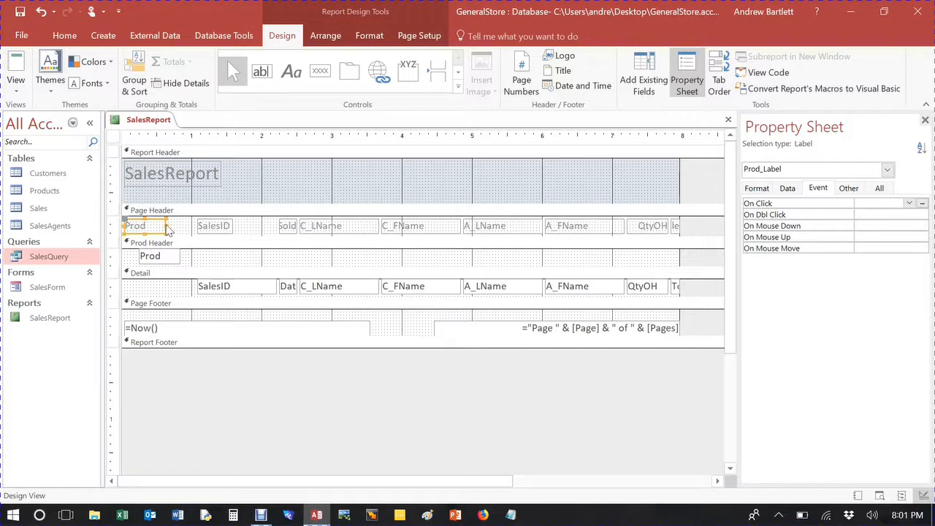
Step: Move the Prod text box in the Prod header left and make it slightly narrower
click(158, 255)
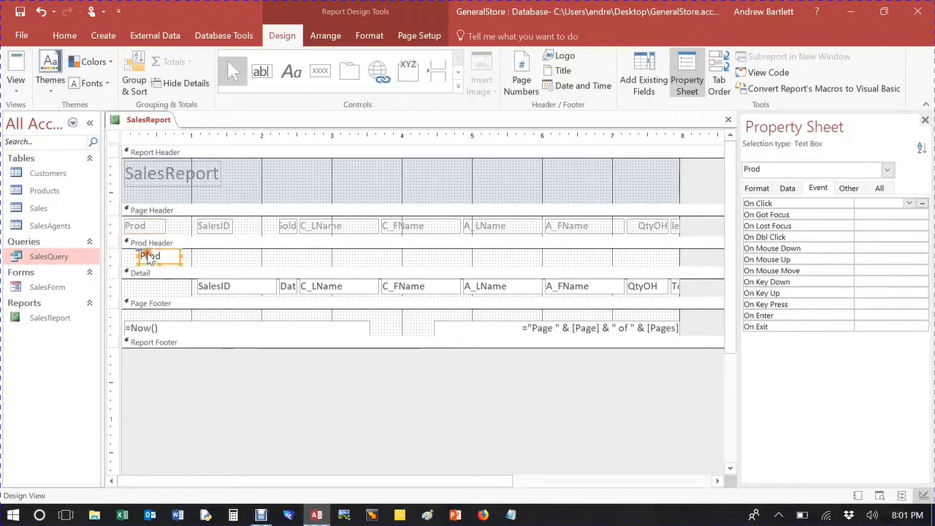
key(Left)
key(Left)
key(Left)
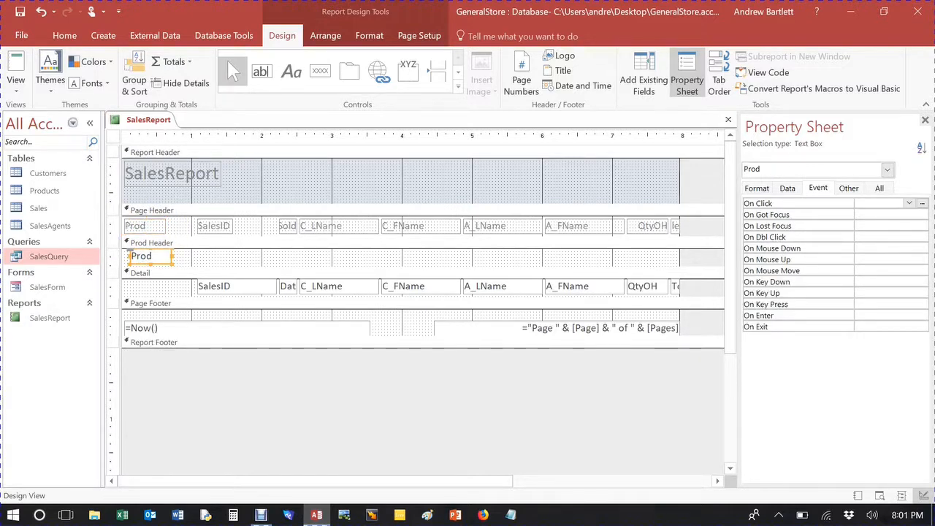
key(Left)
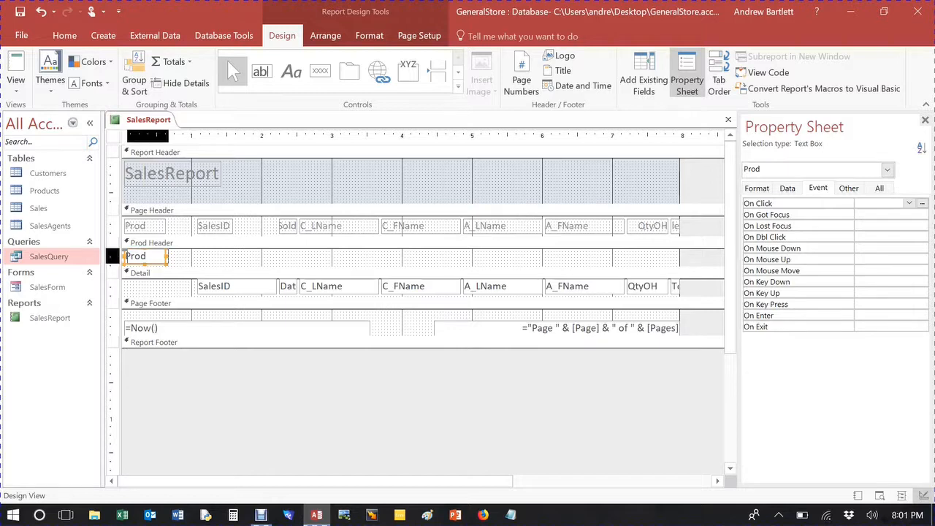
key(shift+Left)
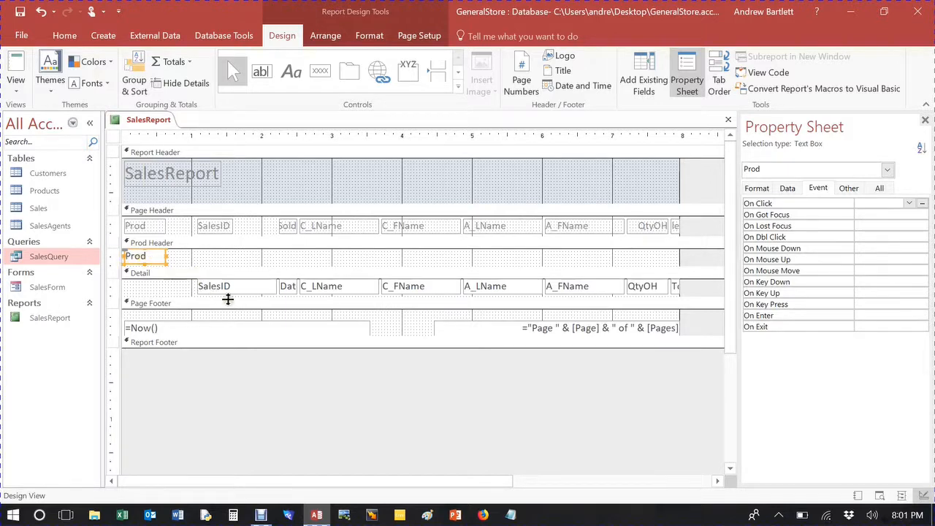
Step: Nudge the SalesID text box in the Detail section to the left
click(229, 286)
key(Left)
key(Left)
key(Left)
key(Left)
key(Left)
key(Left)
key(Left)
key(Left)
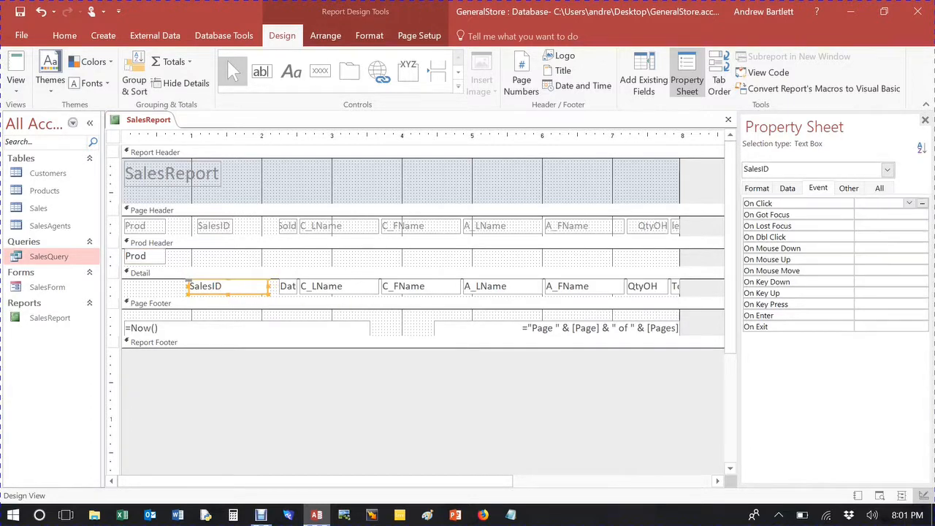
key(Left)
key(Left)
key(Left)
key(Left)
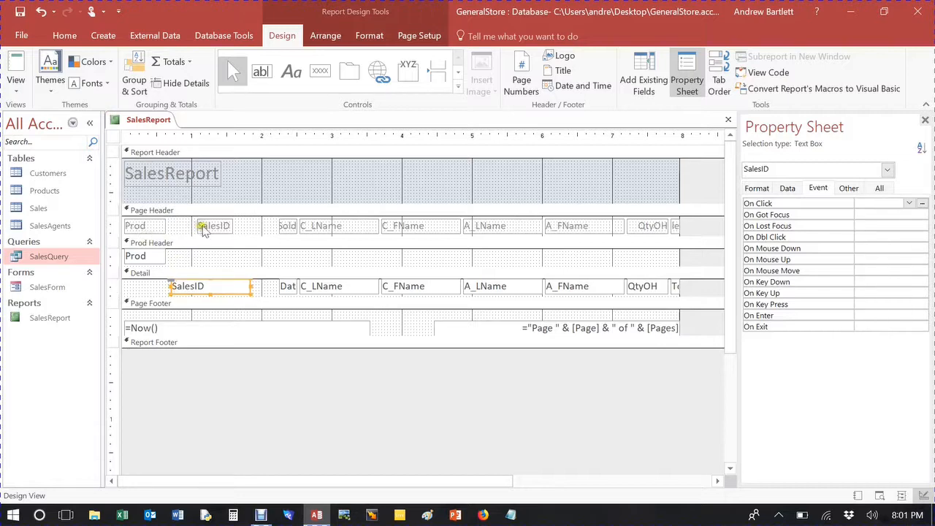
Step: Nudge the SalesID label left to line up with its text box
click(204, 227)
key(Left)
key(Left)
key(Left)
key(Left)
key(Left)
key(Left)
key(Left)
key(Left)
key(Left)
key(Left)
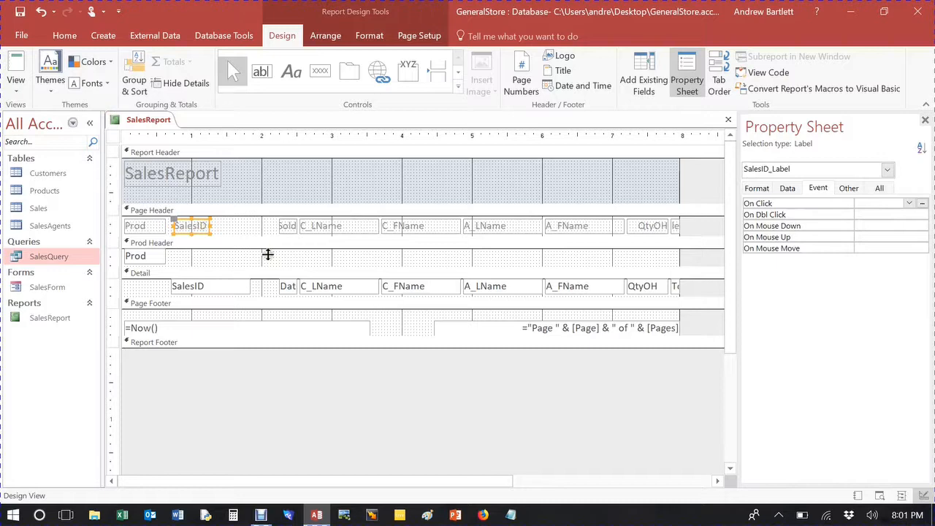
Step: Narrow the SalesID text box in the Detail section
click(285, 286)
drag(279, 286, 208, 286)
click(224, 289)
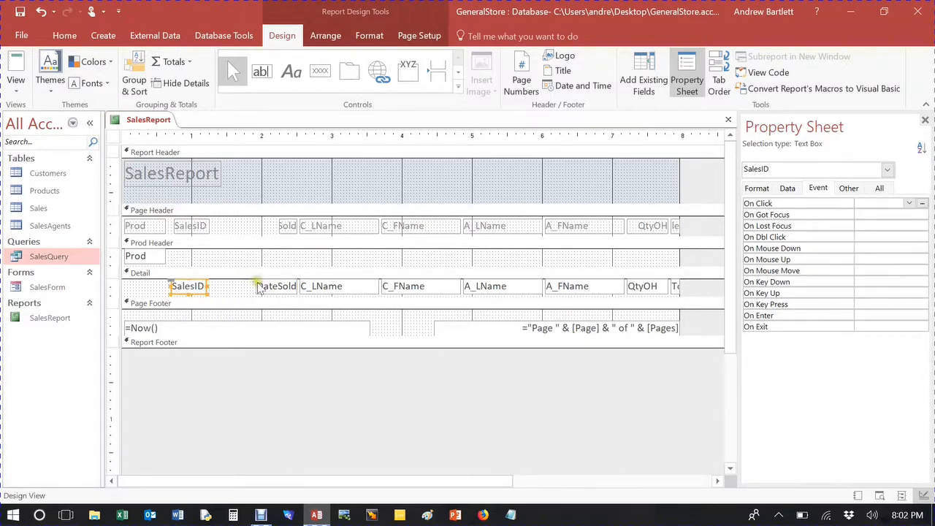
click(203, 286)
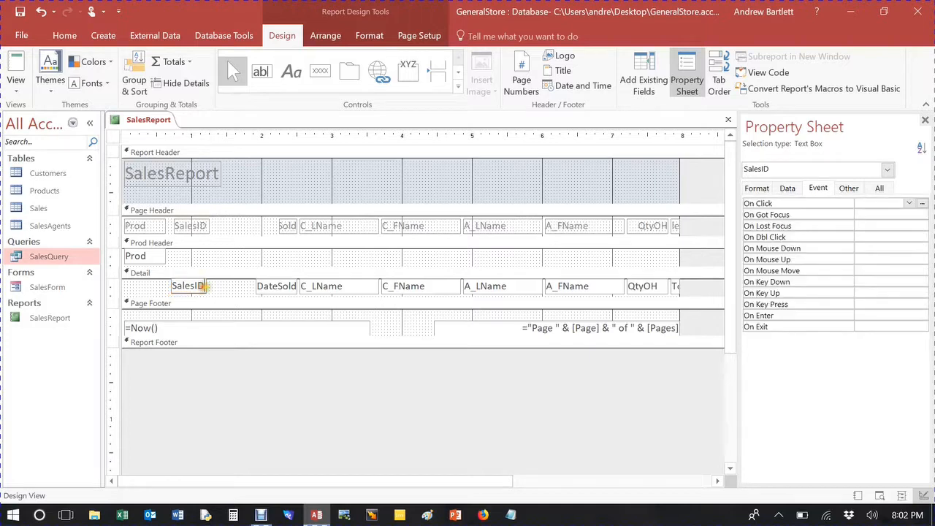
click(216, 286)
click(204, 287)
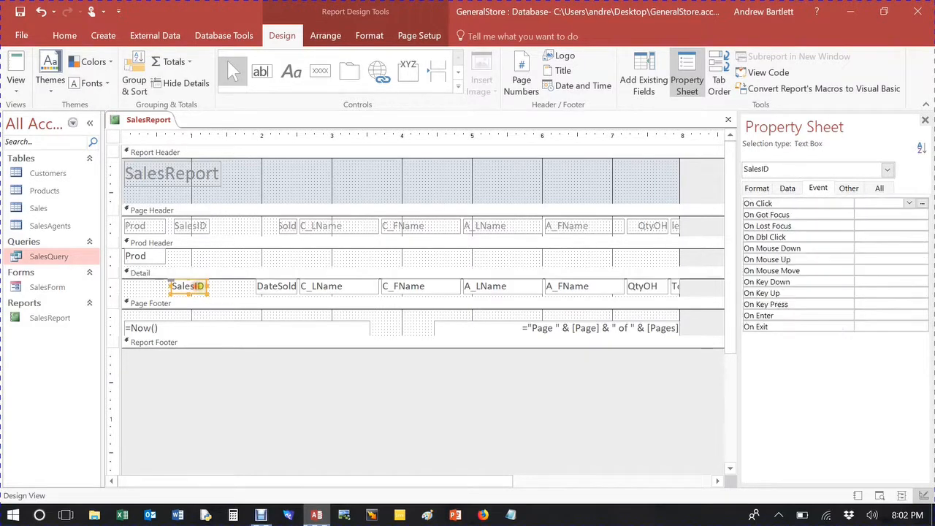
drag(206, 286, 201, 288)
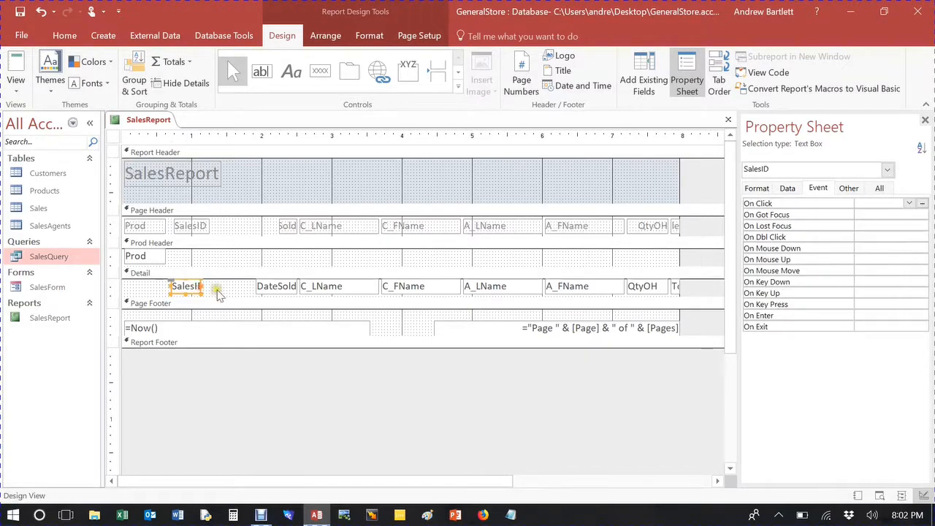
Step: Move the DateSold text box and its widened label left beside the SalesID fields
click(259, 288)
drag(255, 282, 204, 281)
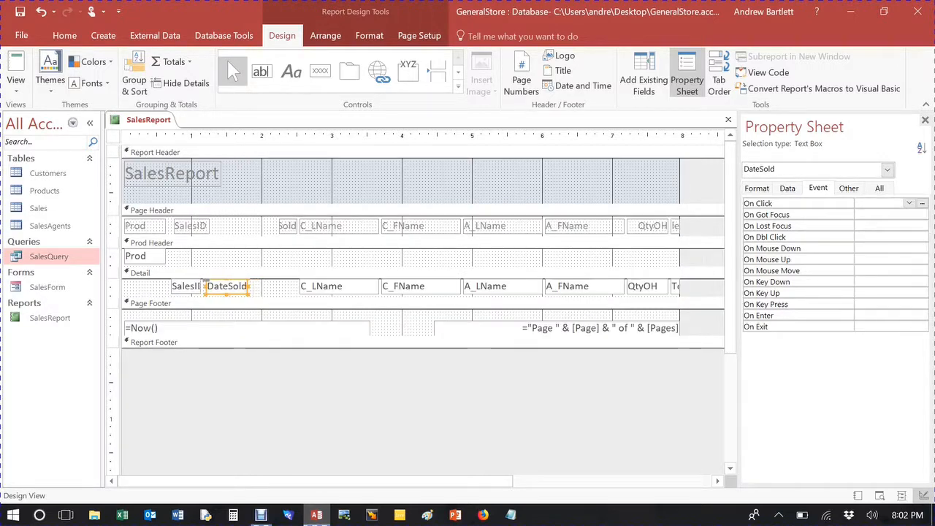
click(289, 226)
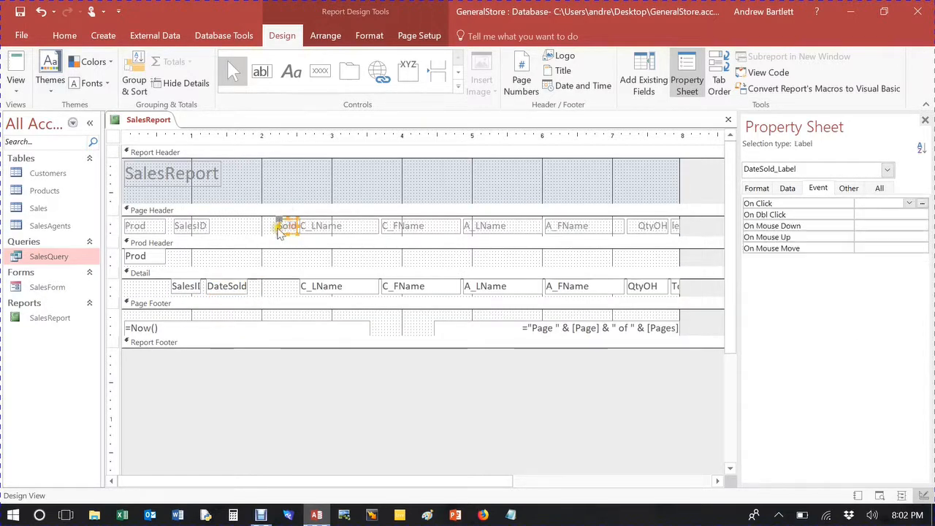
drag(278, 227, 265, 227)
click(269, 232)
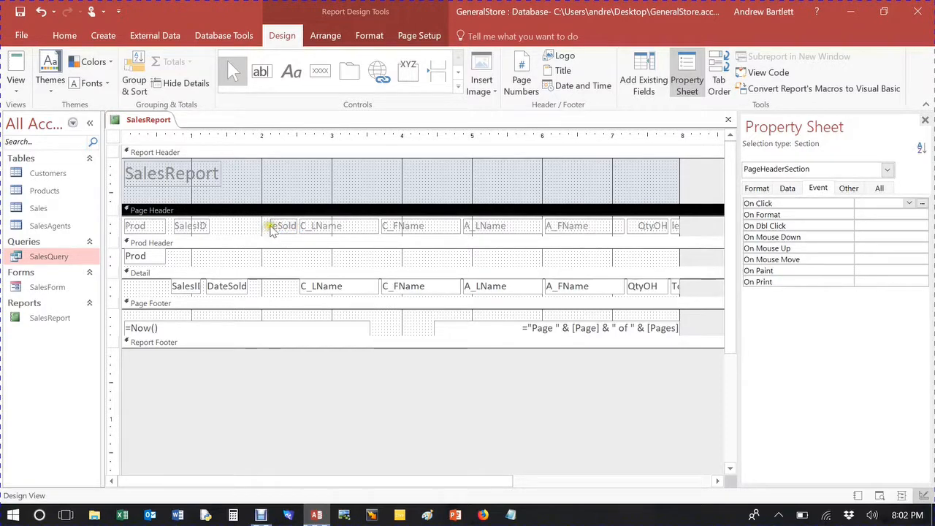
click(269, 230)
drag(265, 227, 256, 227)
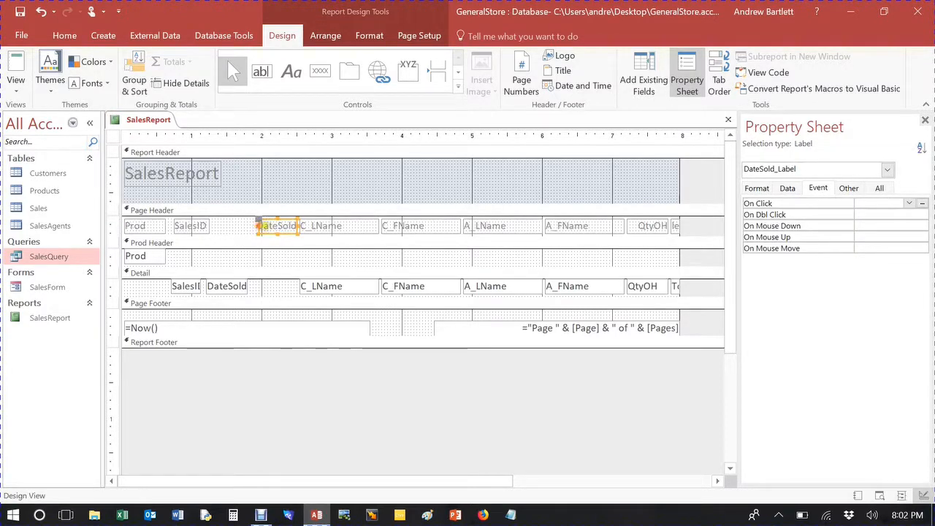
click(253, 221)
click(260, 226)
drag(276, 226, 230, 226)
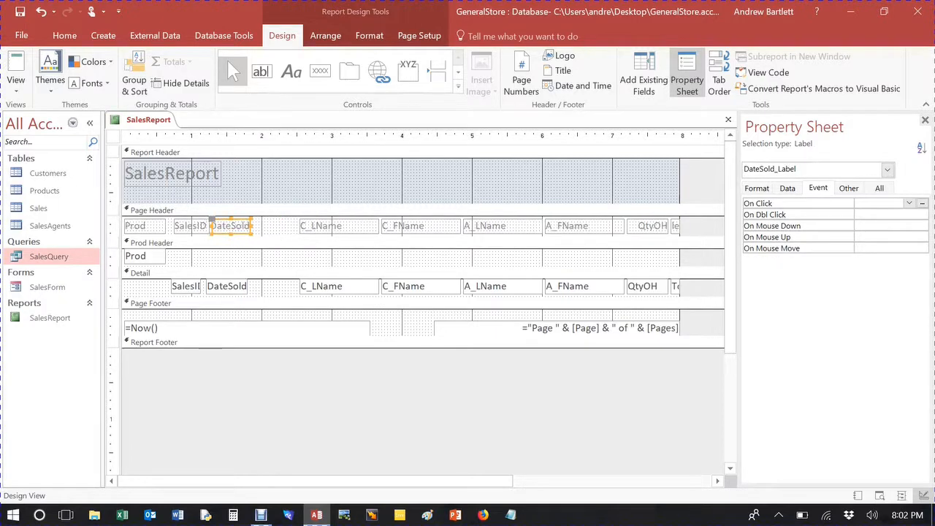
click(227, 286)
drag(225, 289, 227, 289)
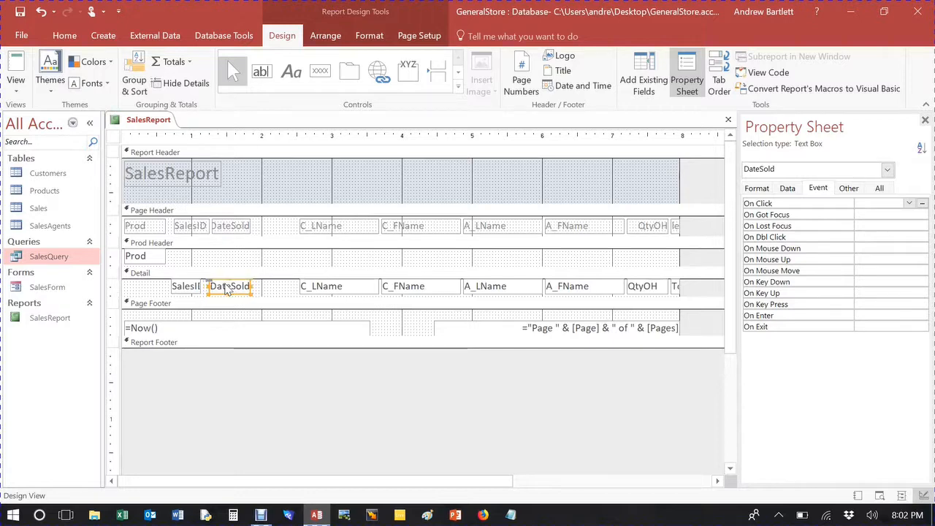
Step: Fine-tune the position and width of the SalesID label and text box
click(201, 228)
drag(201, 229, 201, 230)
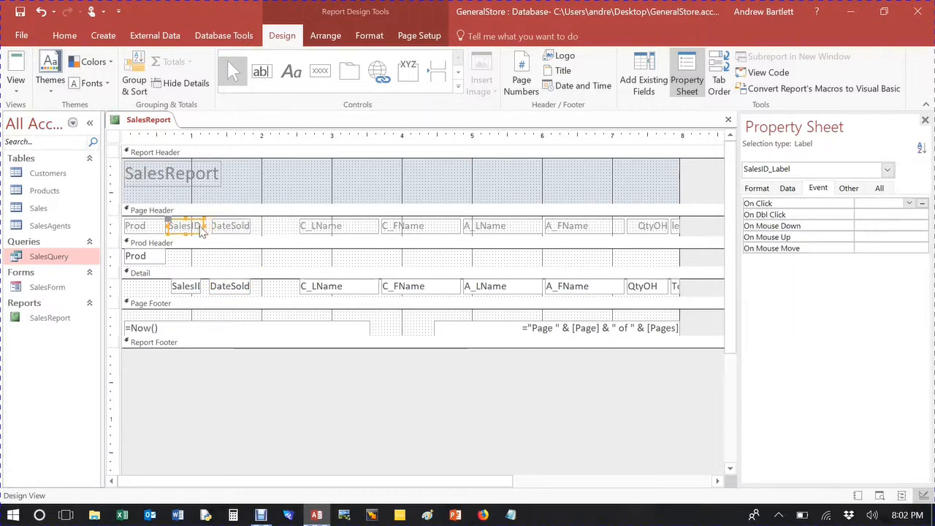
click(187, 287)
key(Left)
key(Left)
key(Left)
key(Right)
key(Right)
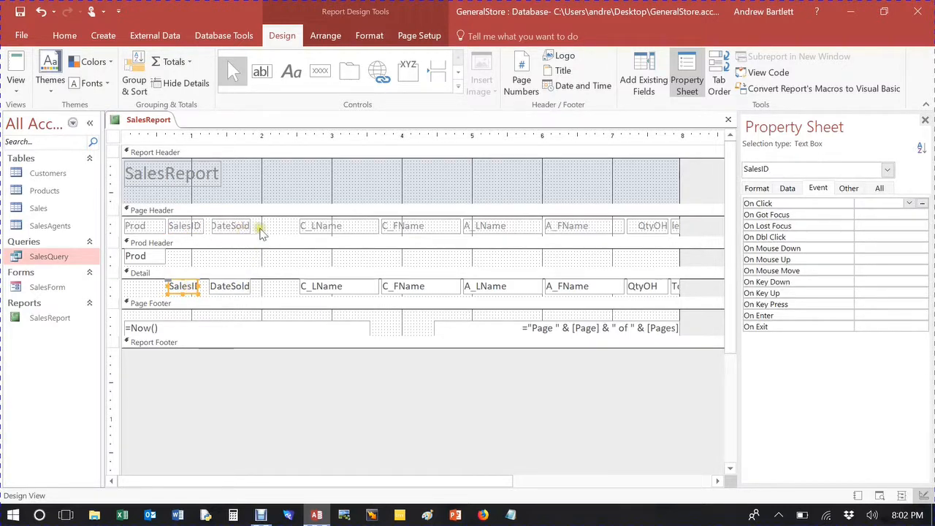
click(219, 225)
click(203, 227)
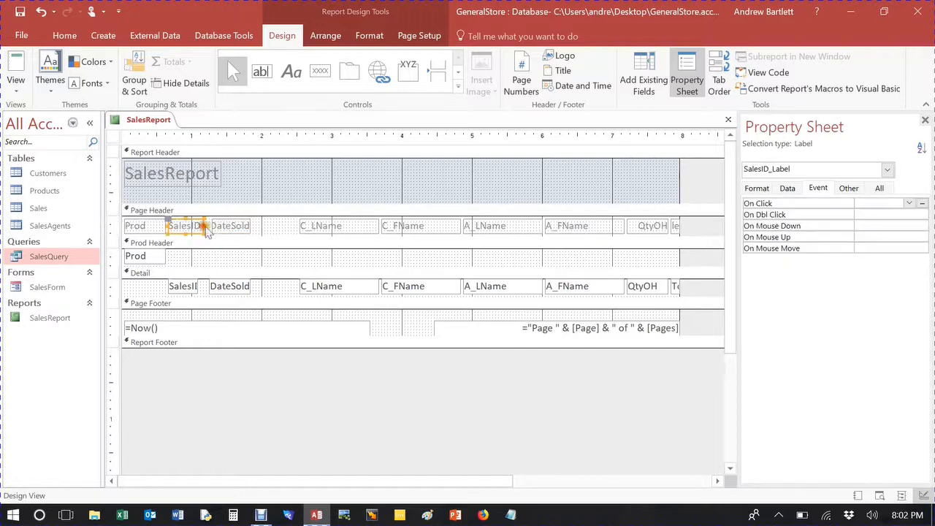
click(218, 228)
drag(214, 226, 209, 227)
Step: Select the C_LName, C_FName, A_LName, A_FName and QtyOH labels together and move them left
click(305, 228)
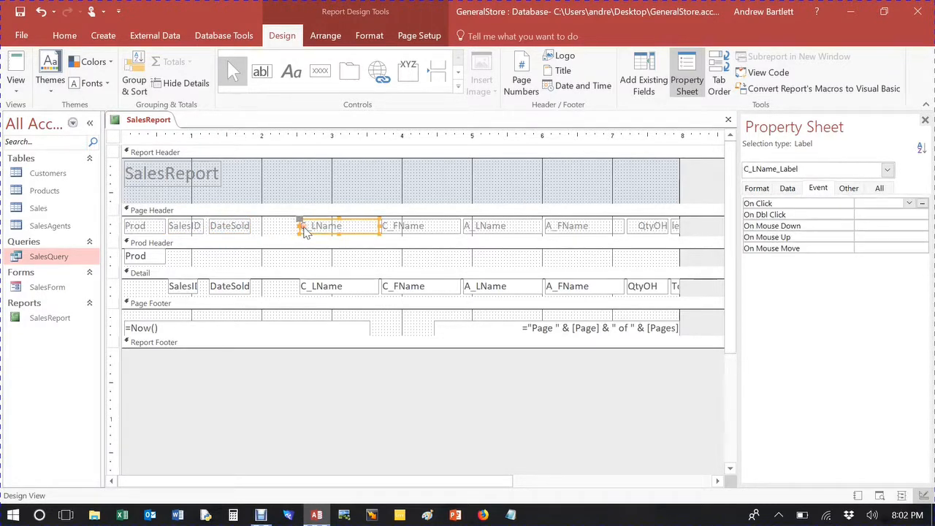
shift+click(407, 228)
shift+click(479, 227)
shift+click(562, 227)
shift+click(640, 228)
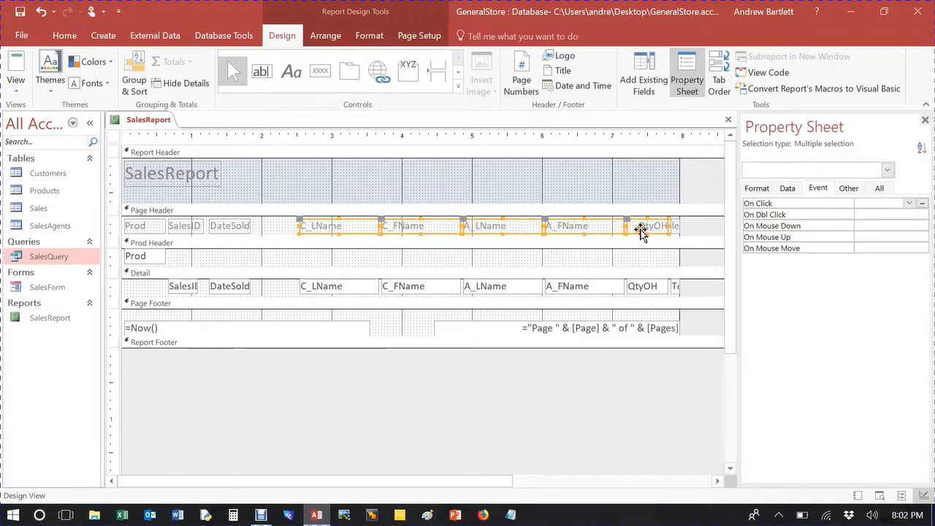
key(Left)
key(Left)
key(Left)
key(Left)
key(Left)
key(Left)
key(Left)
key(Left)
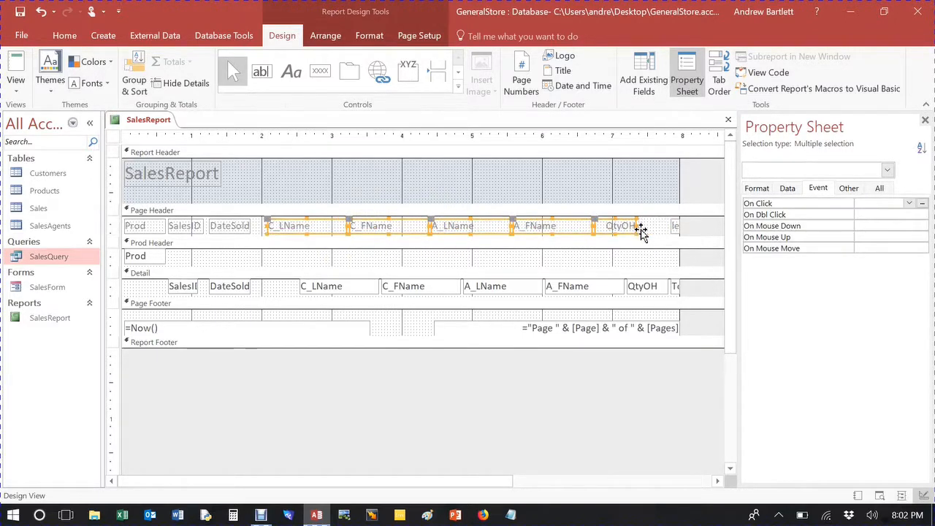
key(Left)
key(Left)
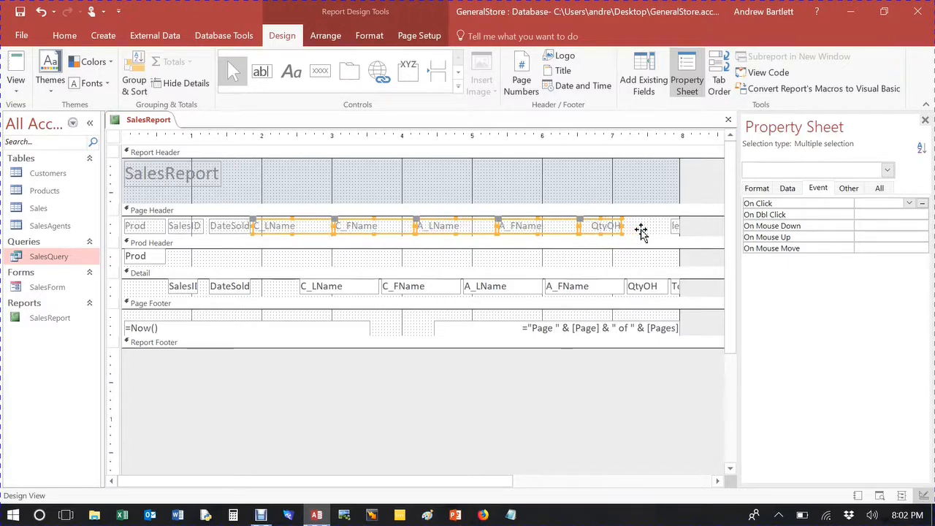
Step: Shift the QtyOH label slightly right and resize the A_FName label
click(637, 217)
click(616, 229)
drag(580, 226, 589, 226)
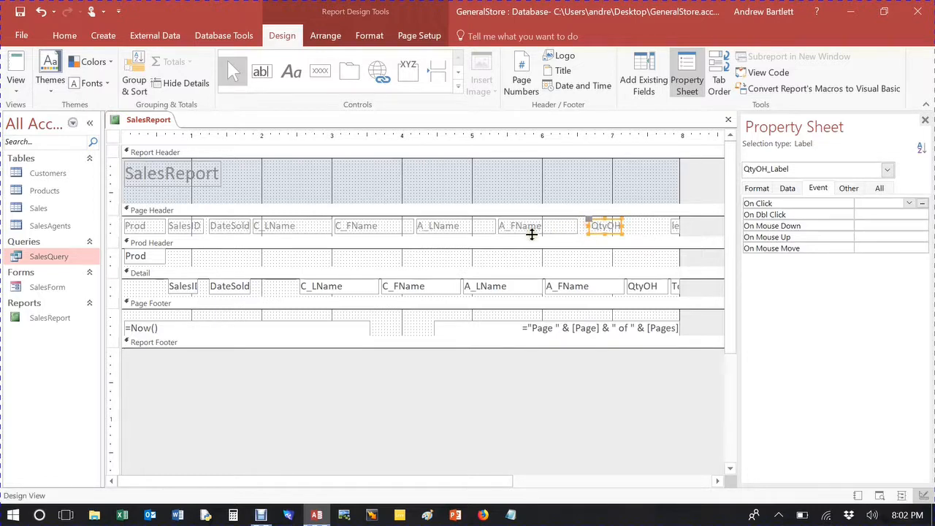
click(559, 228)
drag(577, 225, 557, 228)
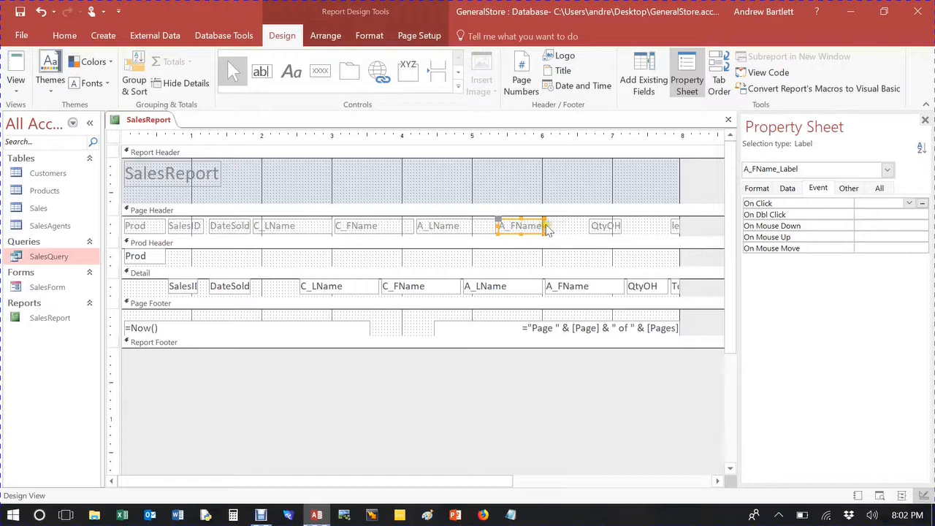
drag(545, 225, 549, 223)
Step: Narrow the C_FName label and widen the C_LName label to meet it
click(481, 227)
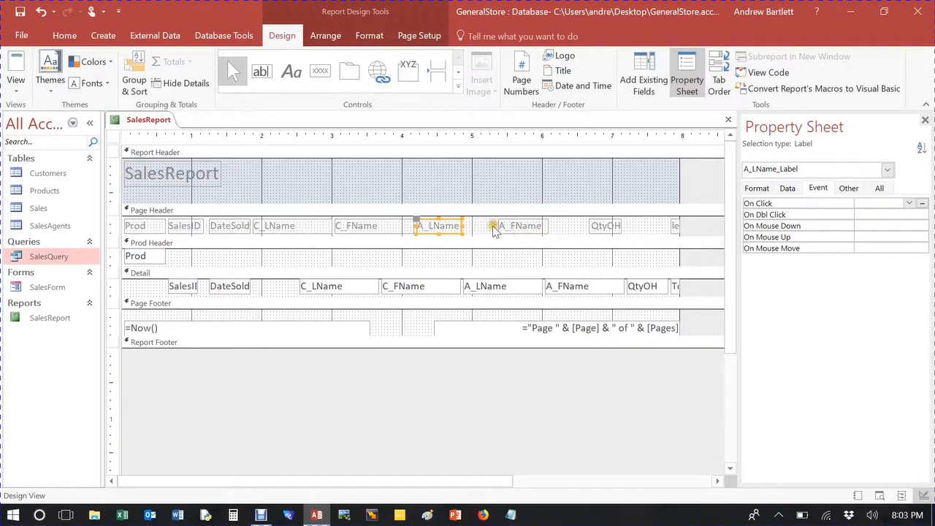
click(397, 227)
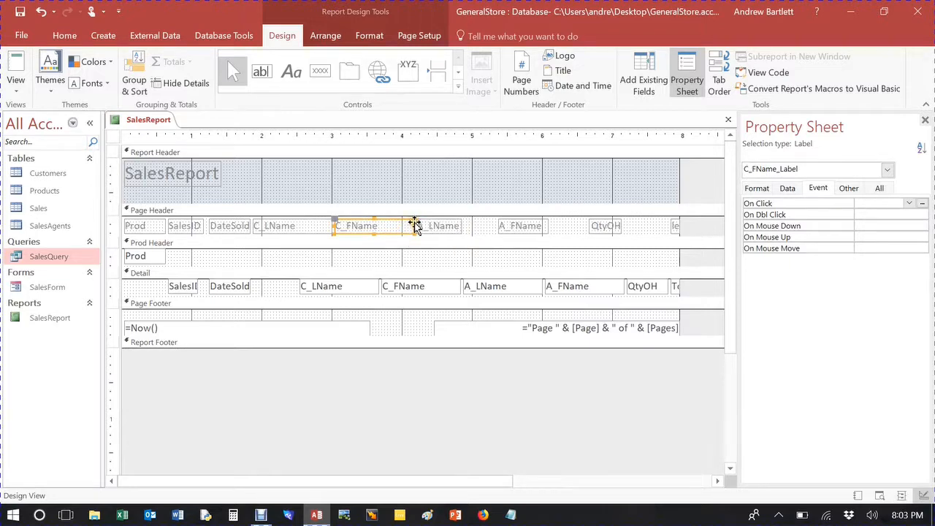
double_click(415, 225)
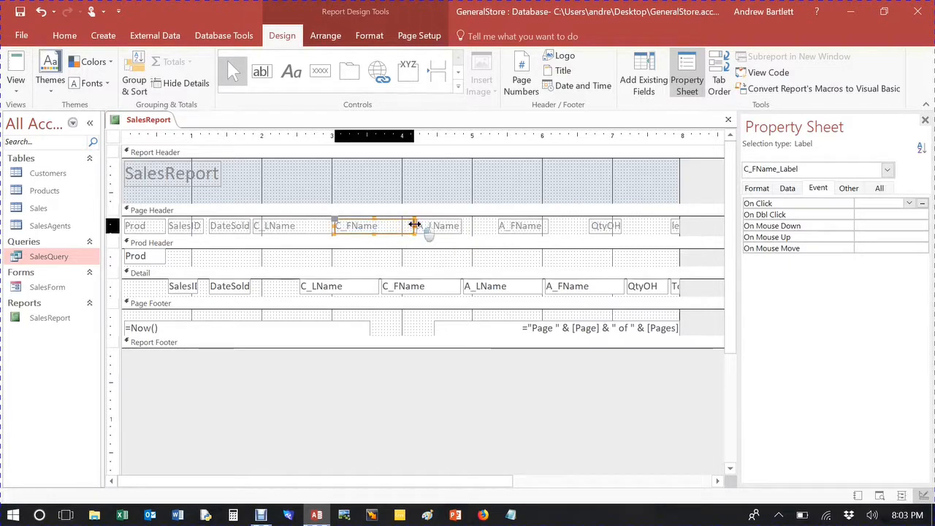
click(290, 229)
drag(294, 225, 333, 225)
double_click(333, 226)
Step: Nudge the C_FName label left to sit beside the C_LName label
click(364, 229)
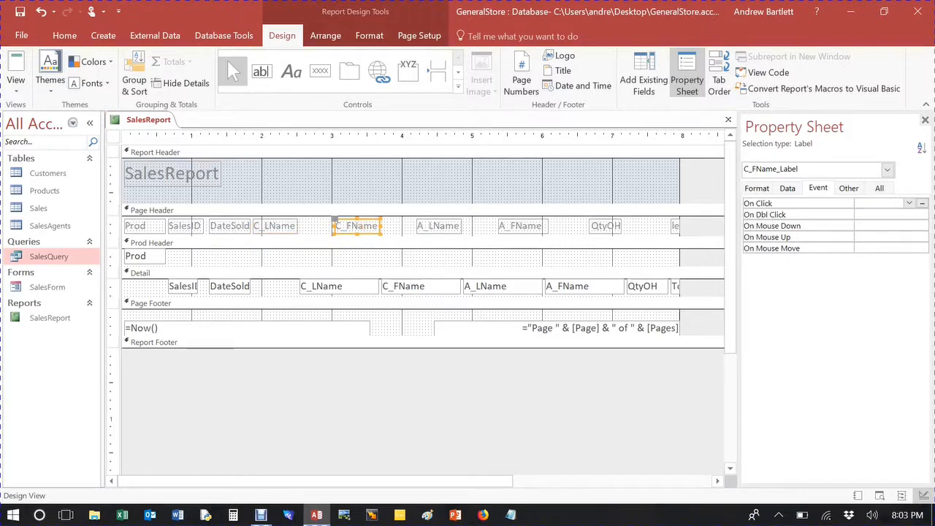
key(Left)
key(Left)
key(Left)
key(Left)
key(Left)
key(Left)
key(Left)
key(Left)
key(Left)
key(Left)
key(Left)
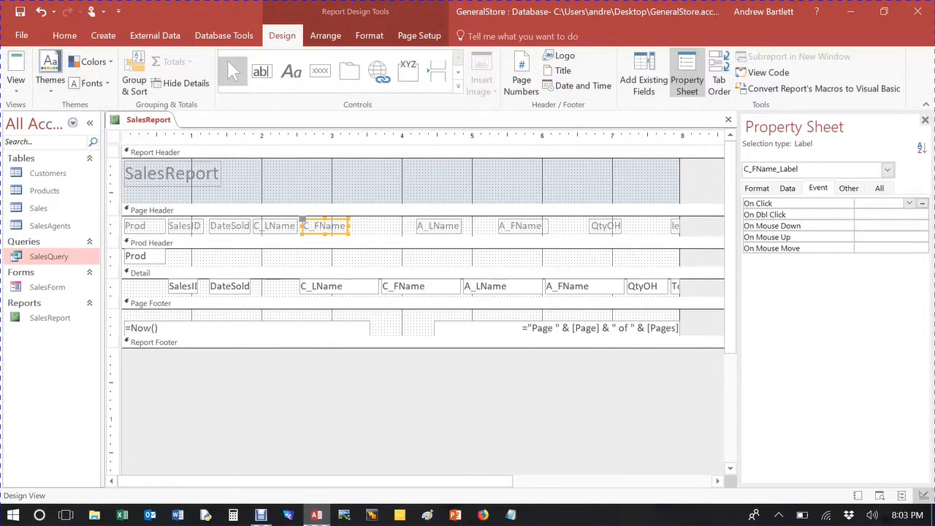
key(Right)
key(Right)
key(Right)
key(Right)
key(Right)
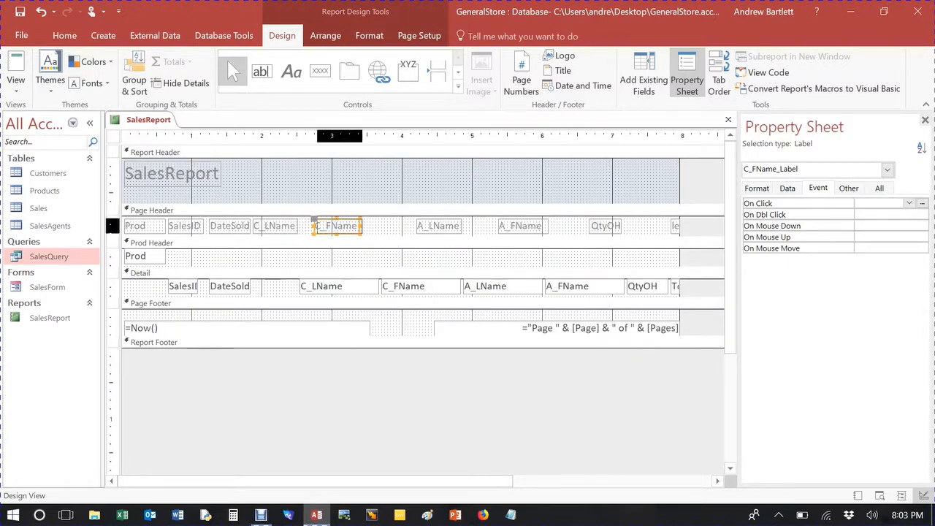
click(325, 292)
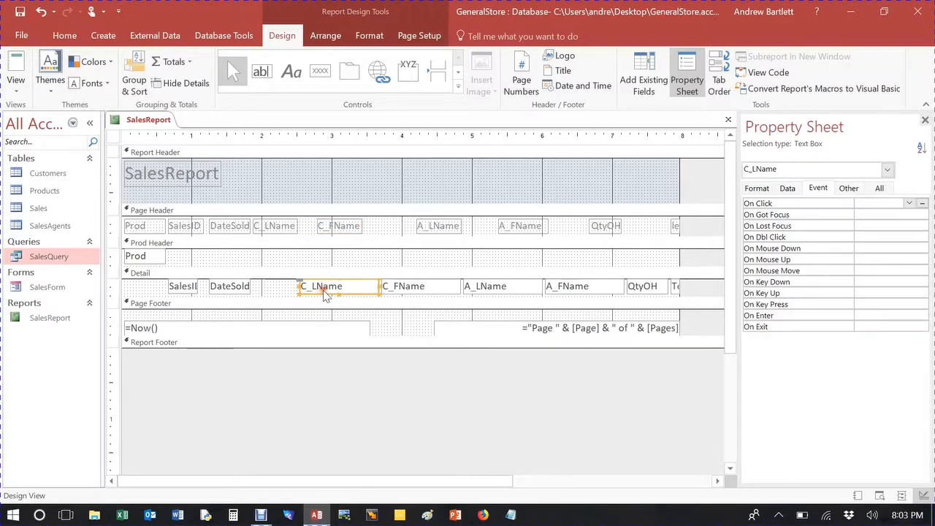
Step: Reposition the C_LName text box in the Detail section so it sits just right of the DateSold text box
key(Left)
key(Left)
key(Left)
key(Left)
key(Left)
key(Left)
key(Left)
key(Left)
key(Left)
key(Left)
key(Left)
key(Left)
key(Left)
key(Left)
key(Left)
key(Left)
key(Left)
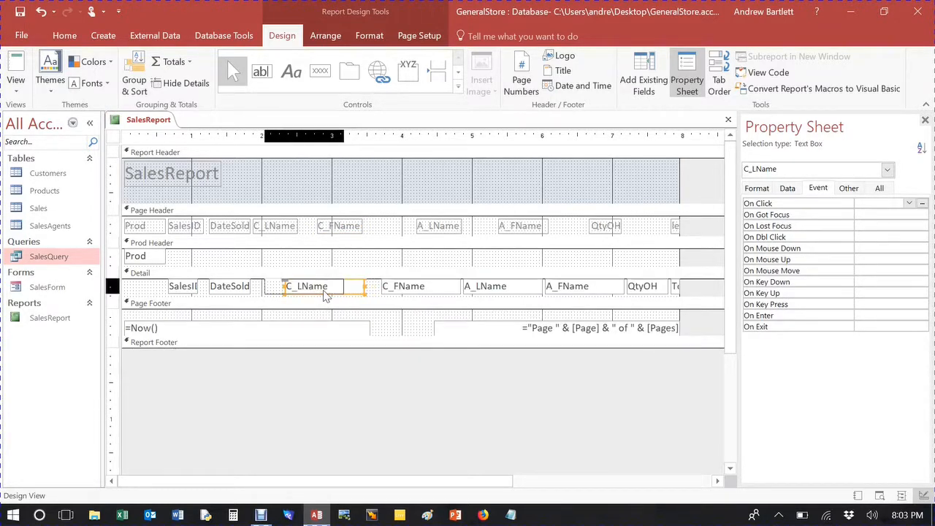
key(Right)
key(Right)
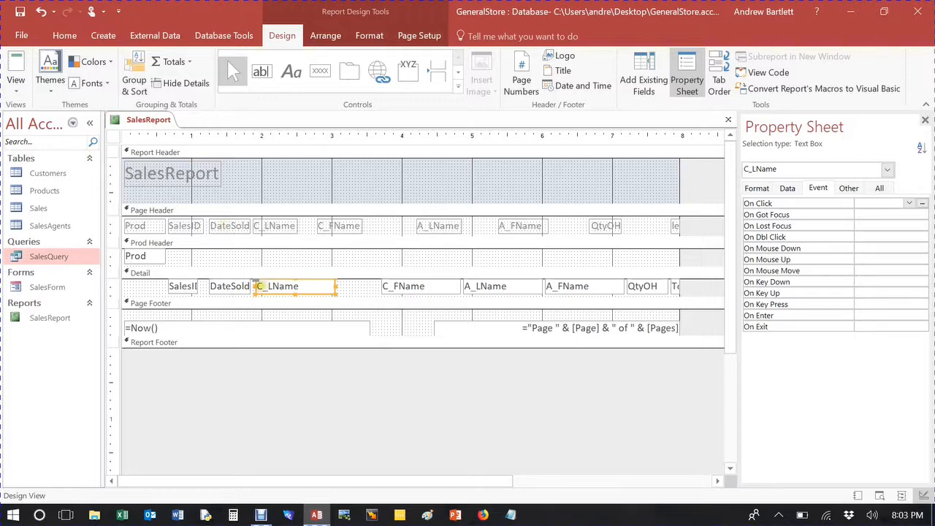
key(Right)
key(Right)
key(Right)
key(Right)
key(Right)
key(Right)
key(Right)
key(Right)
key(Right)
key(Right)
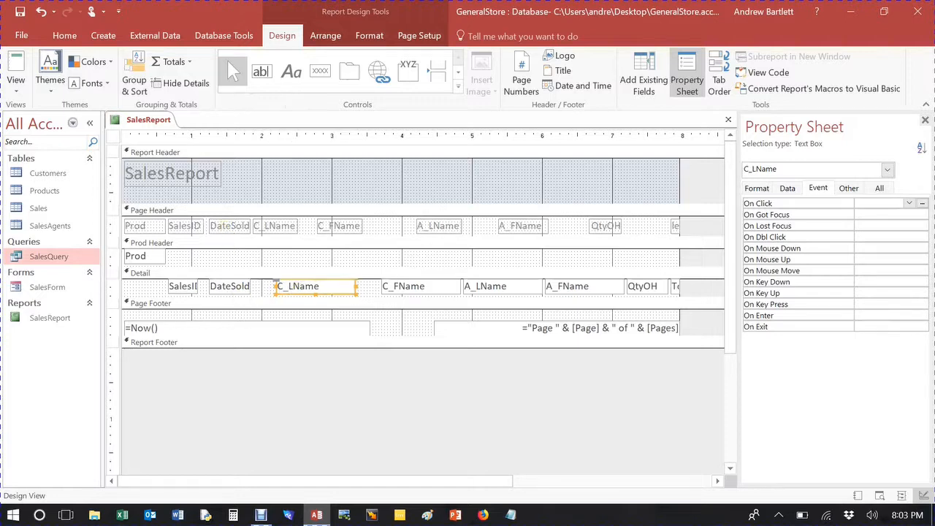
click(247, 287)
drag(252, 287, 271, 290)
Step: Move the C_LName and C_FName labels in the Page Header right to line up with their text boxes
click(265, 224)
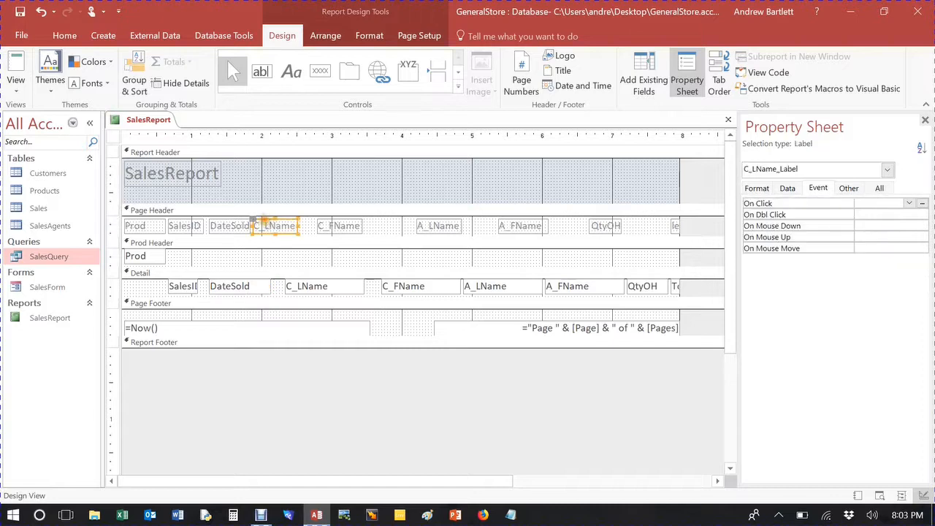
drag(265, 226, 297, 226)
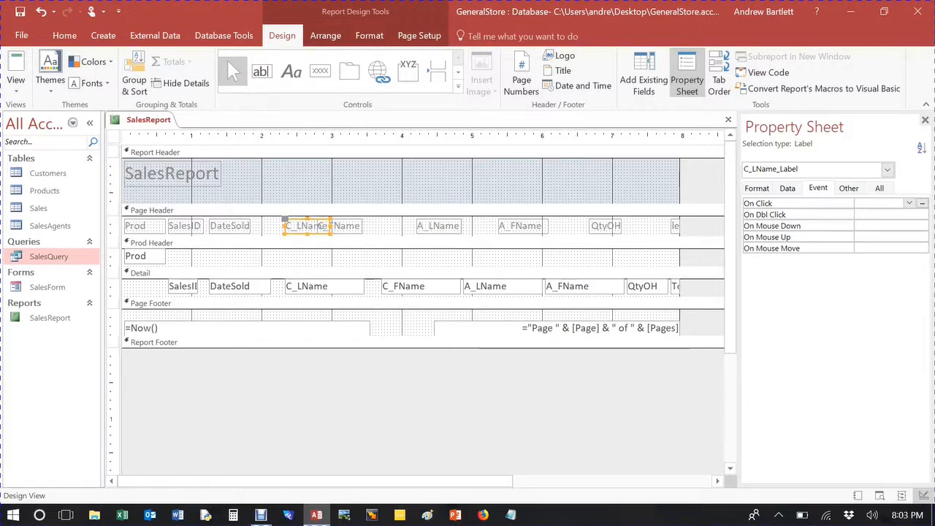
click(345, 229)
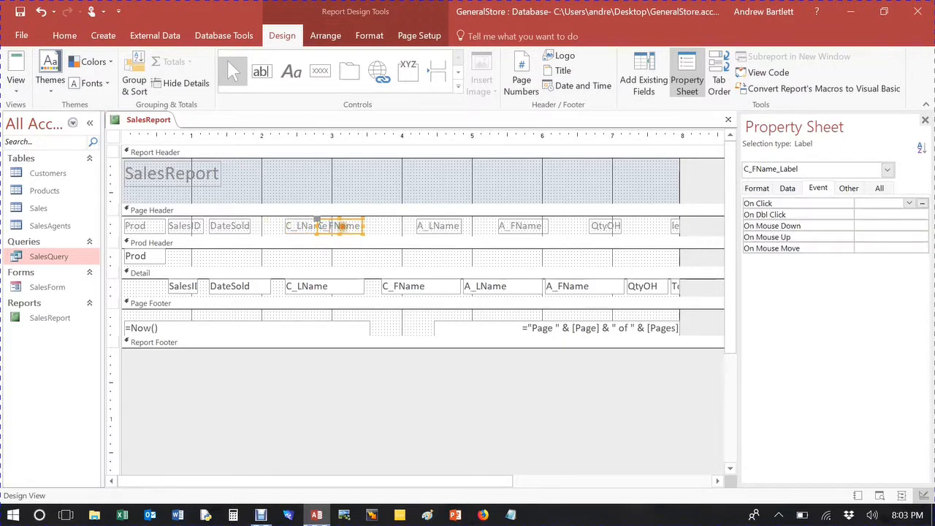
drag(345, 230, 372, 230)
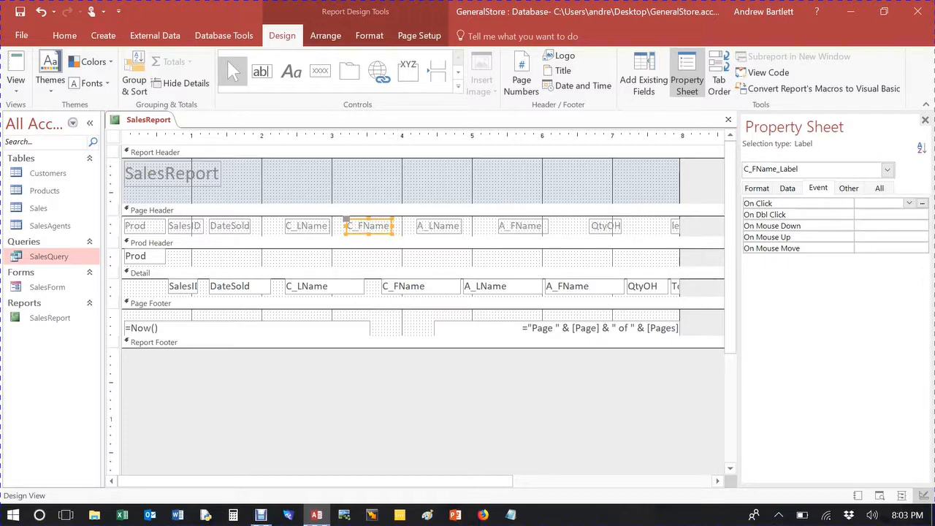
Step: Narrow the C_LName text box and nudge the C_FName label slightly right
click(356, 284)
drag(364, 287, 344, 287)
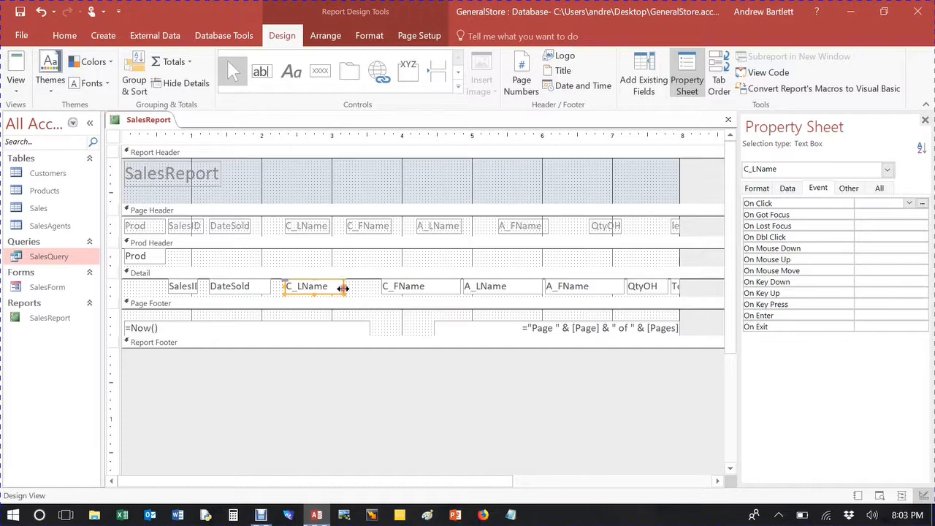
click(369, 227)
key(Right)
key(Right)
key(Right)
key(Right)
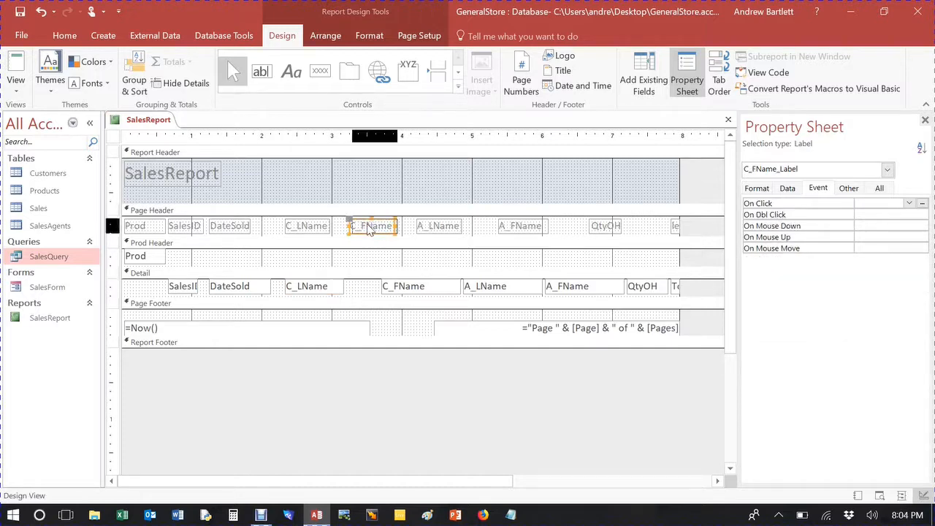
Step: Nudge the C_FName text box left to sit beside the C_LName text box
click(386, 286)
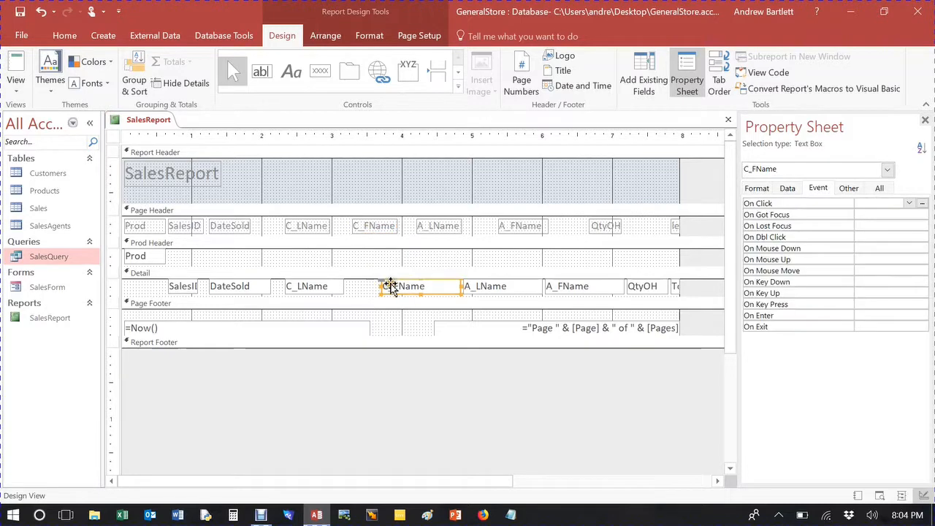
key(Left)
key(Left)
key(Left)
key(Left)
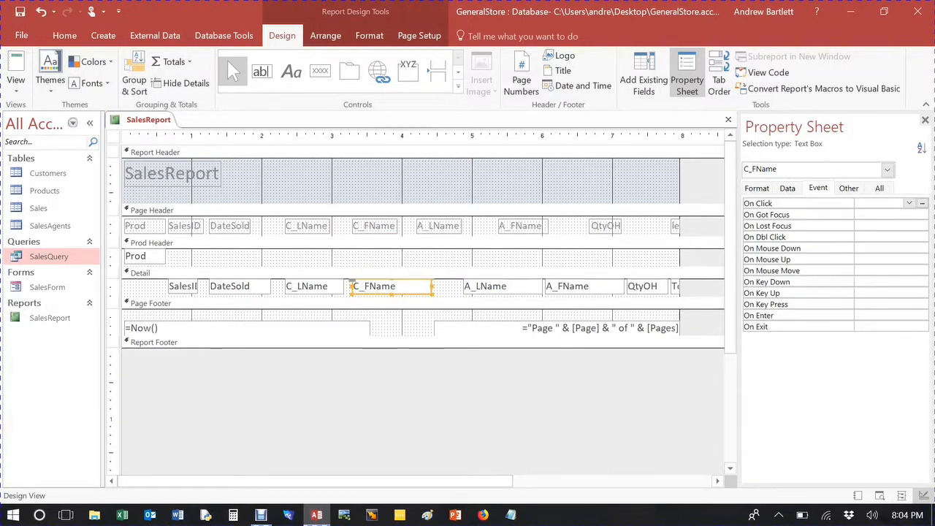
click(433, 286)
click(429, 287)
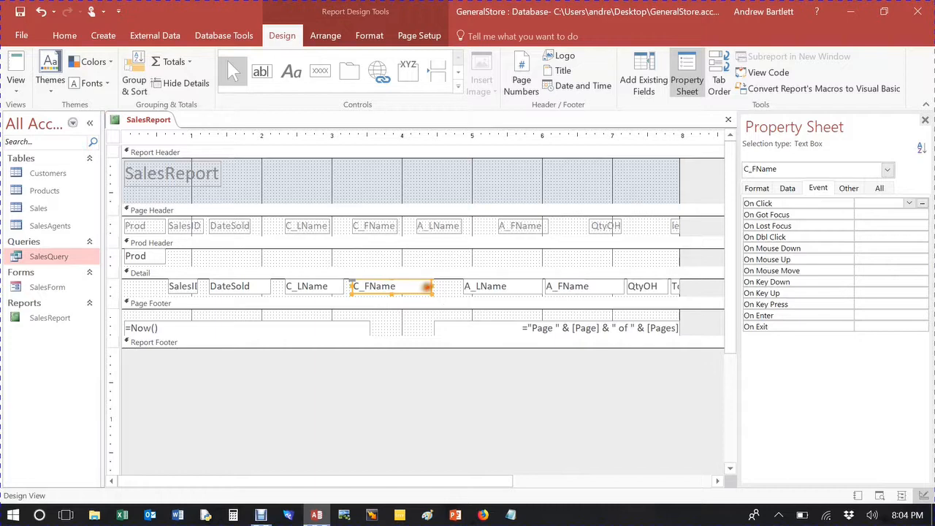
Step: Align the A_LName label and text box by moving the label right and the text box left
click(428, 225)
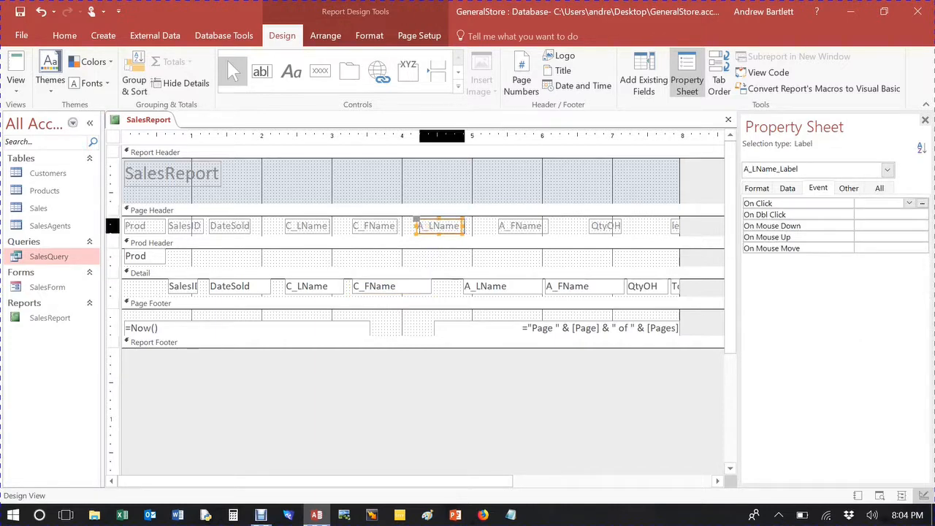
drag(428, 225, 436, 226)
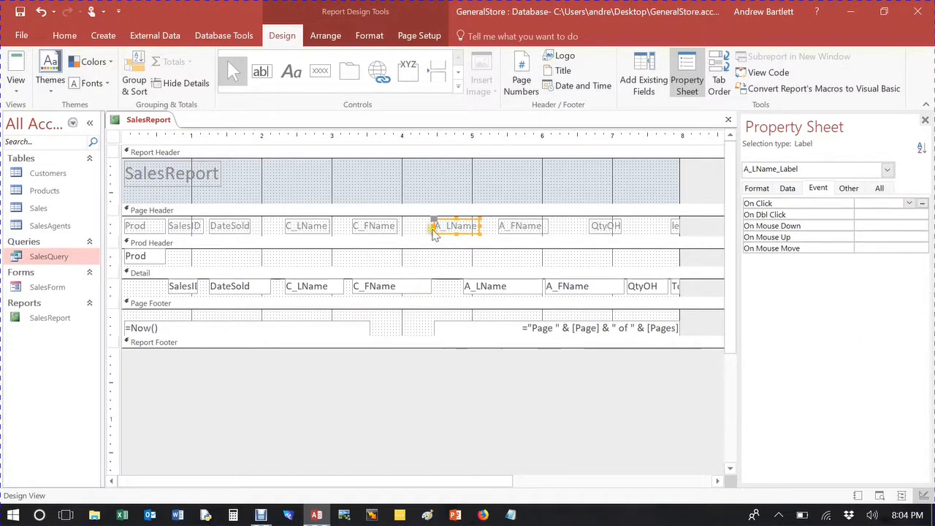
click(465, 286)
drag(465, 285, 435, 286)
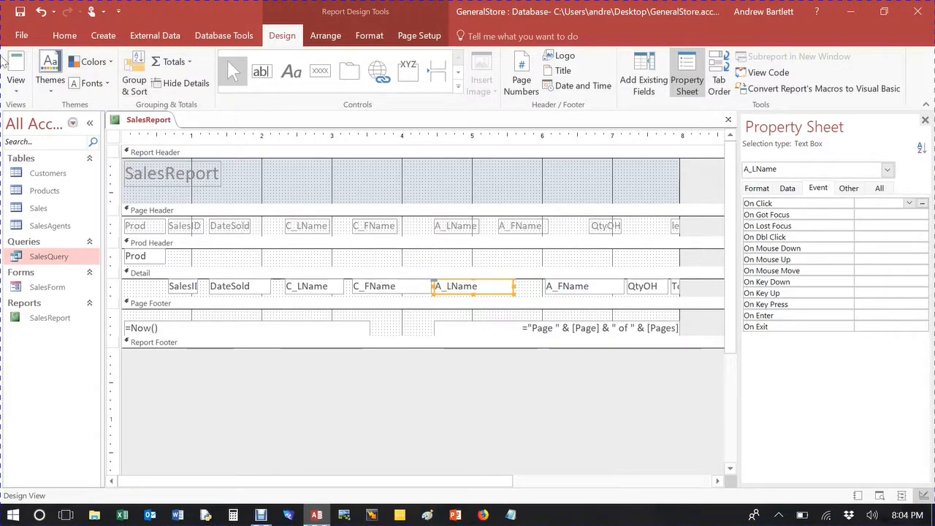
Step: Move the A_FName label in the Page Header slightly right
click(16, 86)
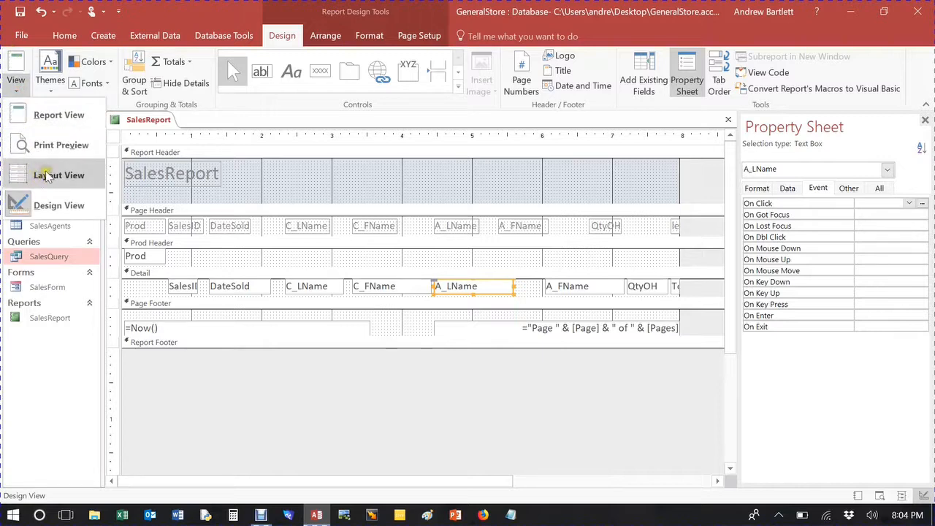
click(299, 176)
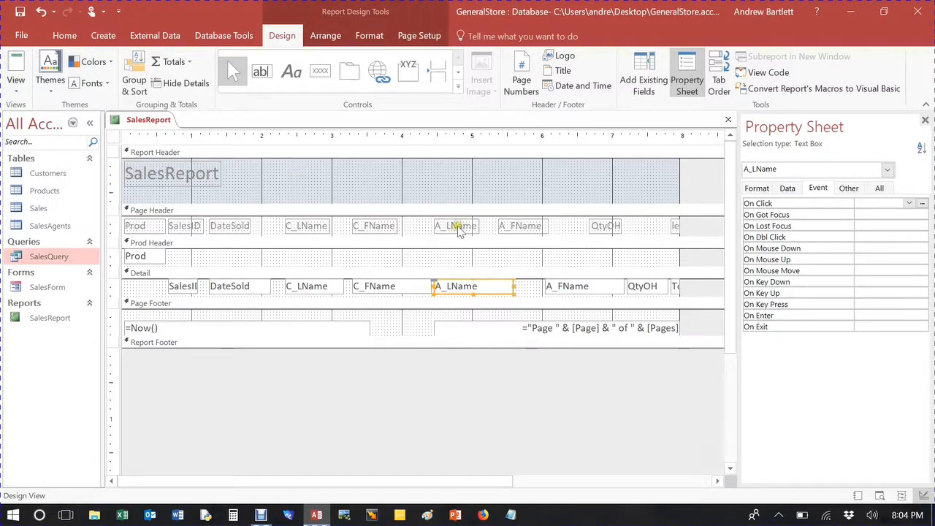
click(519, 233)
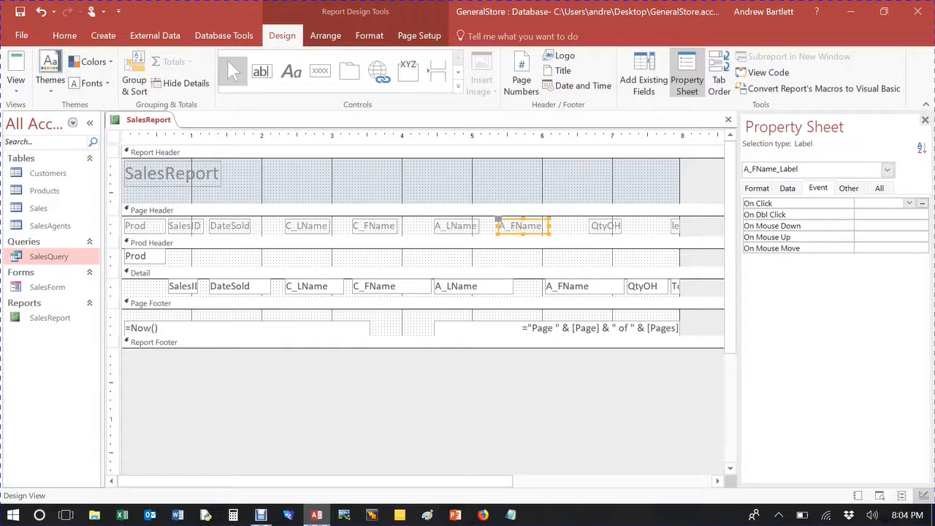
drag(520, 231, 540, 231)
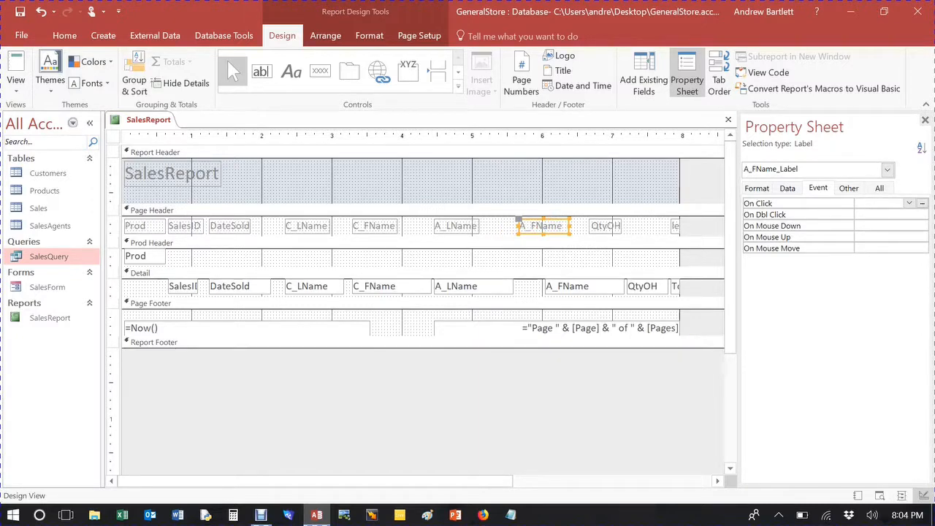
Step: Nudge the A_FName text box left and the QtyOH label right
click(582, 293)
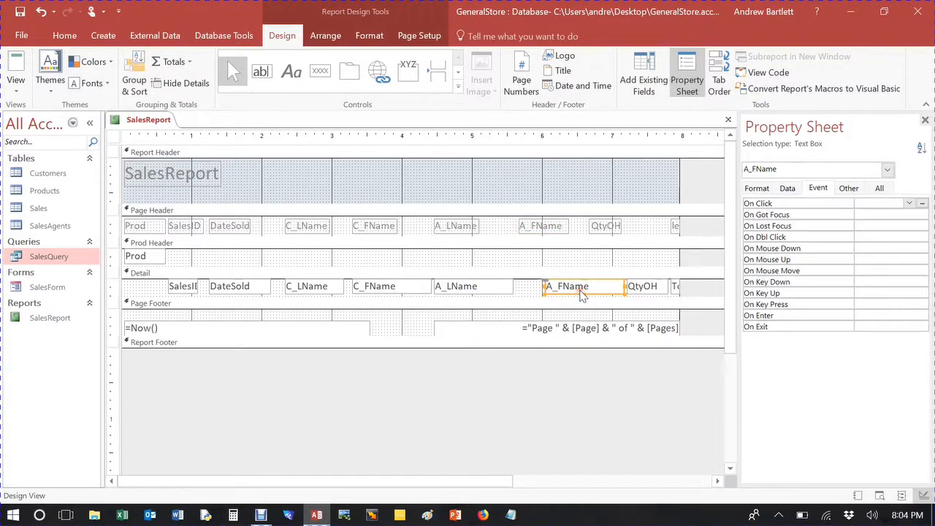
key(Left)
key(Left)
key(Left)
key(Left)
key(Left)
key(Left)
key(Left)
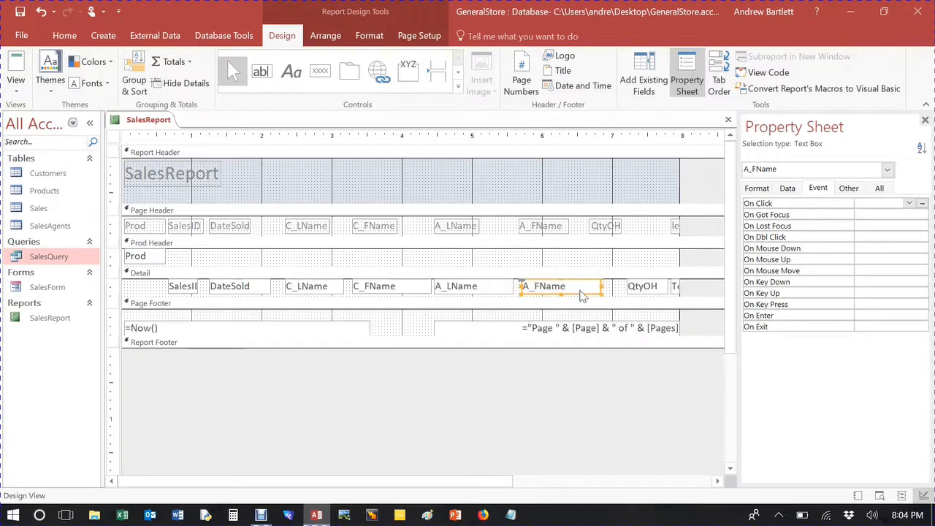
click(607, 226)
key(Right)
key(Right)
key(Right)
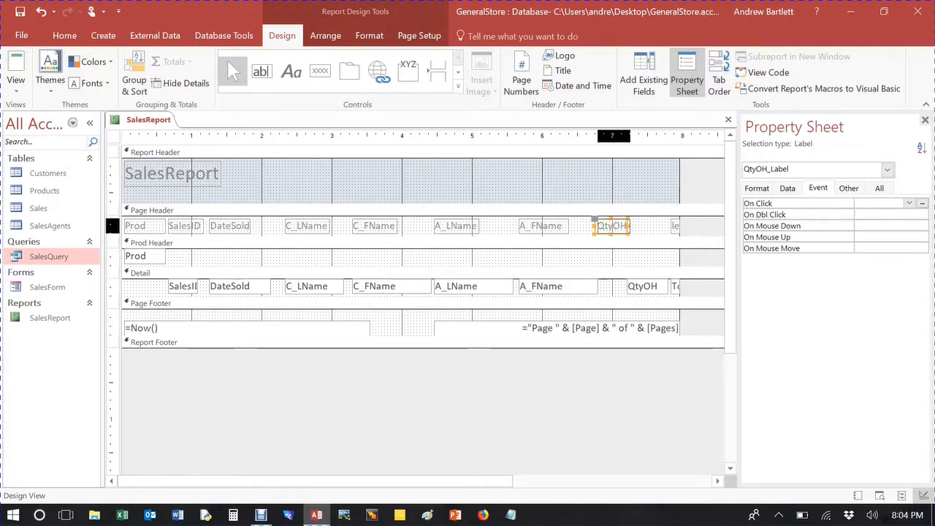
Step: Nudge the QtyOH text box left under its label
click(643, 288)
key(Left)
key(Left)
key(Left)
key(Left)
key(Left)
key(Left)
key(Left)
key(Left)
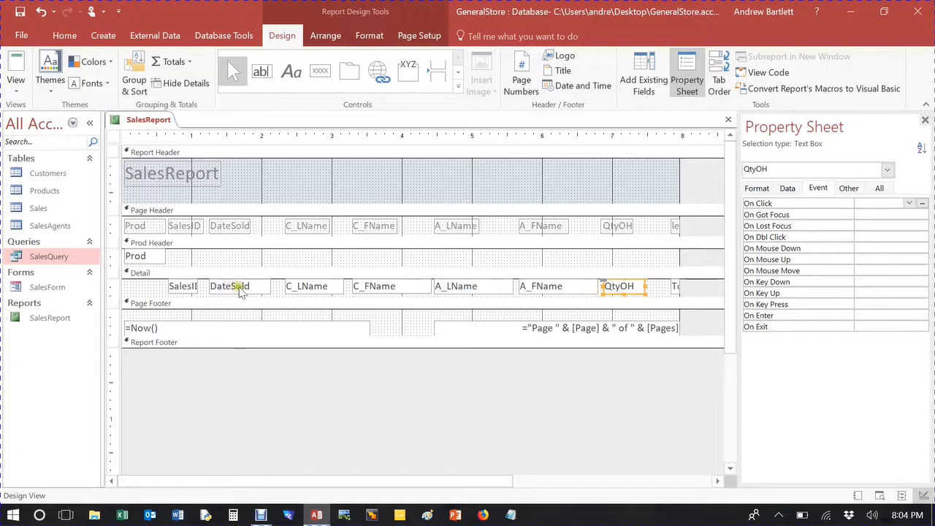
Step: Select the C_LName and C_FName text boxes together and nudge them left
click(302, 289)
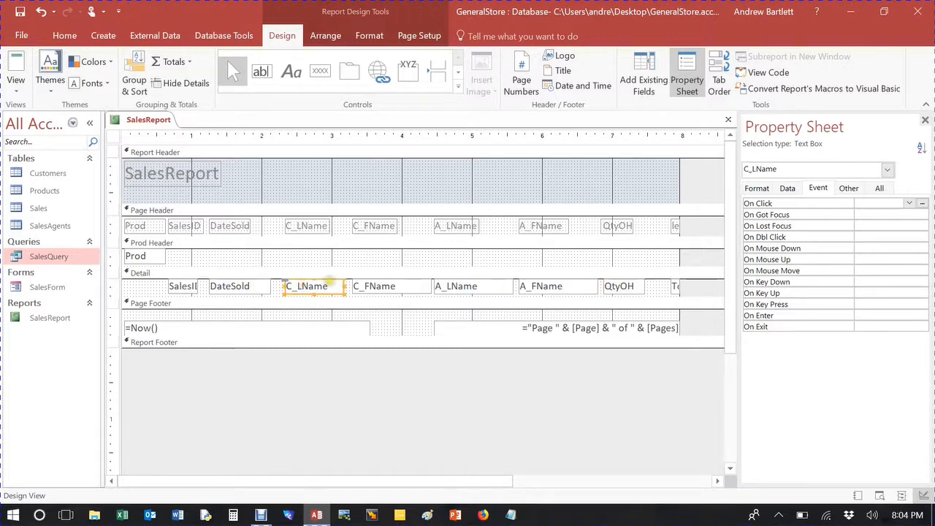
shift+click(394, 293)
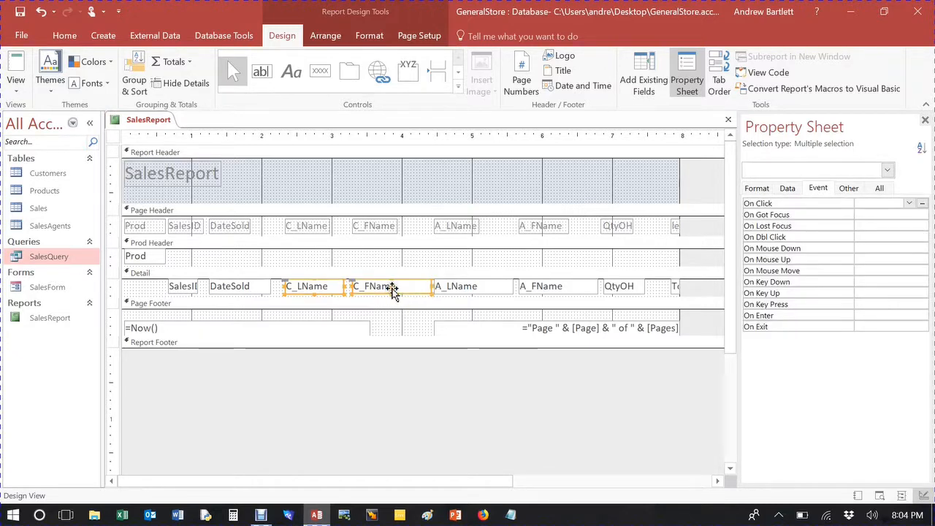
key(Left)
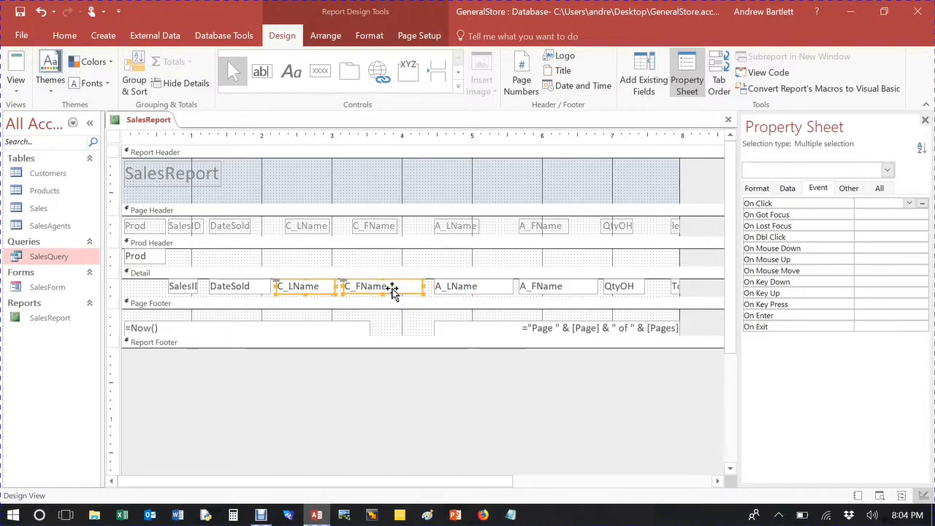
key(Left)
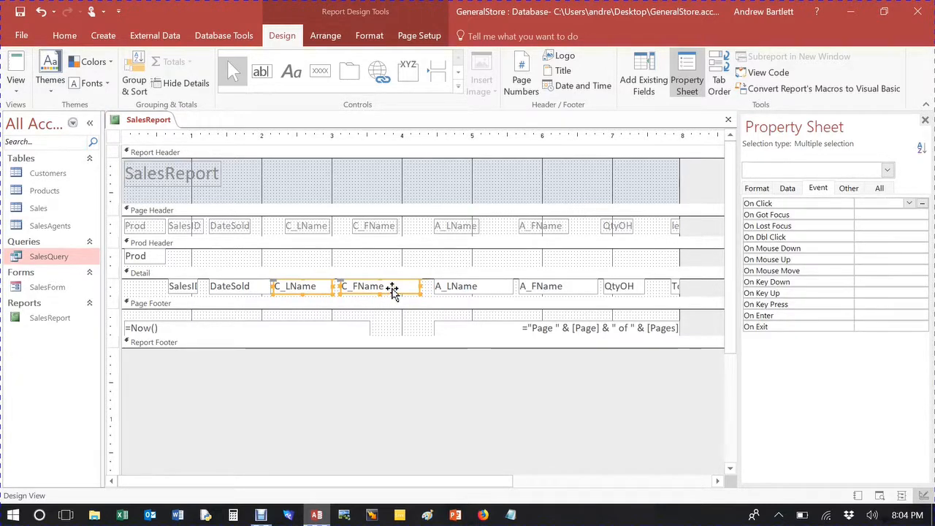
Step: Nudge the A_LName and A_FName text boxes left
click(480, 292)
key(Left)
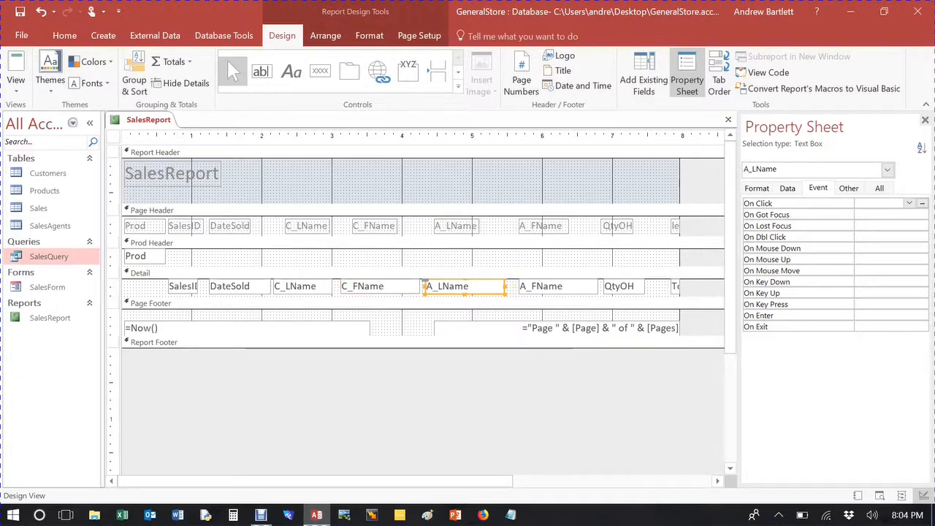
click(523, 290)
key(Left)
key(Left)
key(Left)
Step: Nudge the QtyOH text box further left and narrow it slightly
click(627, 289)
key(Left)
key(Left)
key(Left)
key(Left)
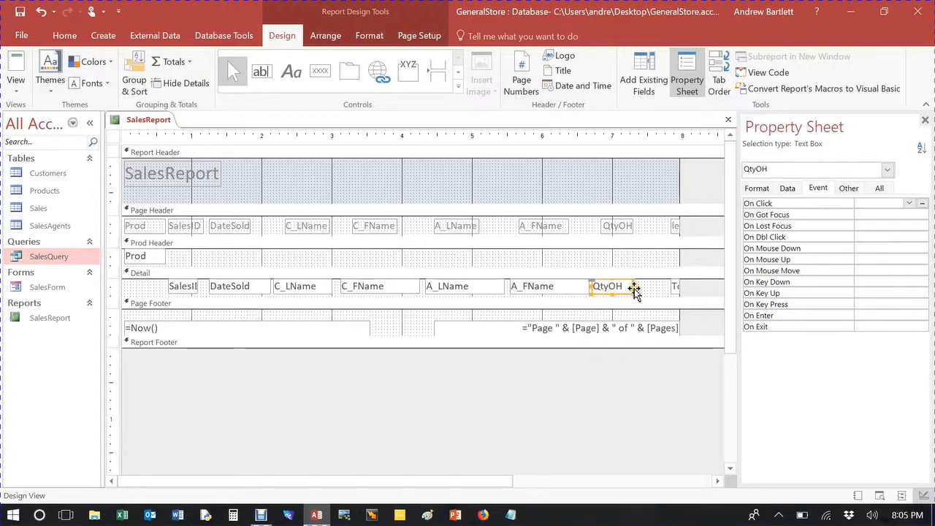
drag(632, 286, 625, 288)
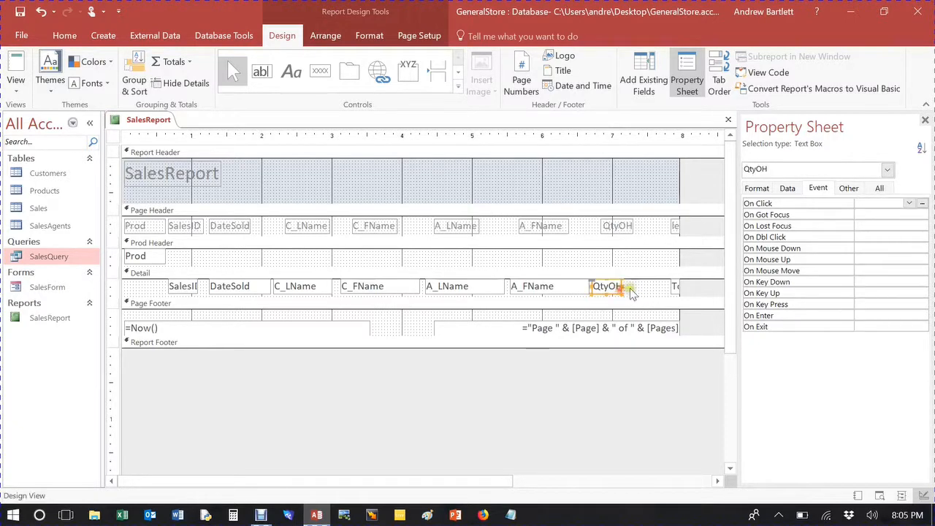
Step: Move the TotalSale text box left beside QtyOH and widen it
shift+click(674, 287)
drag(674, 287, 628, 287)
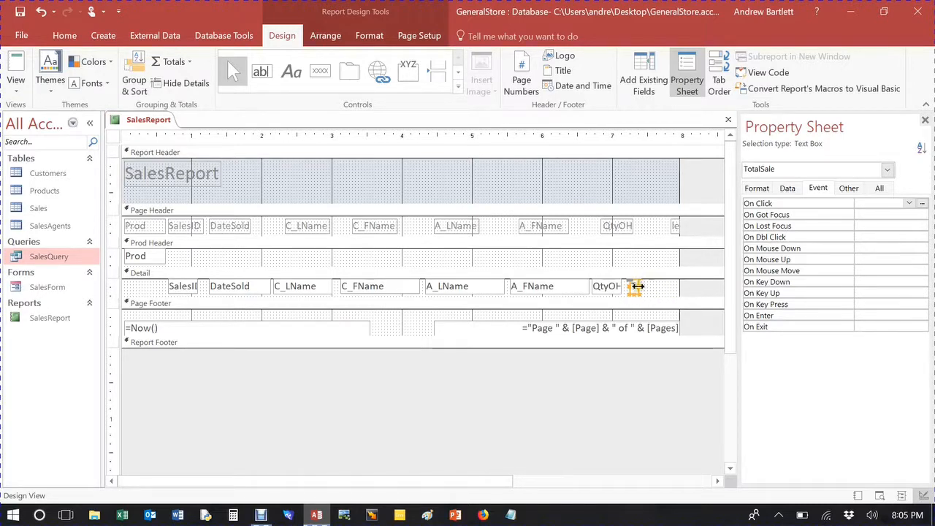
drag(637, 286, 676, 286)
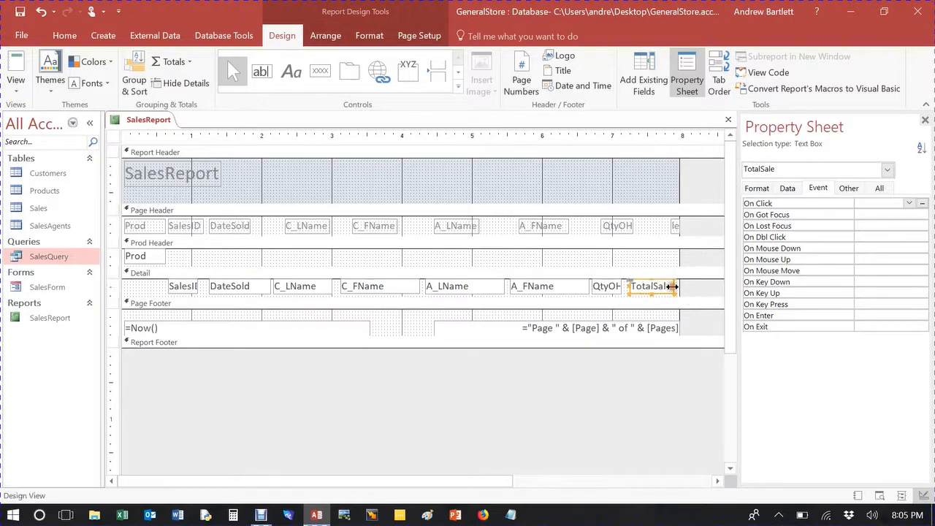
Step: Move the TotalSale label left and size it to fit its text
click(675, 228)
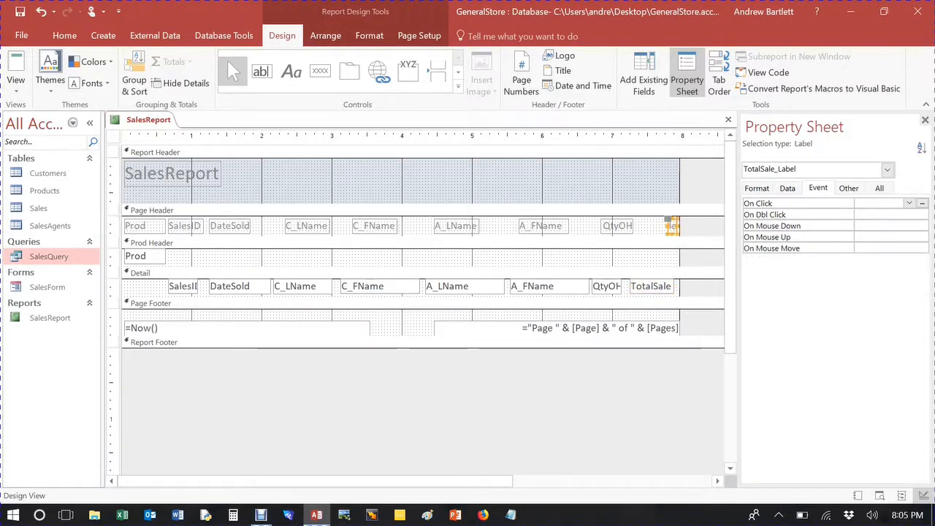
drag(669, 227, 643, 226)
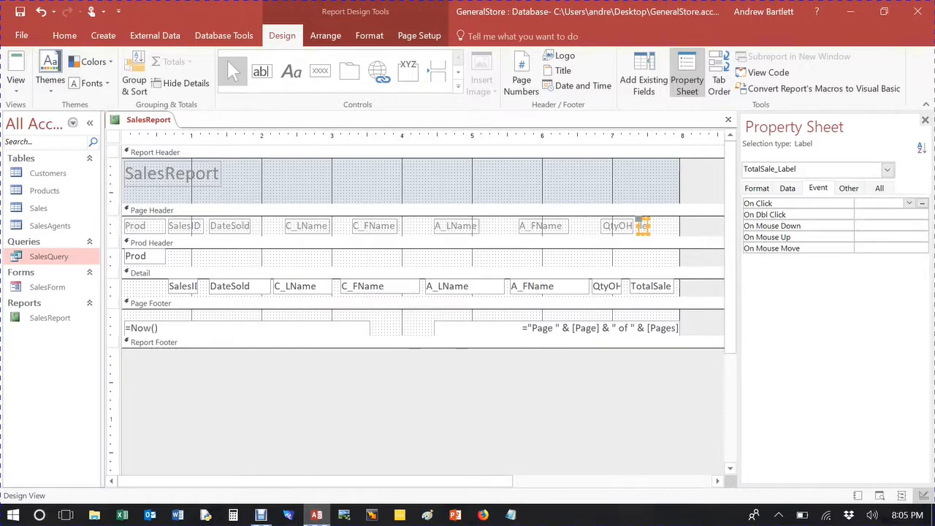
double_click(649, 226)
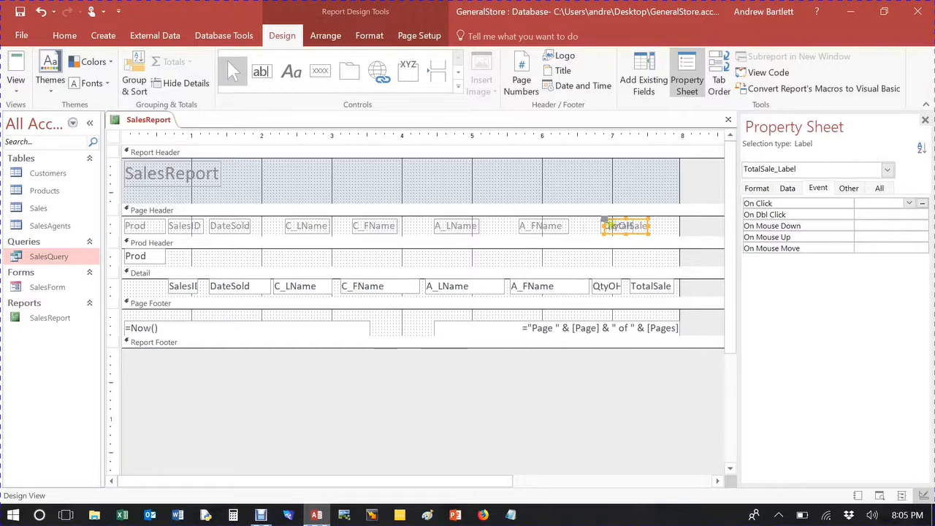
Step: Nudge the QtyOH and TotalSale labels in the page header left to line up with their text boxes
key(Right)
key(Right)
key(Right)
key(Right)
key(Right)
key(Right)
key(Right)
key(Right)
key(Right)
key(Right)
key(Right)
key(Right)
key(Right)
key(Right)
key(Left)
key(Left)
click(618, 222)
key(Left)
key(Left)
key(Left)
key(Left)
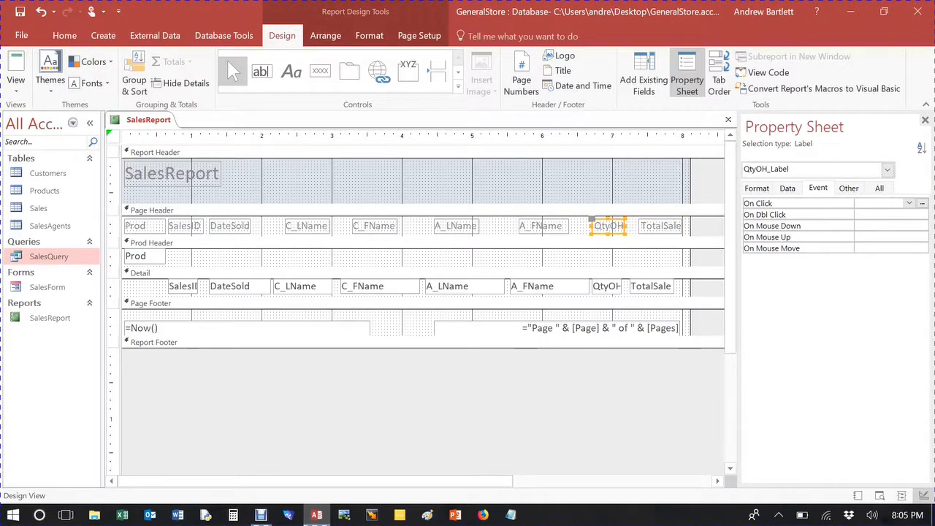
click(653, 225)
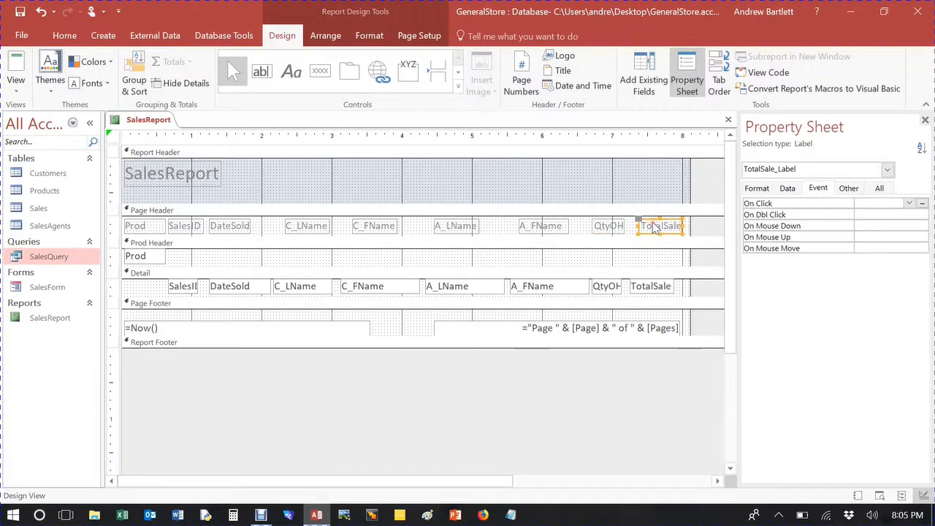
key(Left)
key(Left)
key(Left)
key(Left)
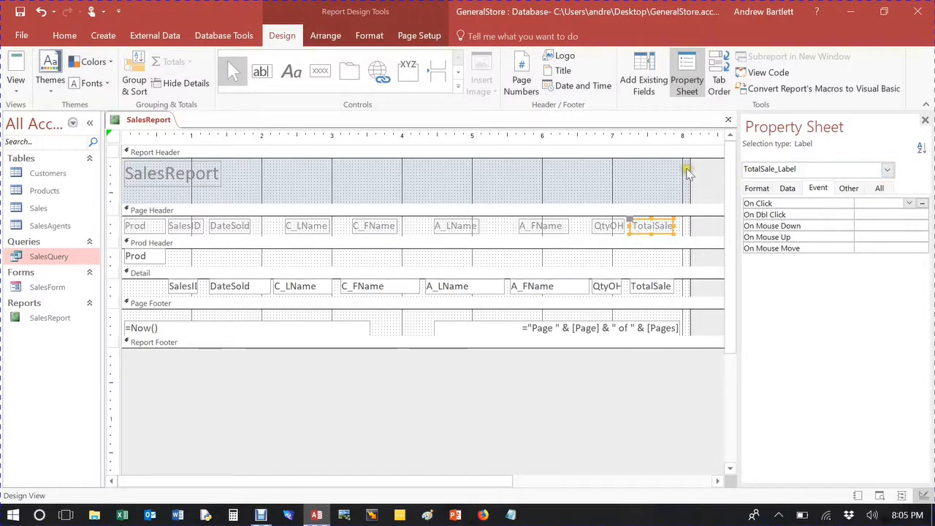
Step: Fix the report width error by removing the extra report space
click(113, 136)
click(121, 155)
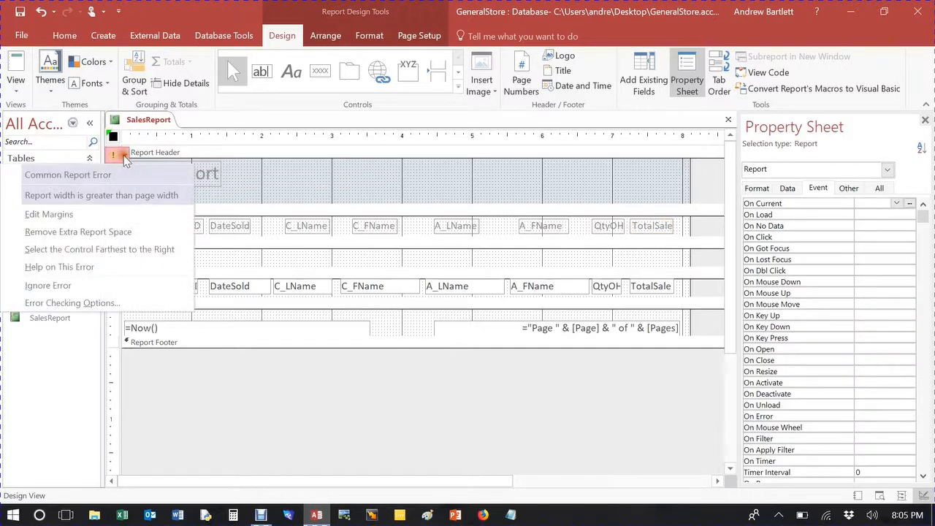
click(86, 231)
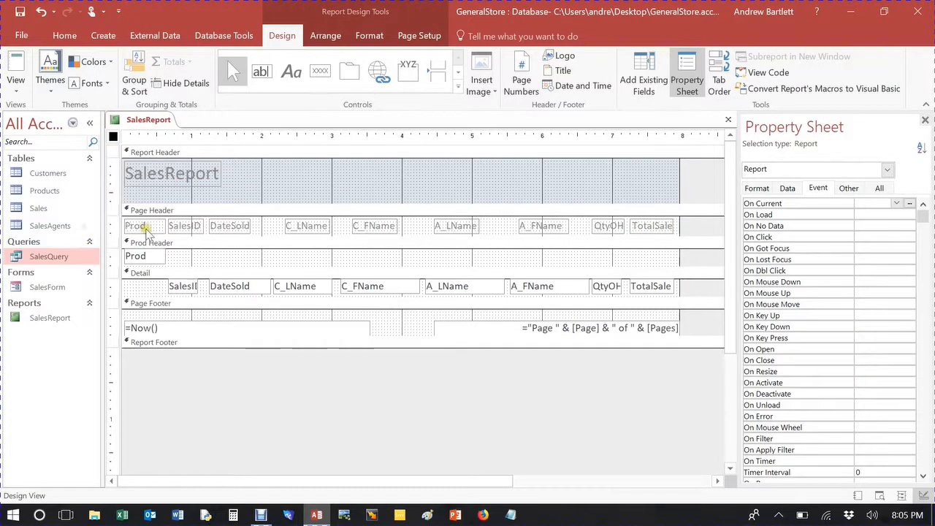
Step: Nudge the page-number expression box in the page footer slightly left
click(559, 331)
key(Left)
key(Left)
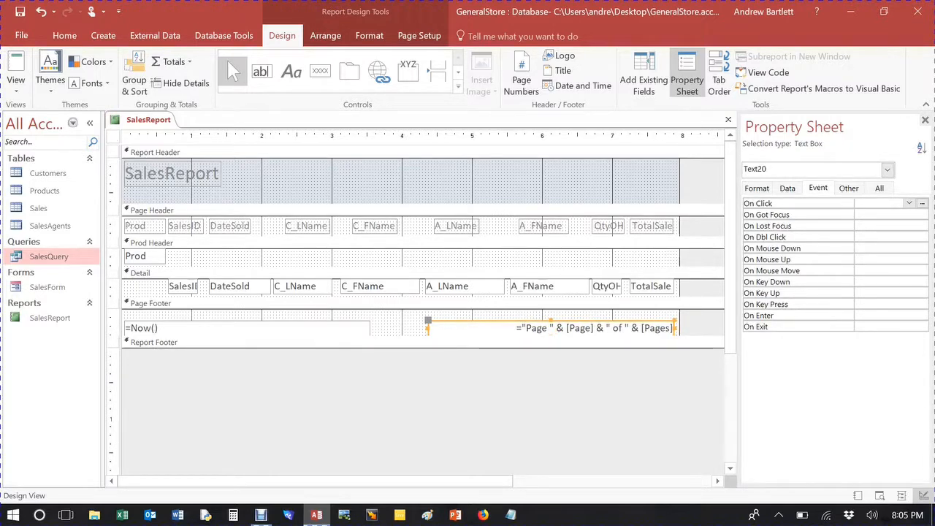
click(519, 179)
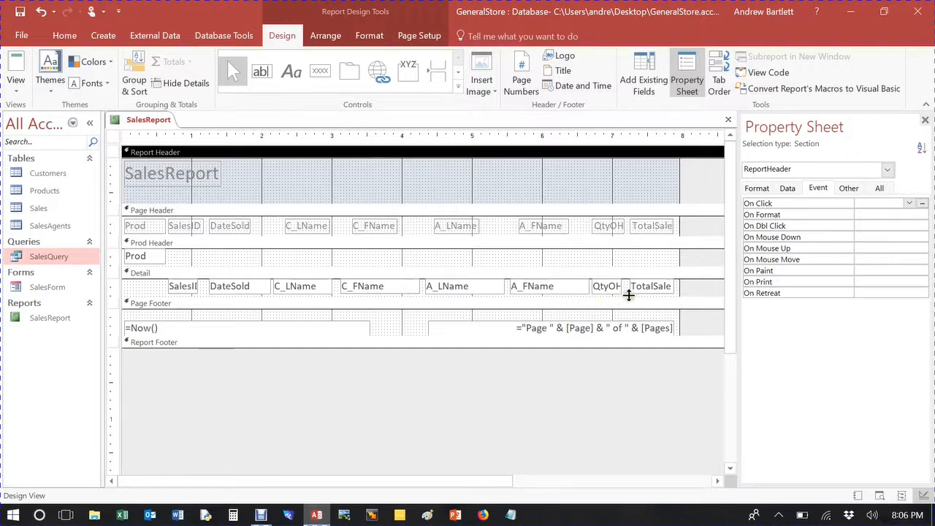
Step: Add a Sum total for the TotalSale field in the Detail section
click(660, 291)
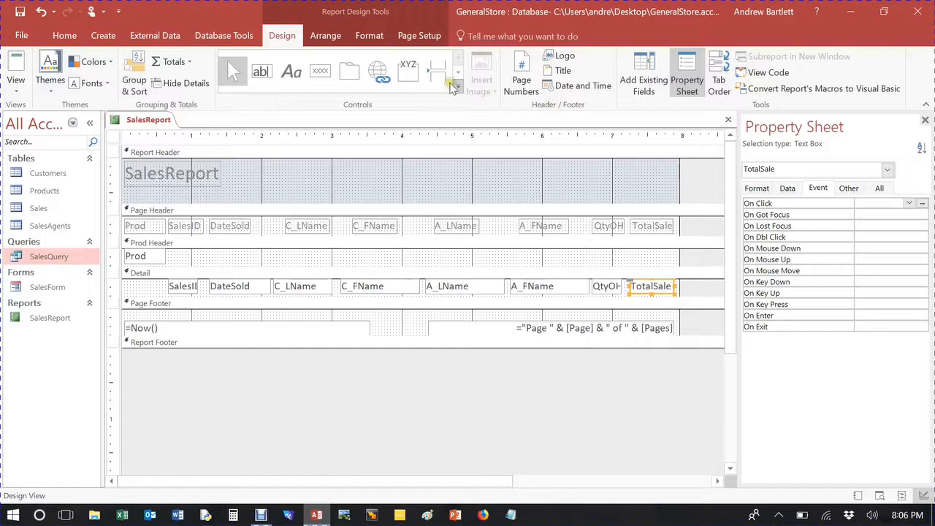
click(188, 63)
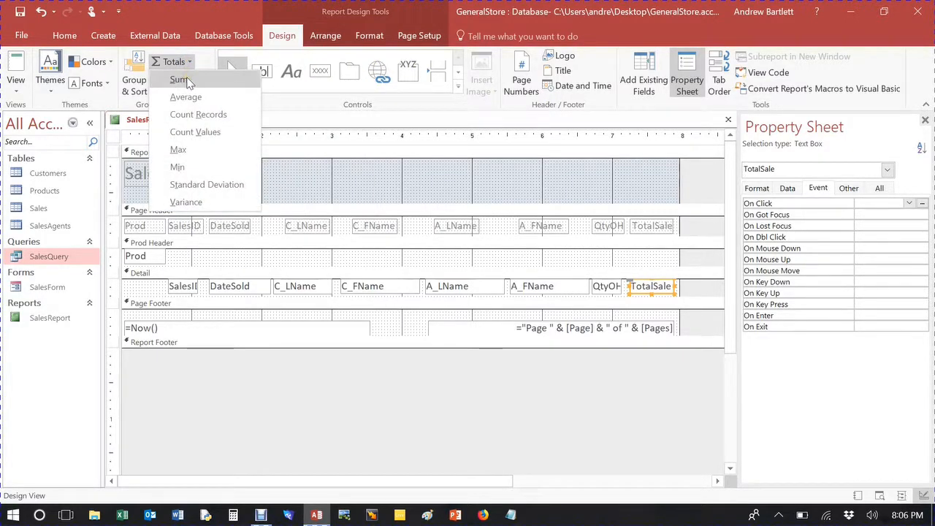
click(187, 81)
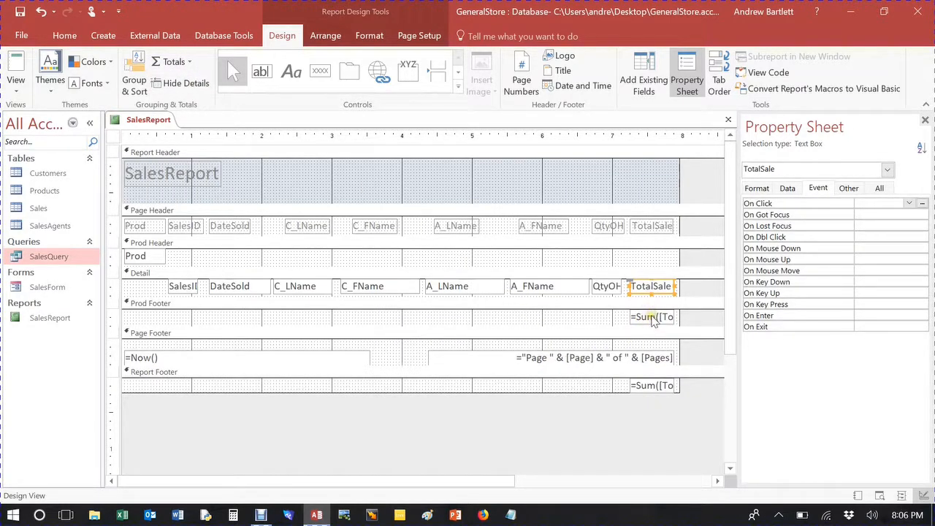
drag(654, 319, 649, 183)
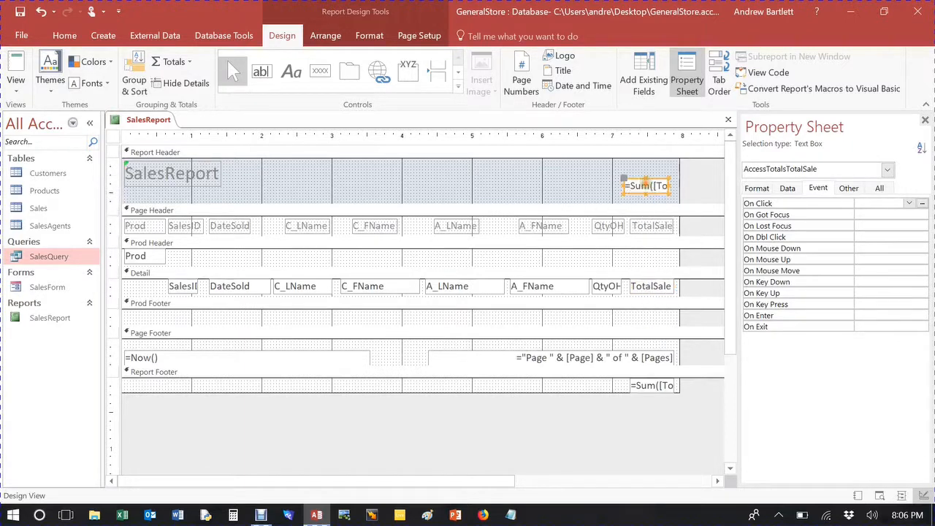
click(618, 186)
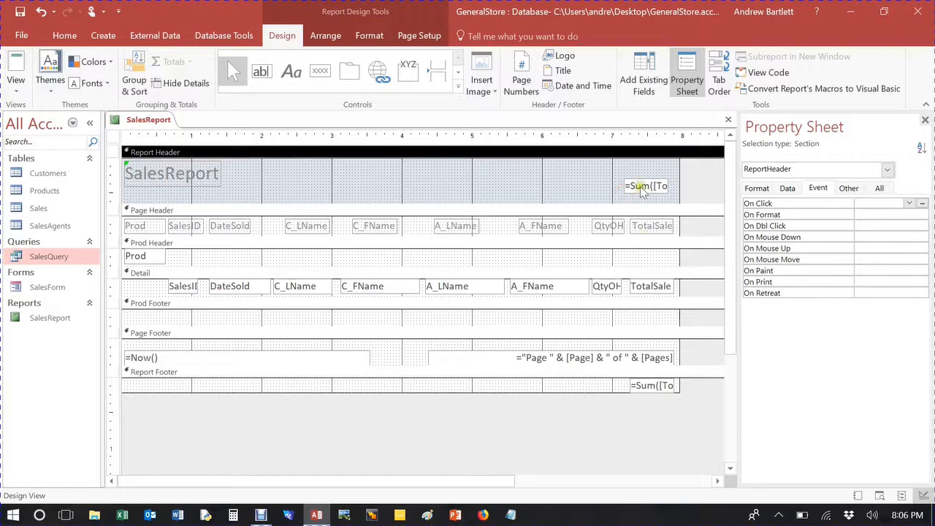
click(641, 188)
drag(632, 183, 645, 315)
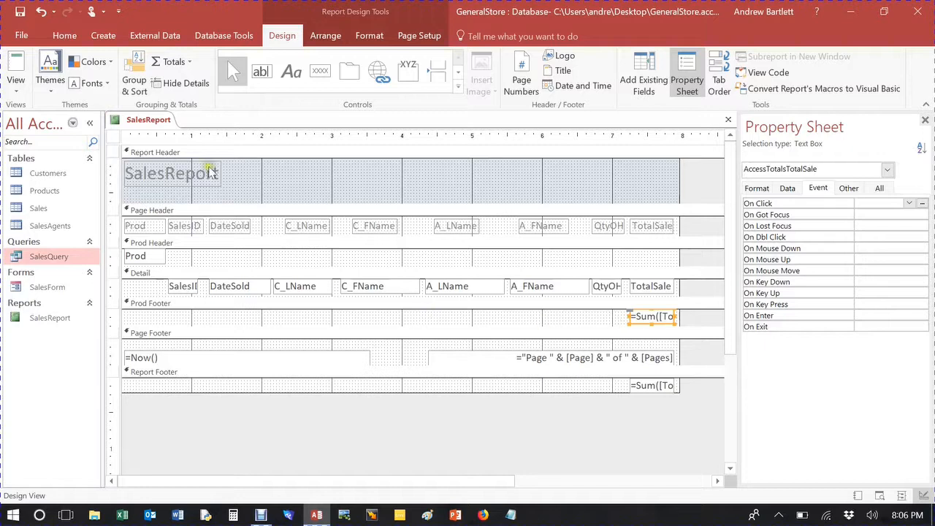
Step: Switch to Report view and scroll through the product groups and their totals
click(12, 66)
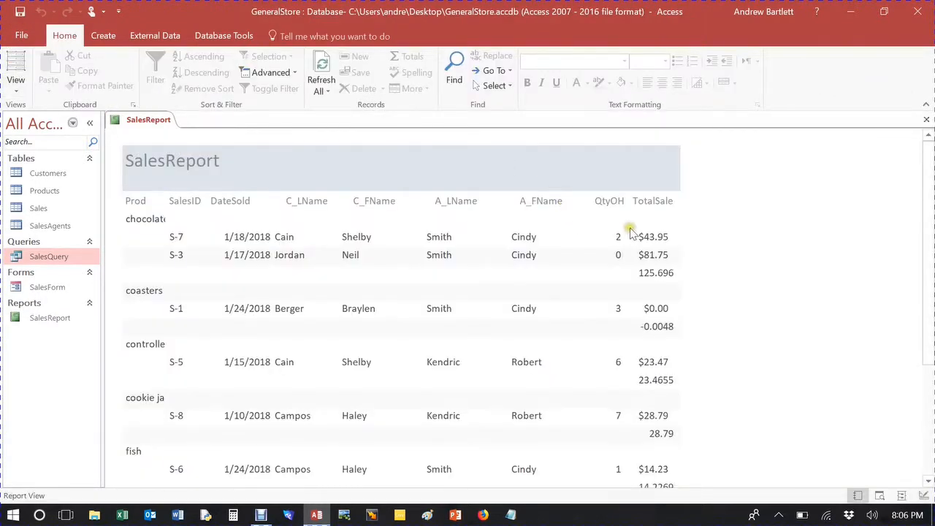
scroll(634, 235, down, 3)
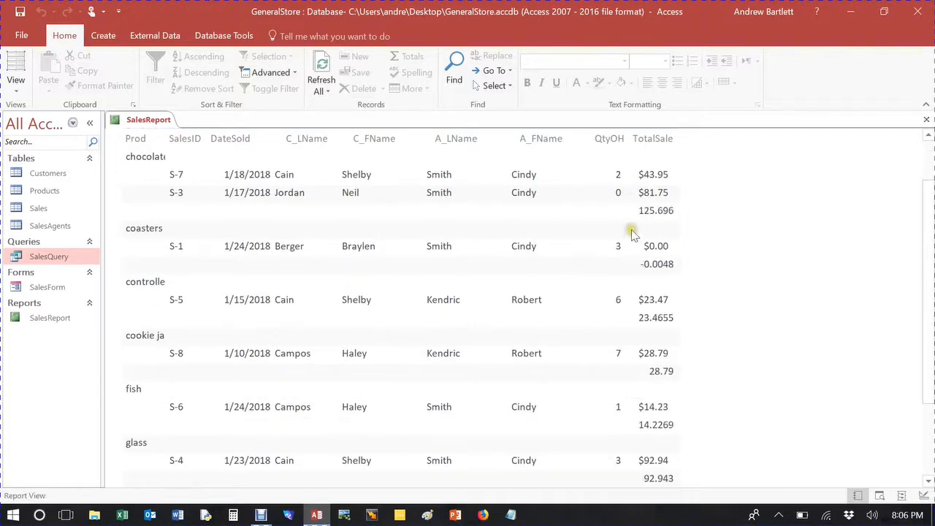
scroll(650, 179, down, 2)
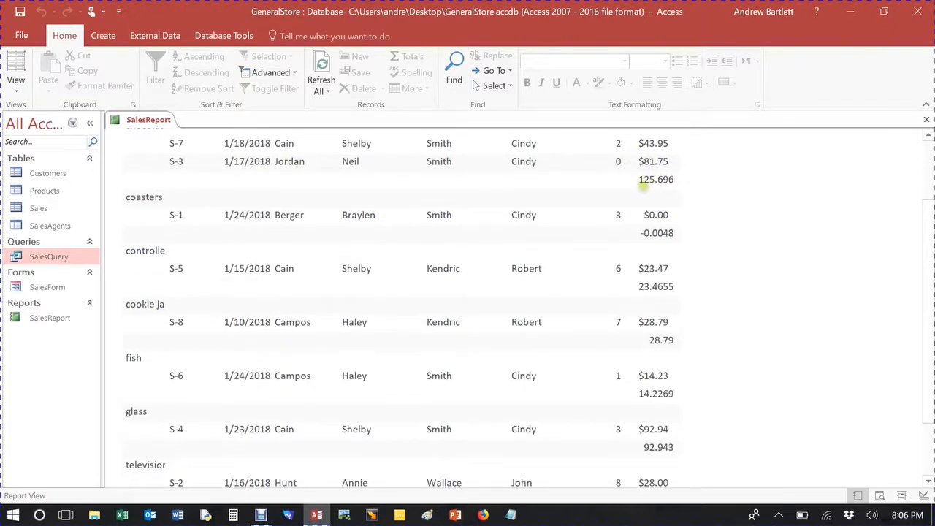
scroll(651, 187, up, 3)
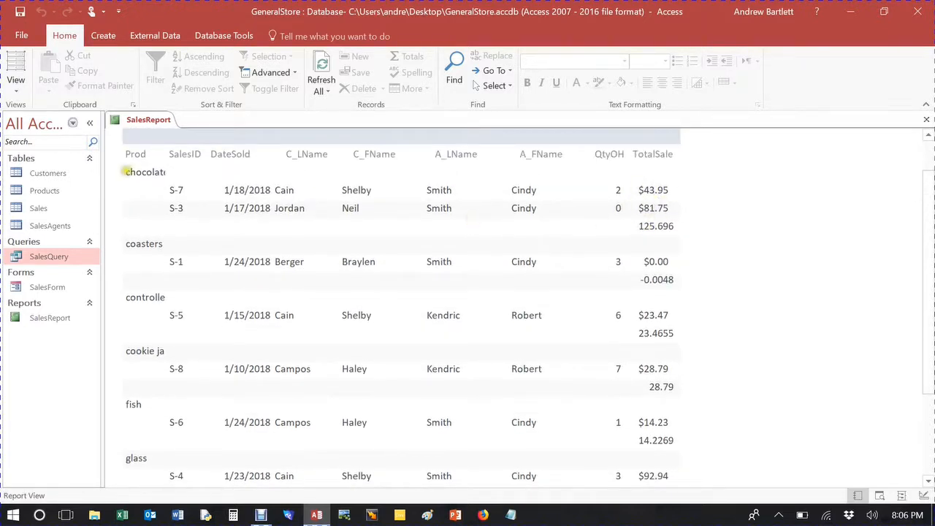
Step: In Layout view, widen the Prod text box so product names fit, then close the property sheet
click(16, 69)
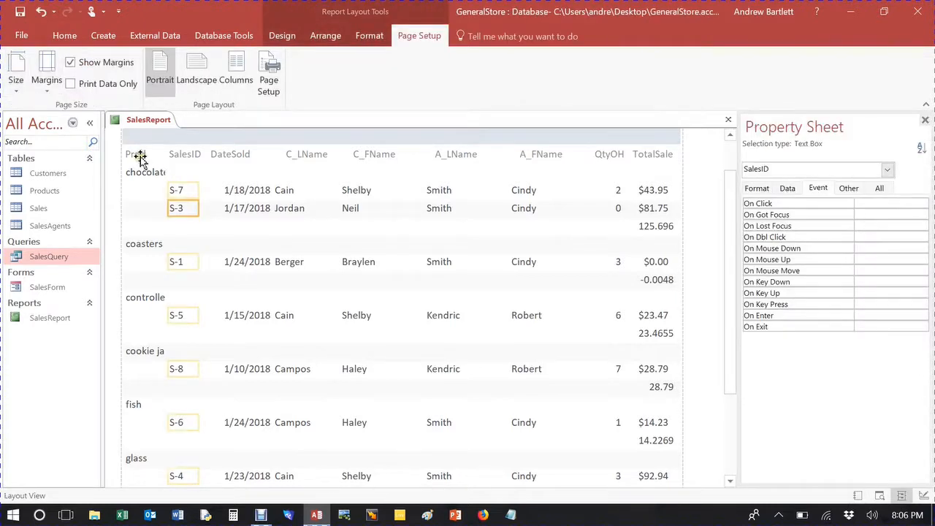
click(161, 174)
drag(167, 172, 169, 172)
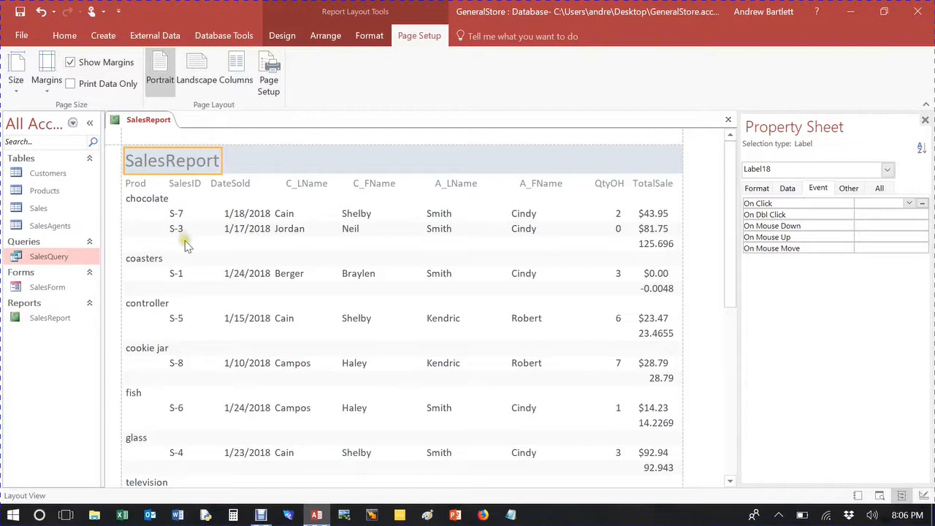
scroll(219, 248, down, 1)
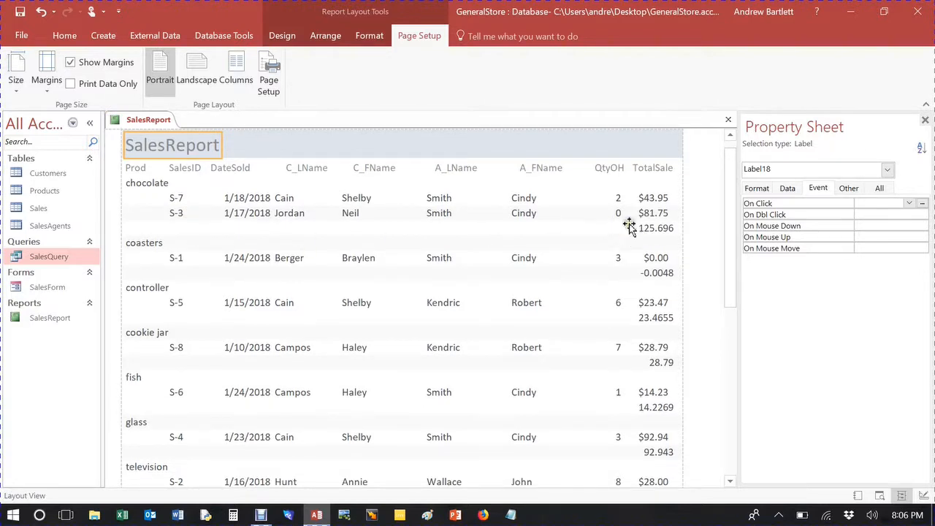
click(926, 120)
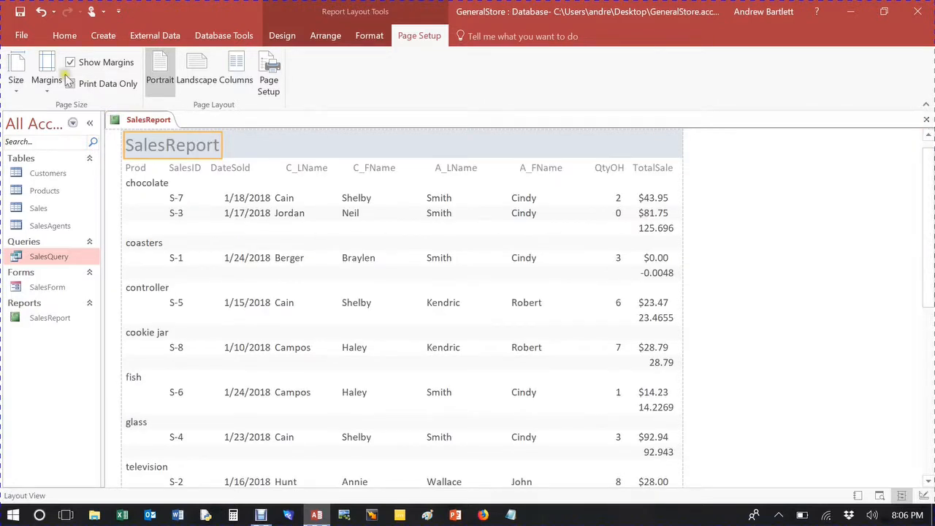
Step: Switch to Report view and scroll through the whole report to review group and grand totals
click(20, 41)
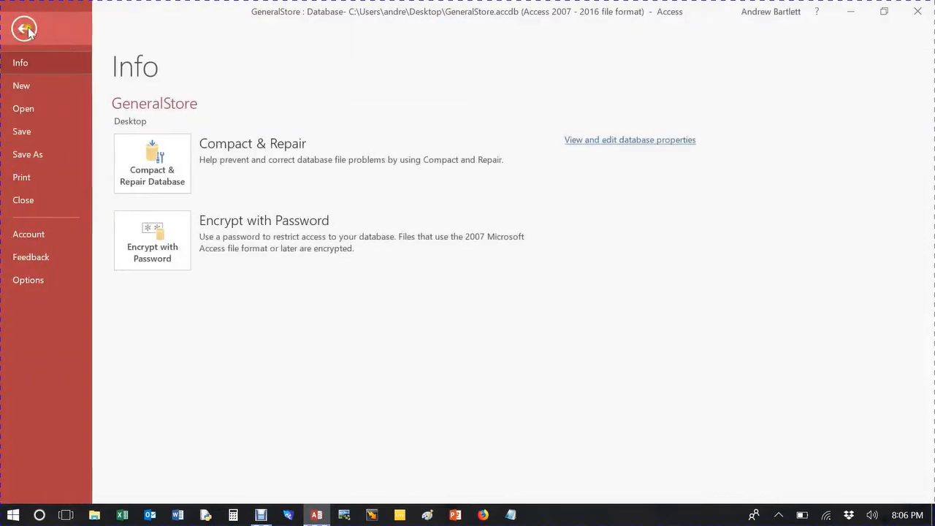
key(Escape)
click(66, 40)
click(17, 67)
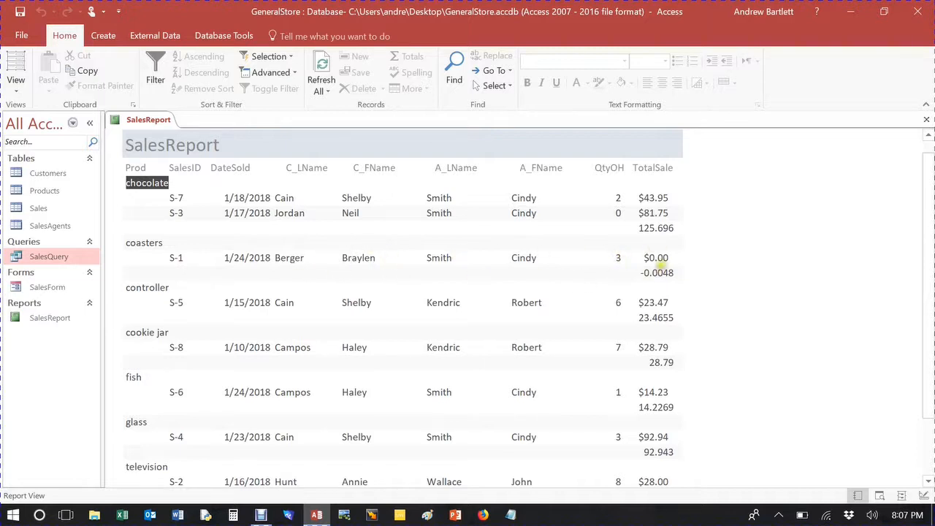
scroll(657, 265, down, 1)
scroll(653, 267, down, 1)
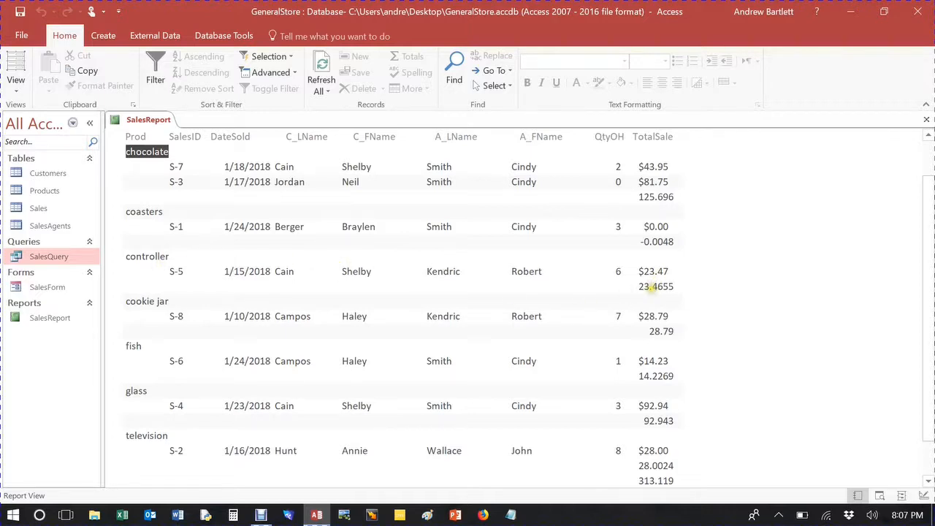
scroll(599, 355, down, 3)
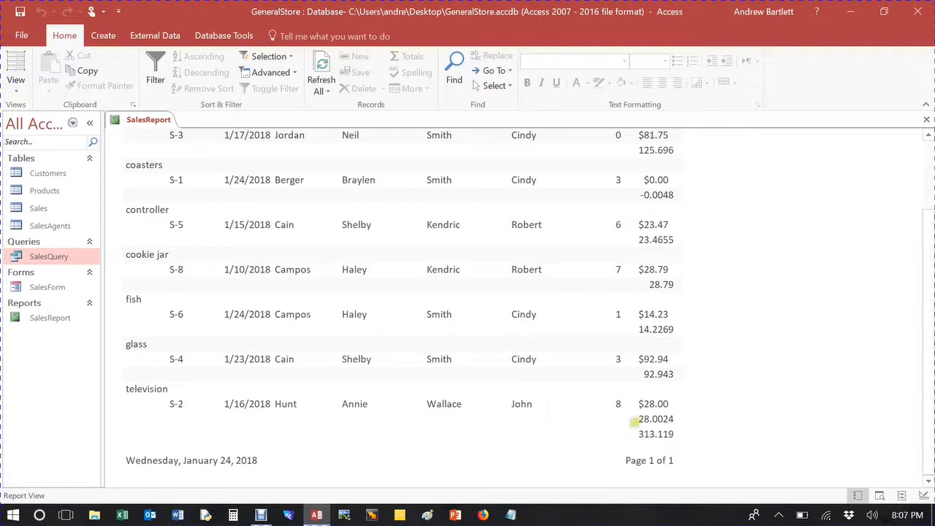
scroll(666, 418, up, 1)
scroll(664, 414, down, 1)
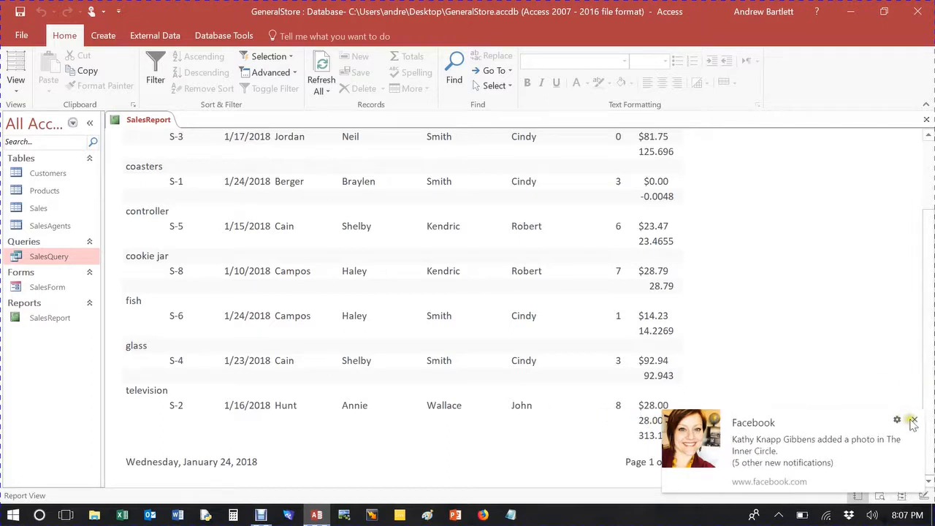
click(913, 421)
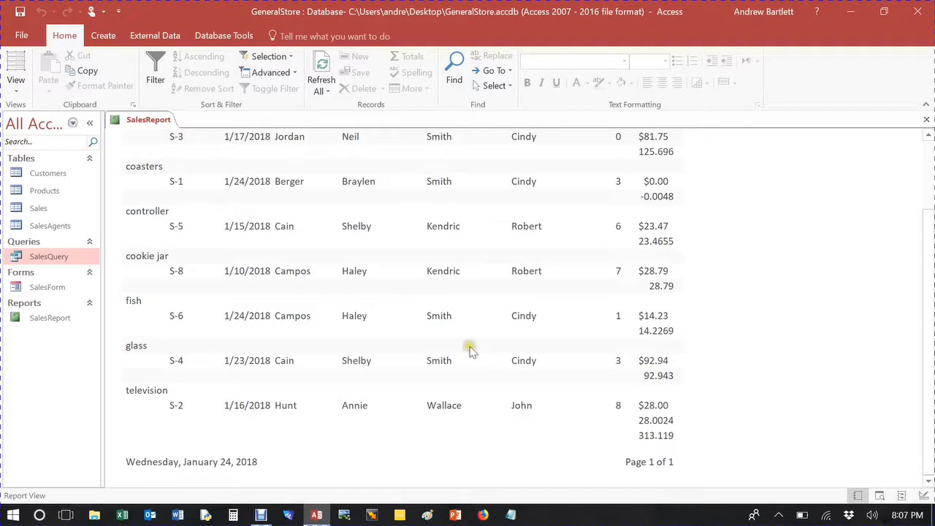
scroll(268, 416, up, 1)
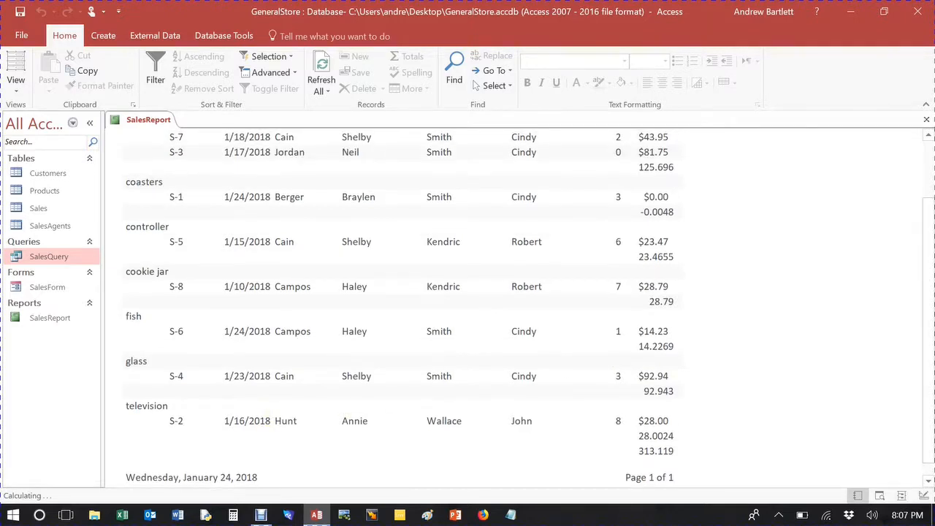
scroll(267, 416, down, 1)
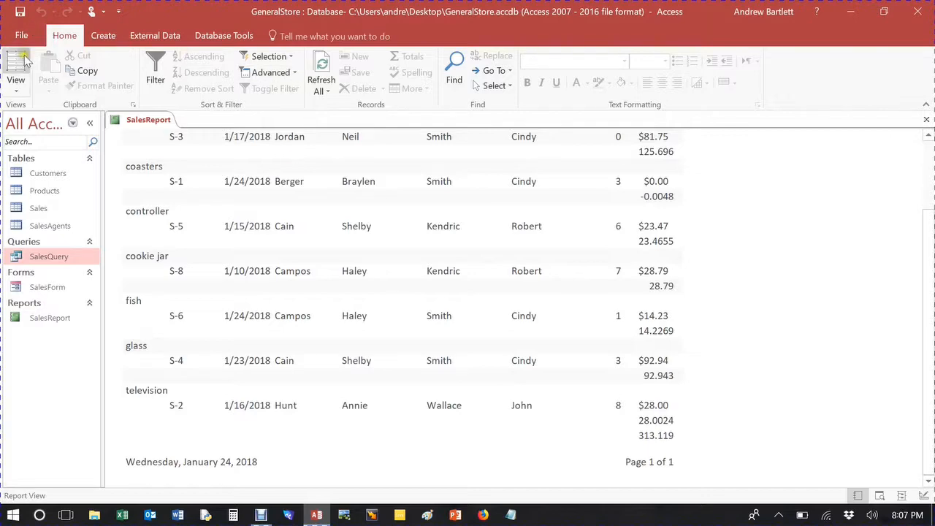
Step: In Design view, move the grand-total Sum box from the report footer into the report header
click(16, 81)
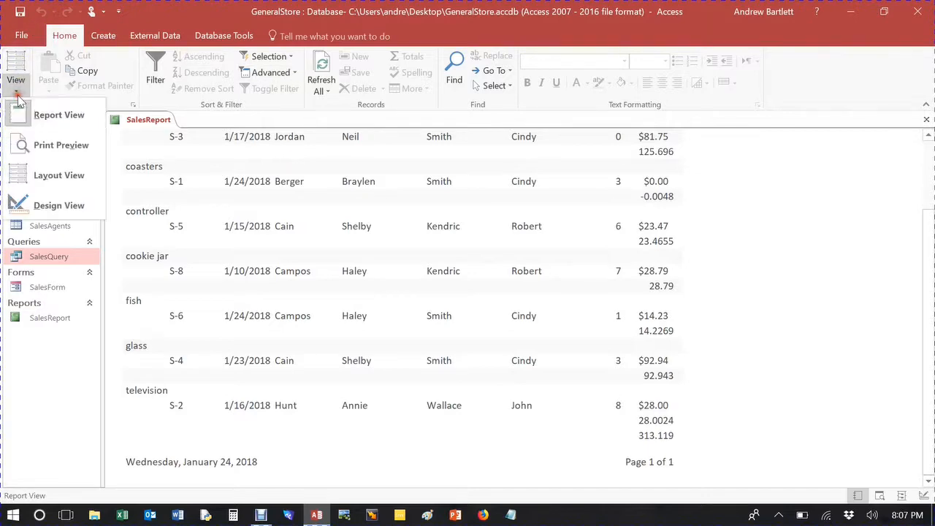
click(55, 204)
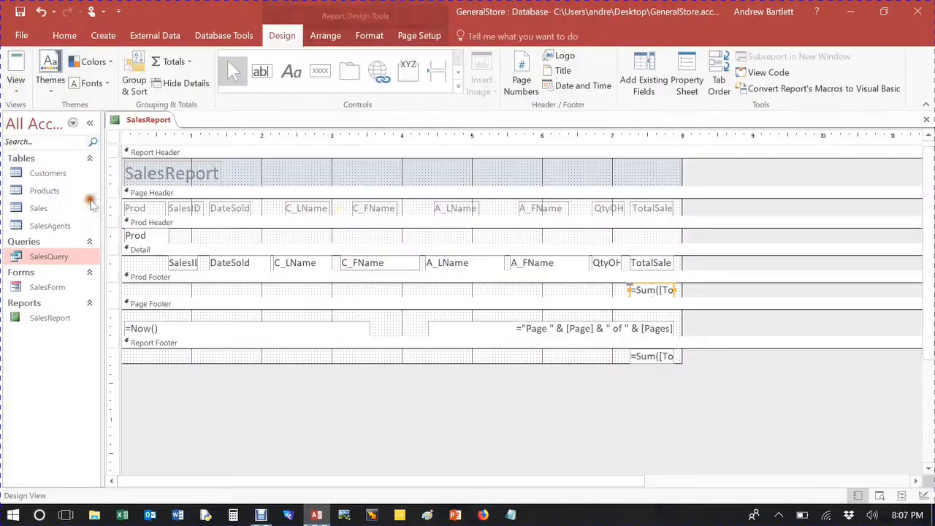
double_click(652, 358)
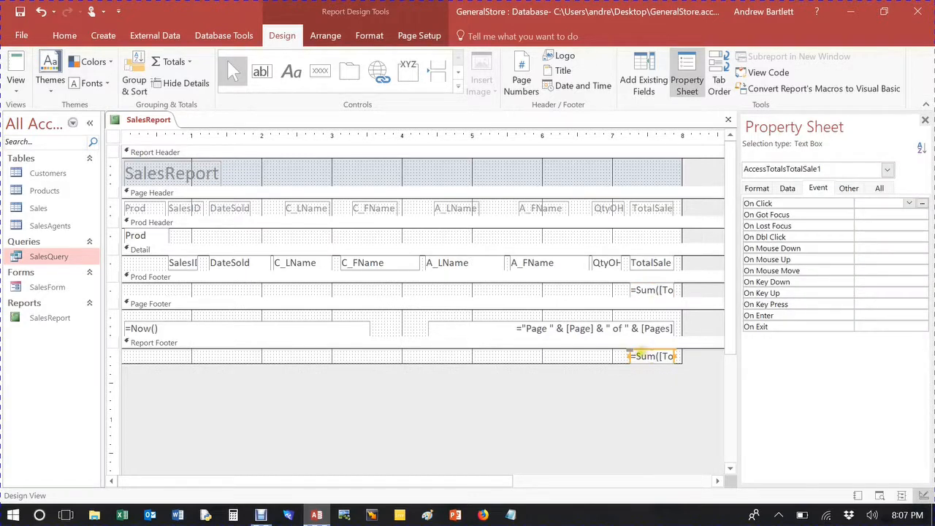
click(605, 359)
drag(635, 361, 624, 178)
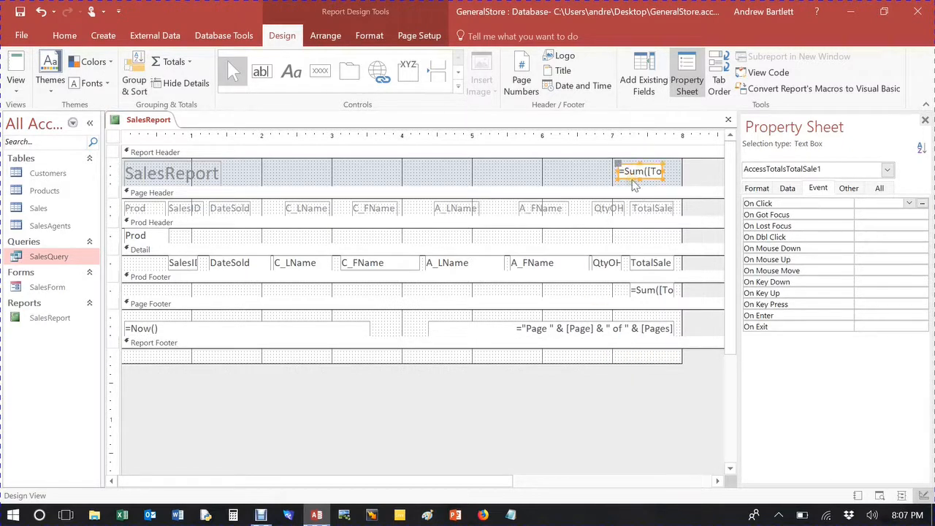
click(592, 173)
Step: Preview the report in Report view, then open it in Layout view
click(21, 66)
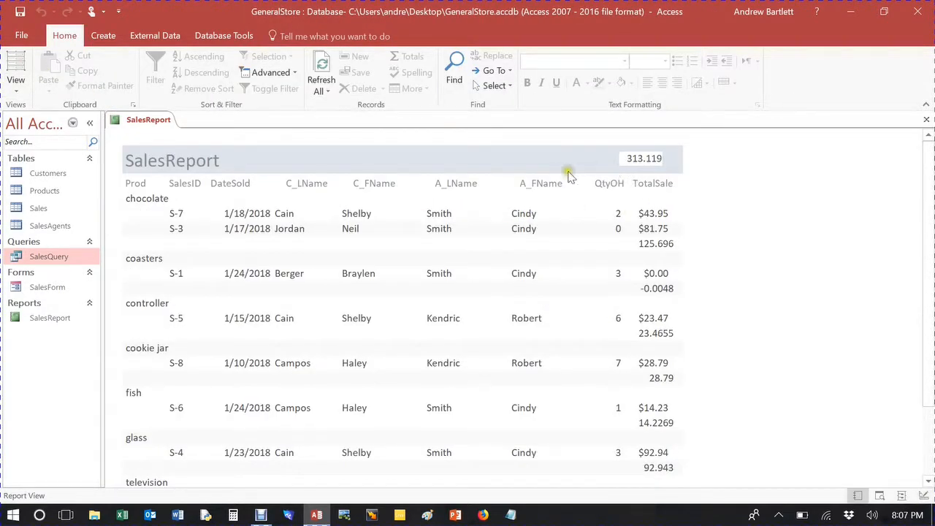
click(16, 64)
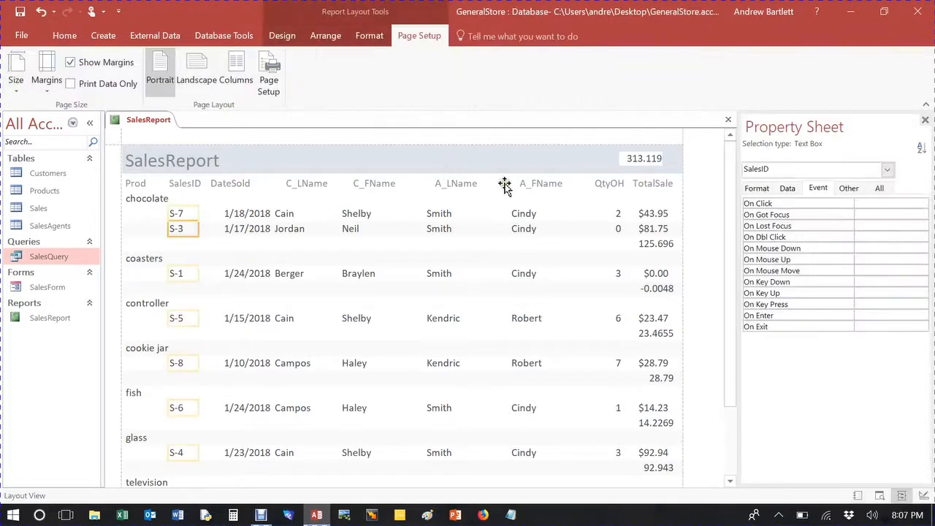
Step: Try to add a new label in the report header area using the Label tool in Layout view
click(291, 39)
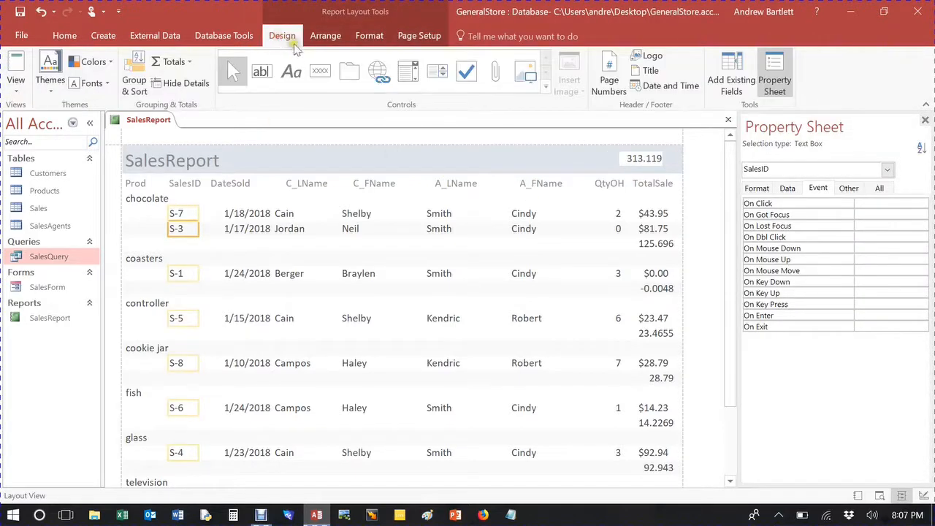
click(292, 71)
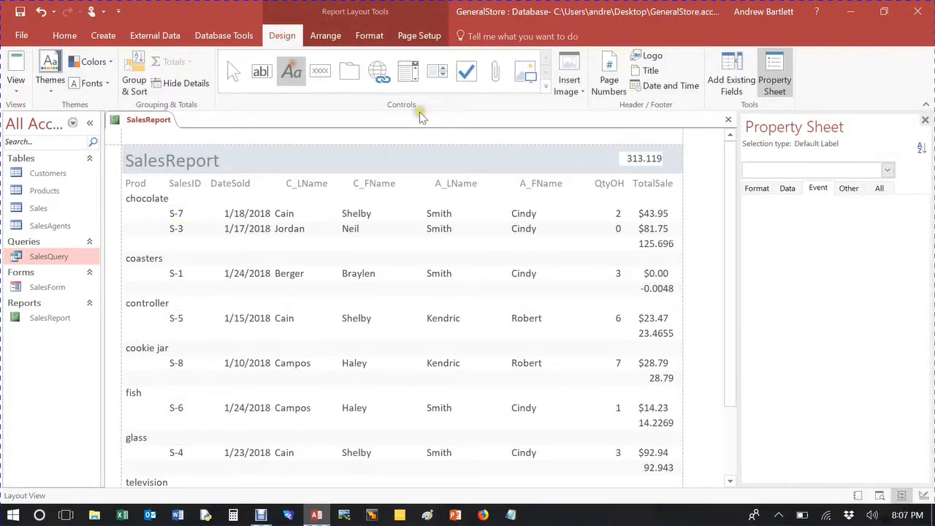
click(542, 158)
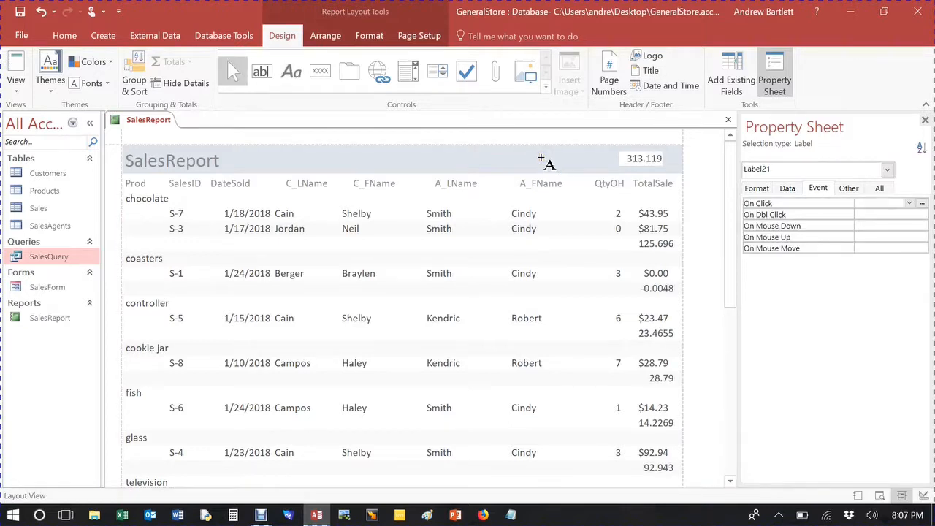
click(291, 71)
click(537, 158)
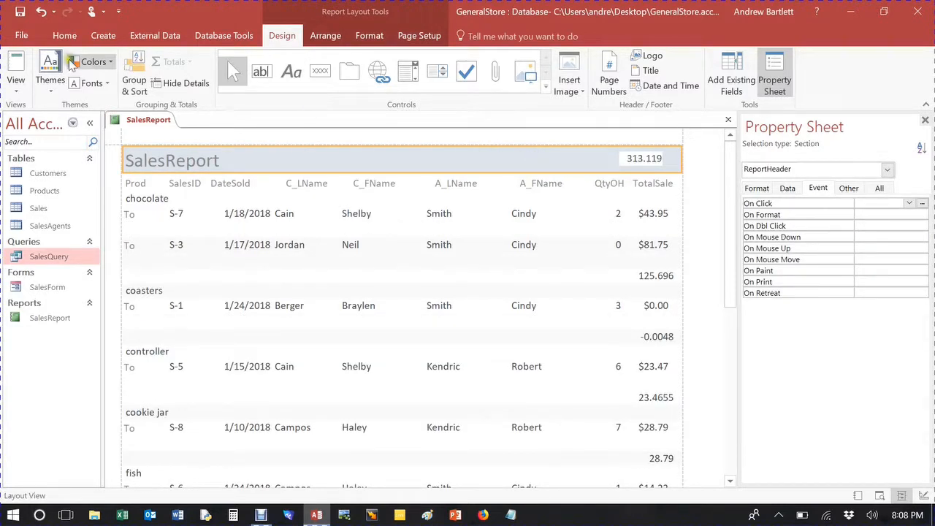
Step: In Design view, add a Net Profit label in the report header and associate it with the grand-total Sum box
click(15, 84)
click(36, 206)
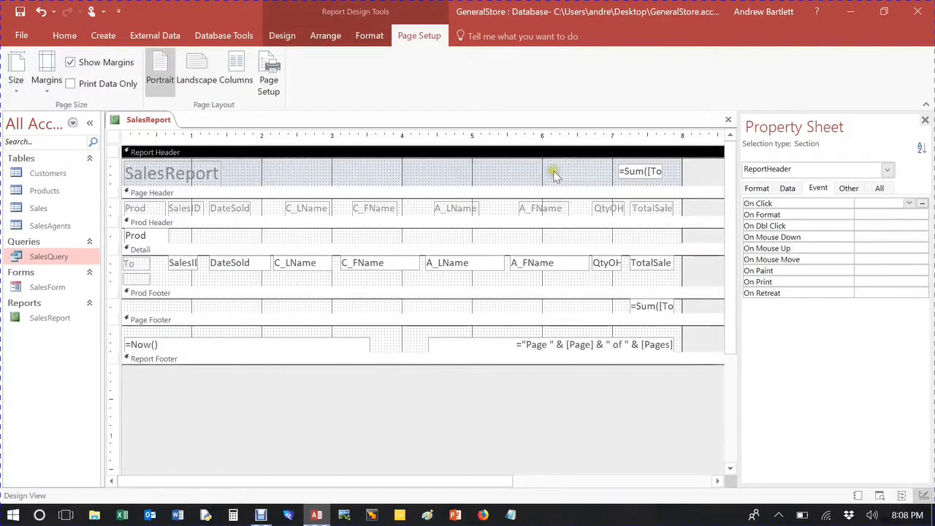
click(283, 36)
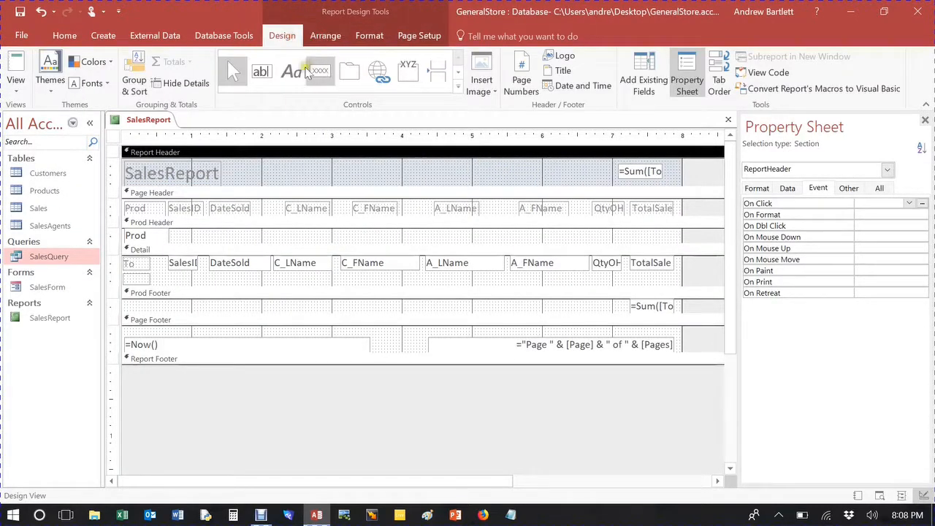
click(291, 71)
click(553, 171)
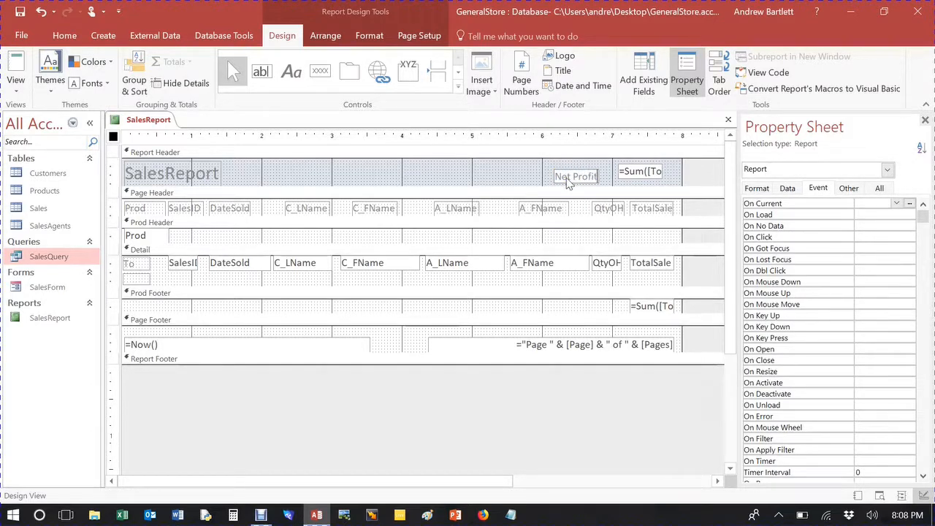
click(542, 177)
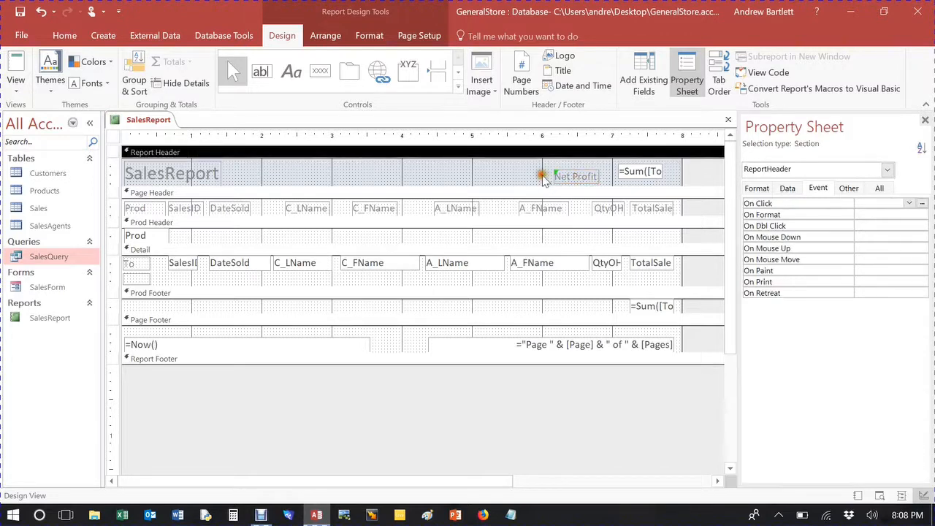
click(565, 177)
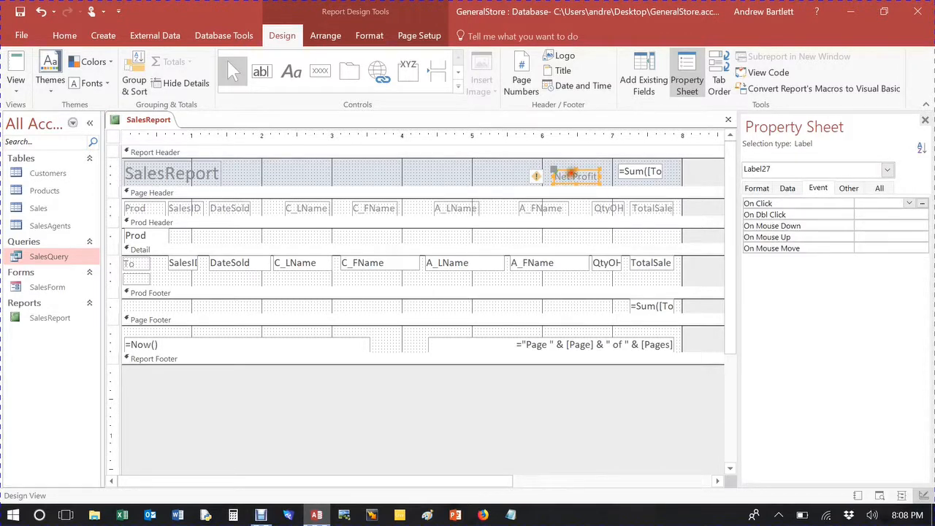
drag(552, 167, 555, 165)
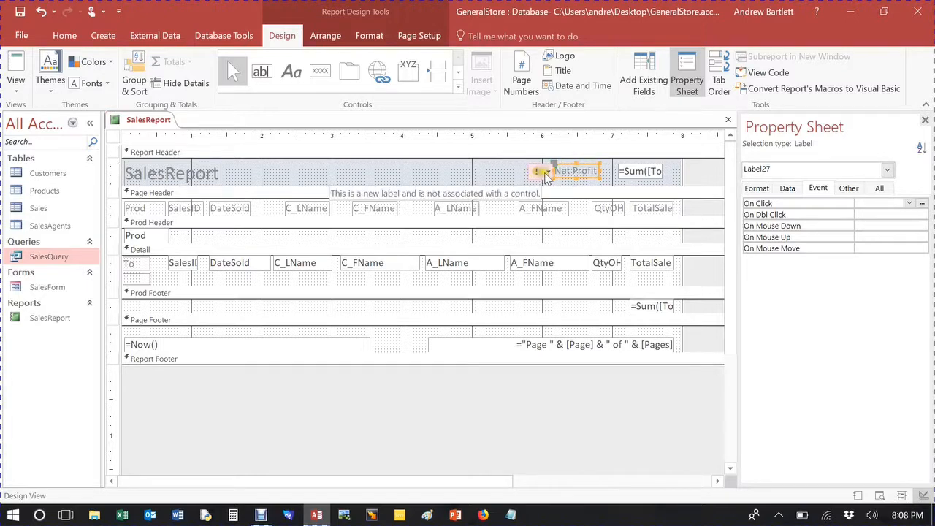
click(544, 174)
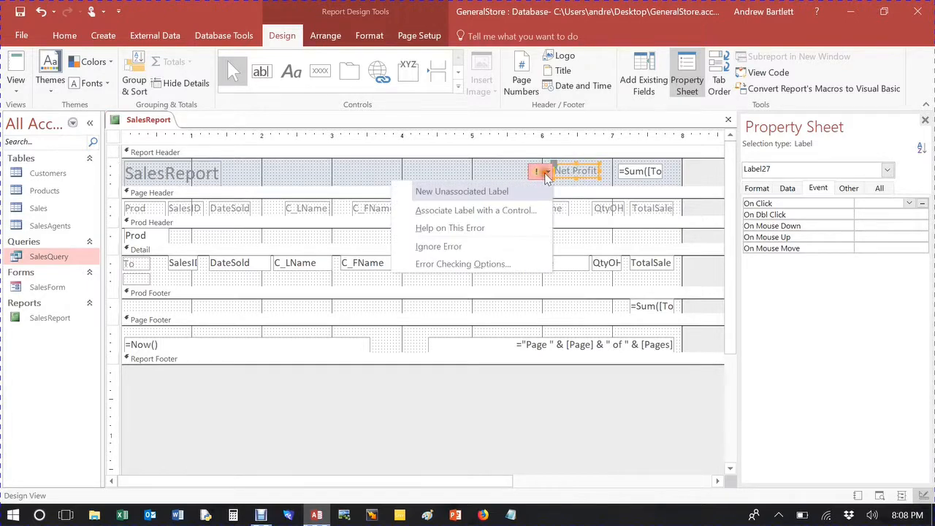
click(508, 216)
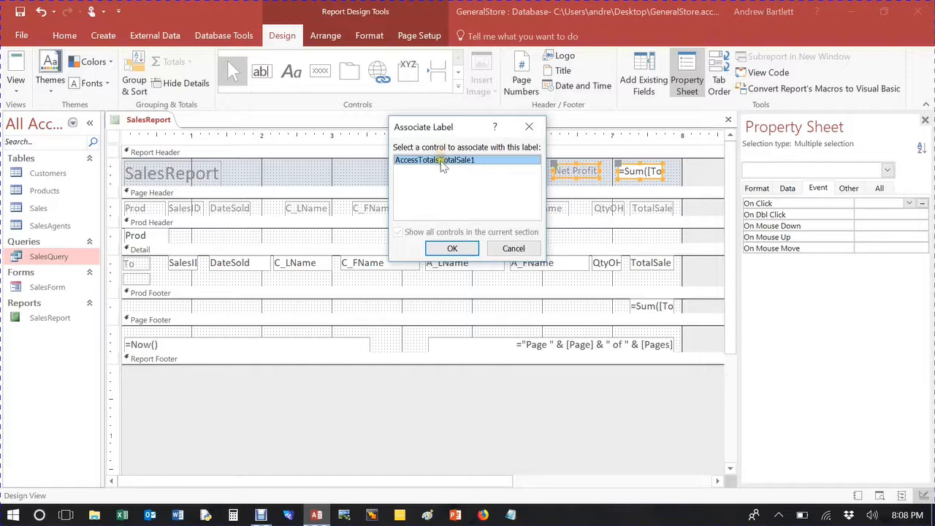
click(453, 249)
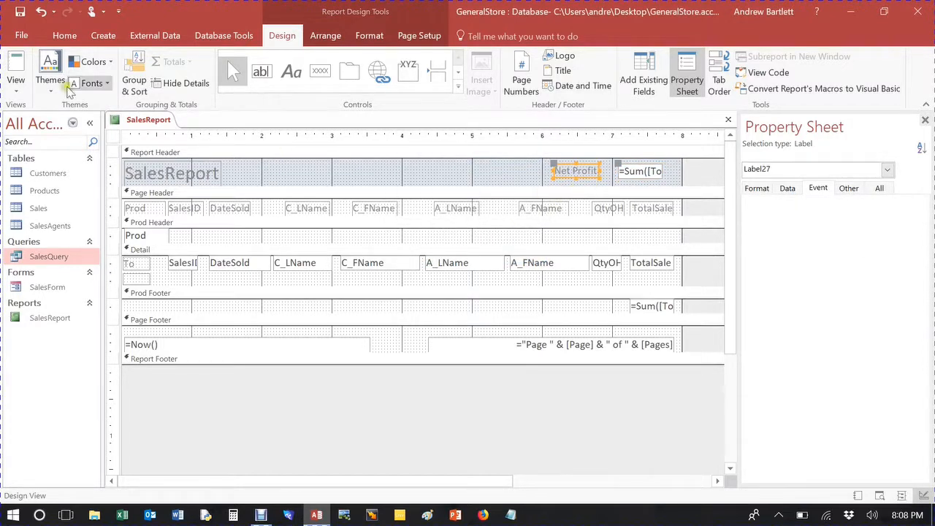
Step: Switch to Report view and scroll through the report to check the new label and totals
click(16, 64)
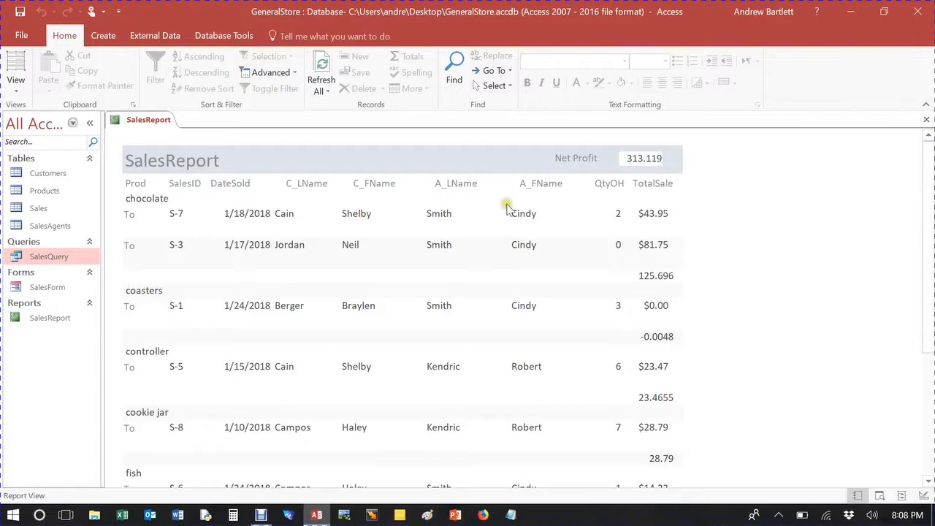
scroll(507, 212, down, 2)
scroll(504, 226, down, 3)
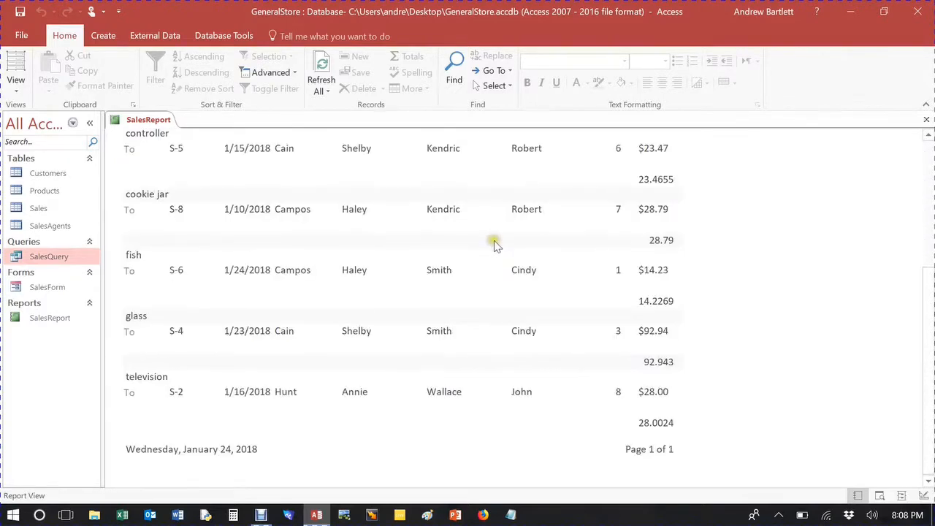
scroll(494, 240, up, 5)
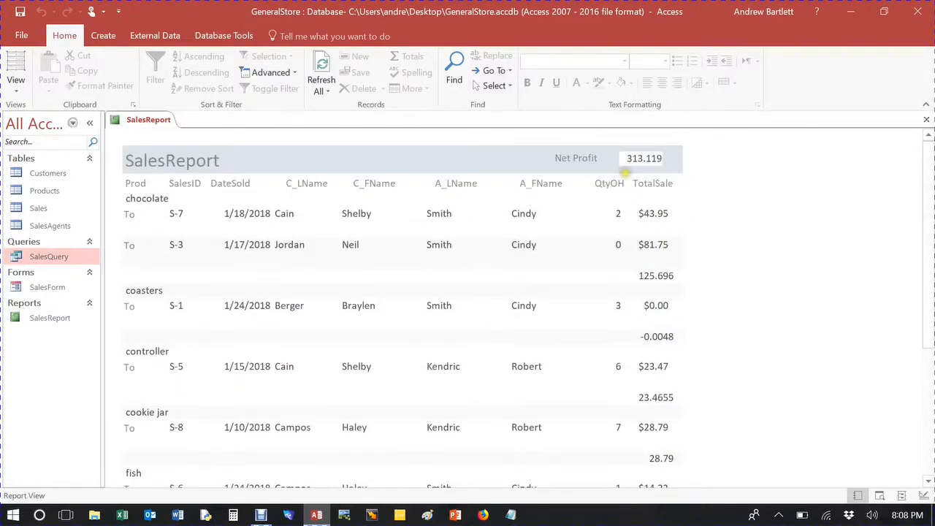
scroll(662, 230, down, 1)
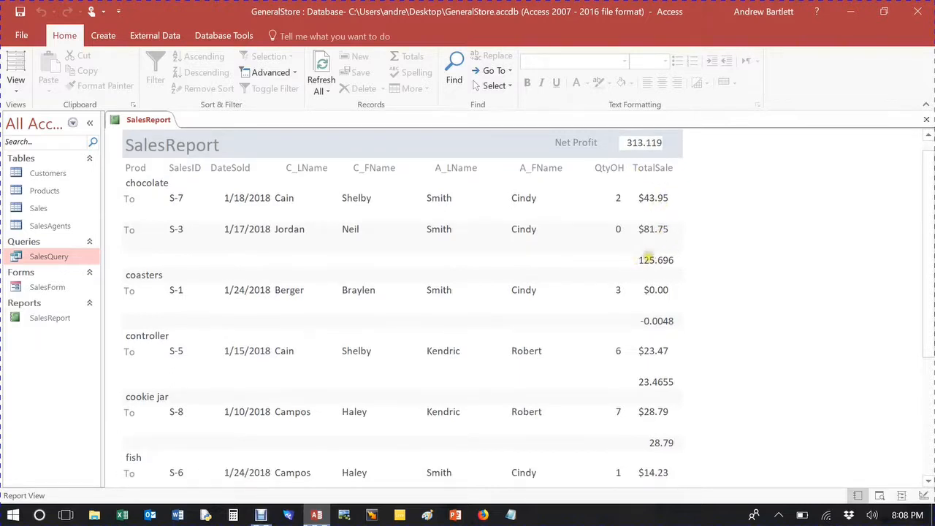
Step: In Layout view, set the format of the per-product TotalSale sum boxes to Currency
click(14, 65)
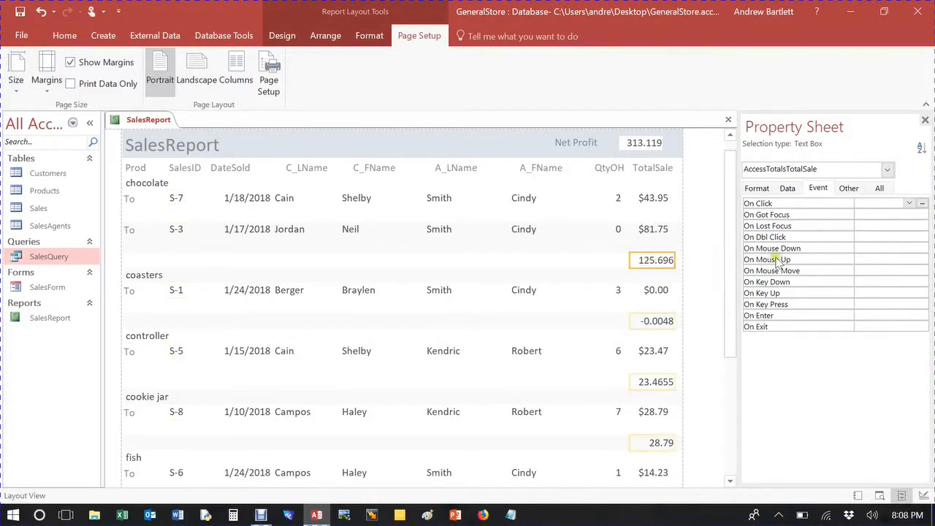
click(751, 189)
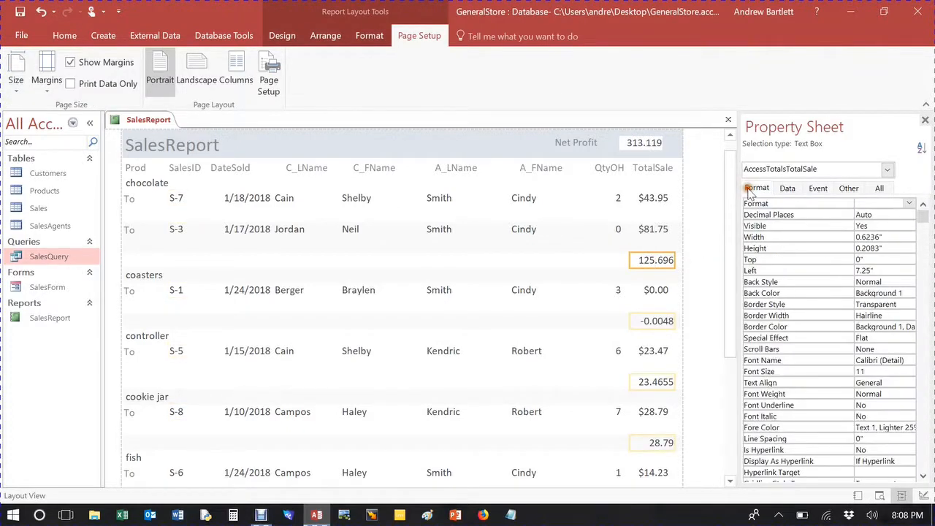
click(909, 204)
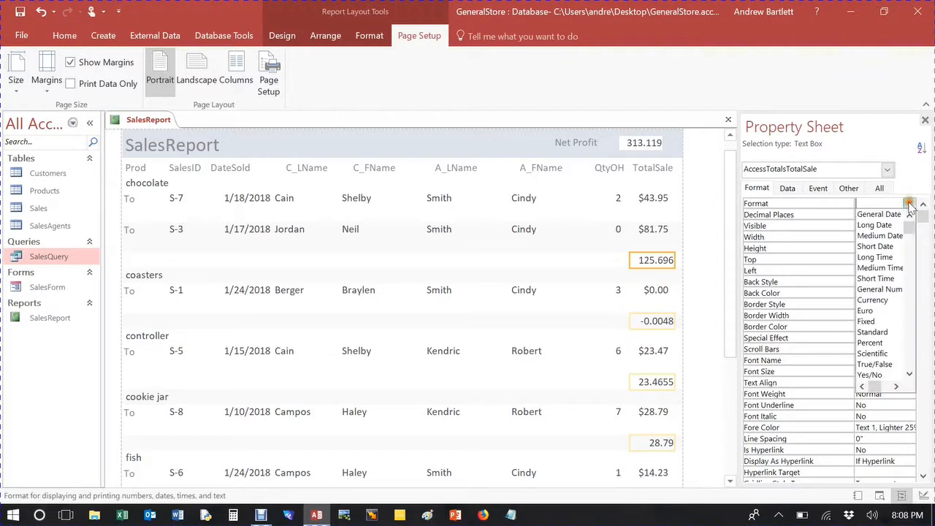
click(888, 299)
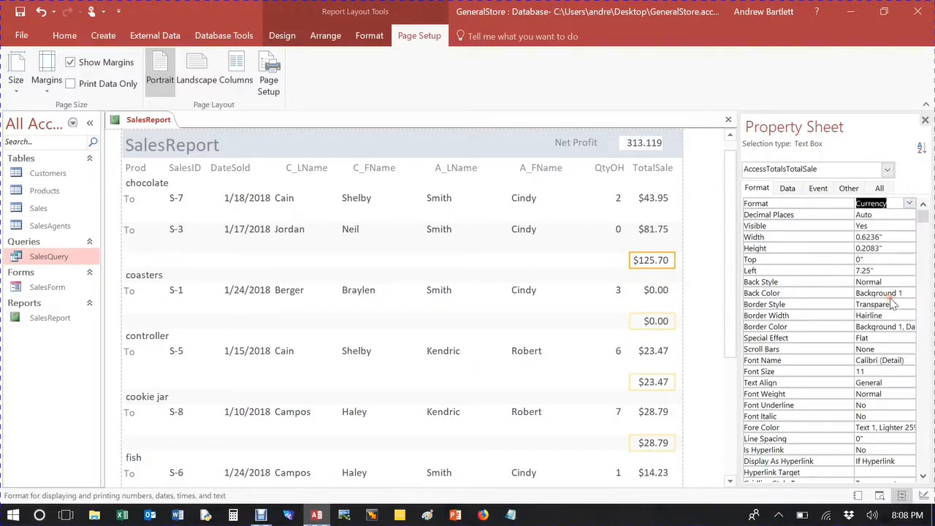
Step: Set the format of the Net Profit grand-total box to Currency
click(635, 144)
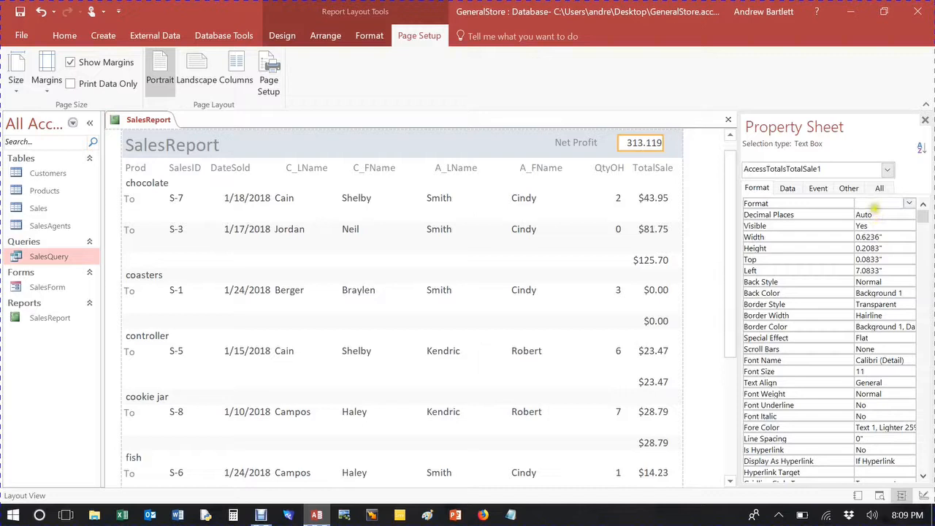
click(909, 204)
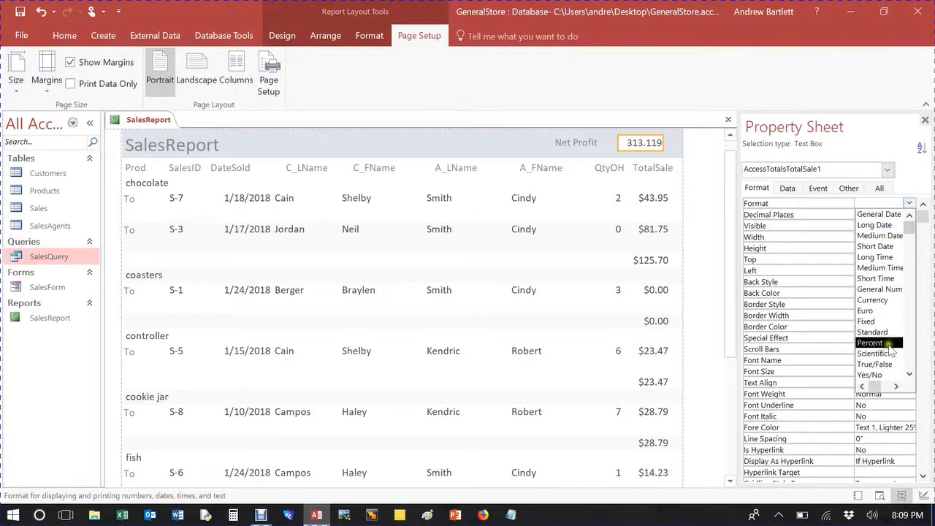
click(874, 300)
click(539, 143)
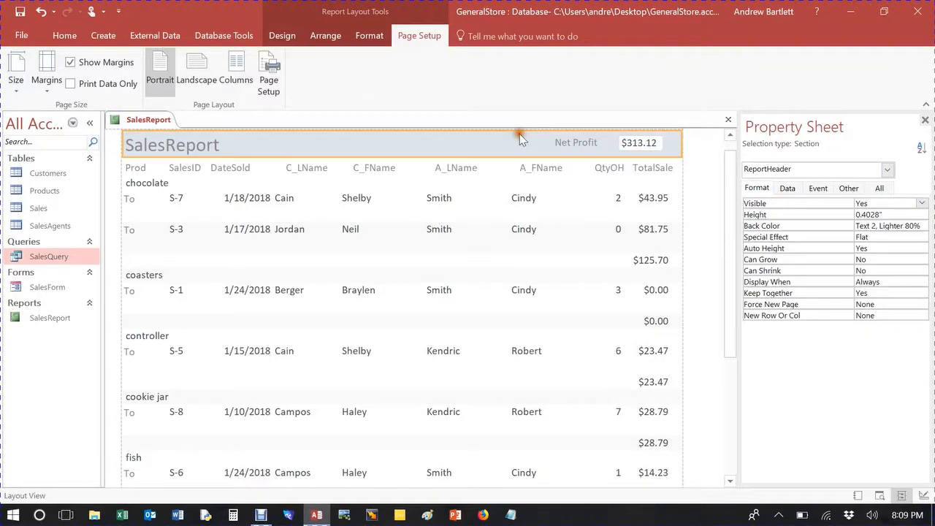
Step: Switch to Report view and scroll through the report to review the currency-formatted totals
scroll(599, 248, down, 3)
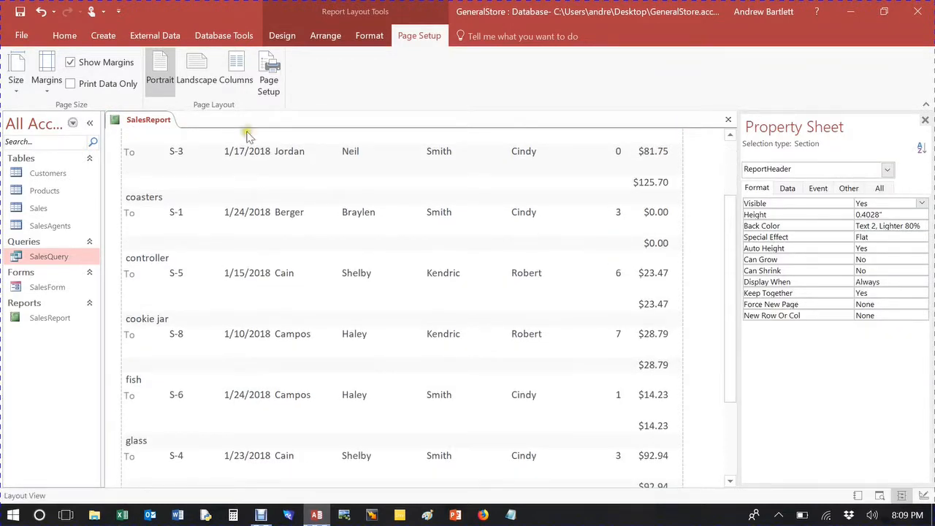
click(64, 35)
click(16, 63)
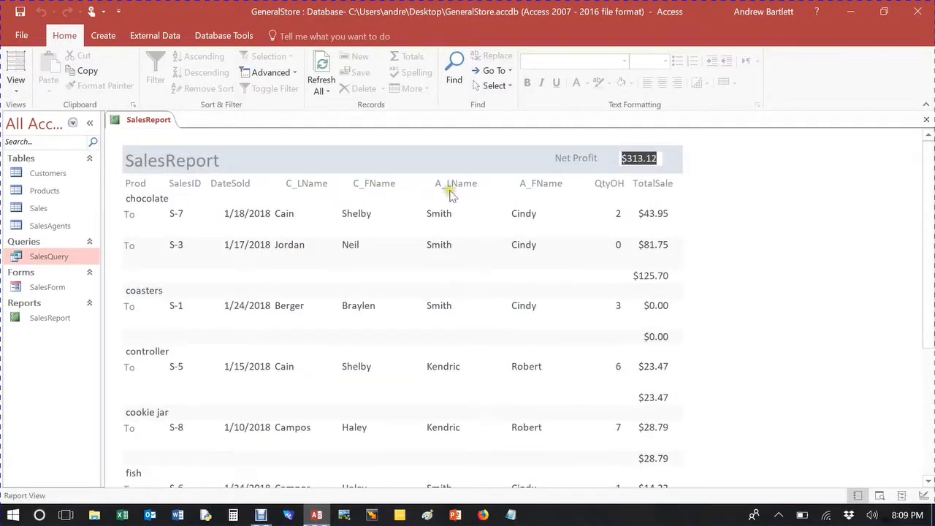
scroll(453, 194, down, 5)
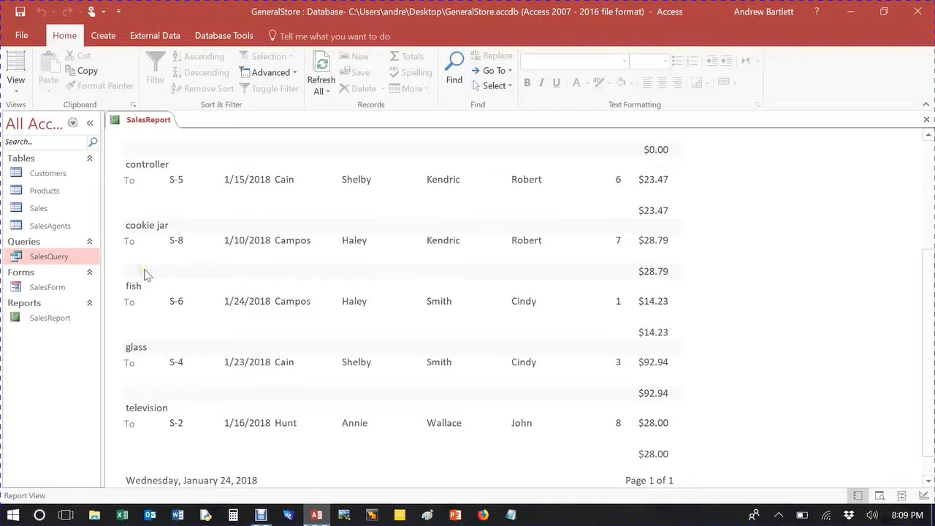
scroll(144, 274, up, 3)
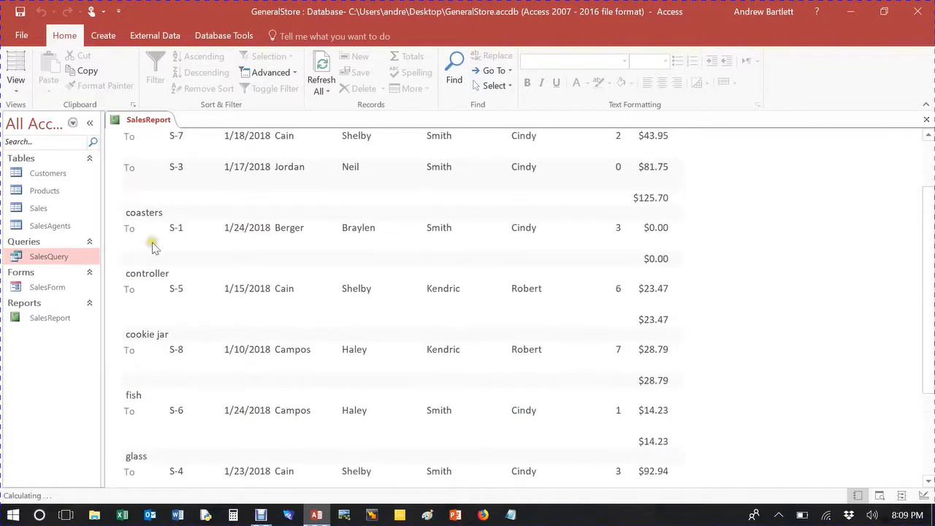
scroll(152, 244, up, 2)
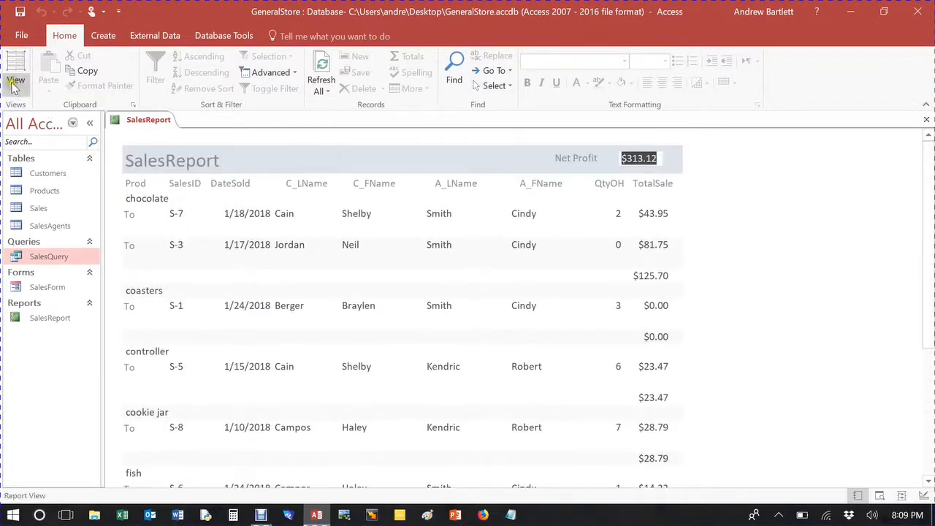
Step: In Layout view, delete the stray To label from the detail rows
click(12, 86)
click(136, 220)
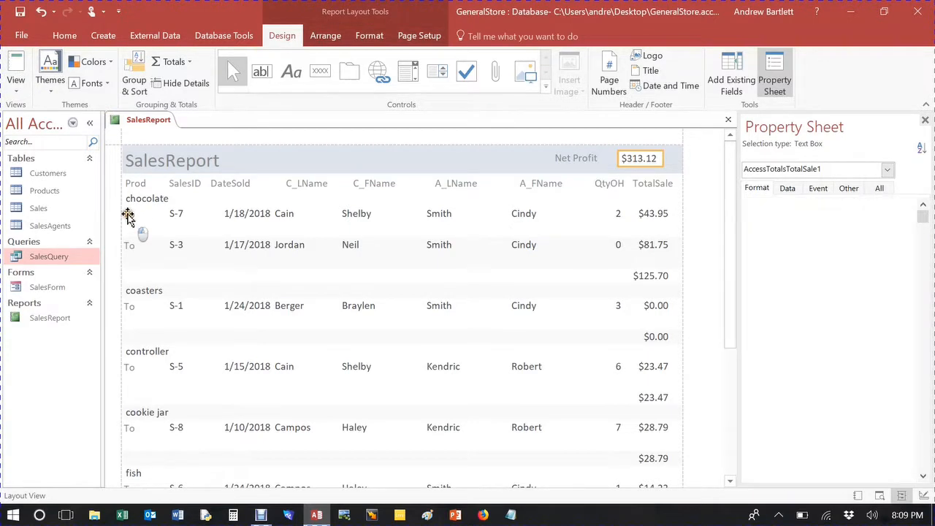
mouse_move(152, 215)
mouse_down()
mouse_move(165, 216)
mouse_move(141, 215)
mouse_up()
click(139, 219)
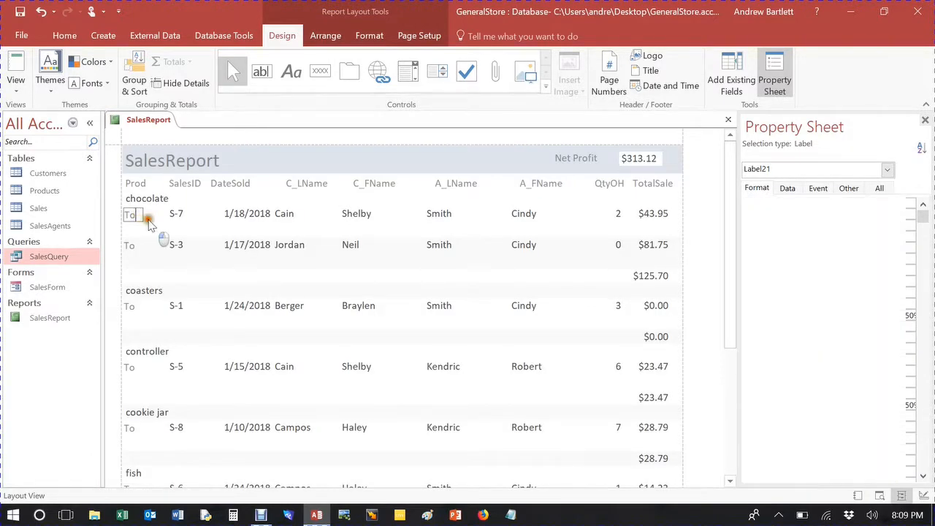
click(134, 214)
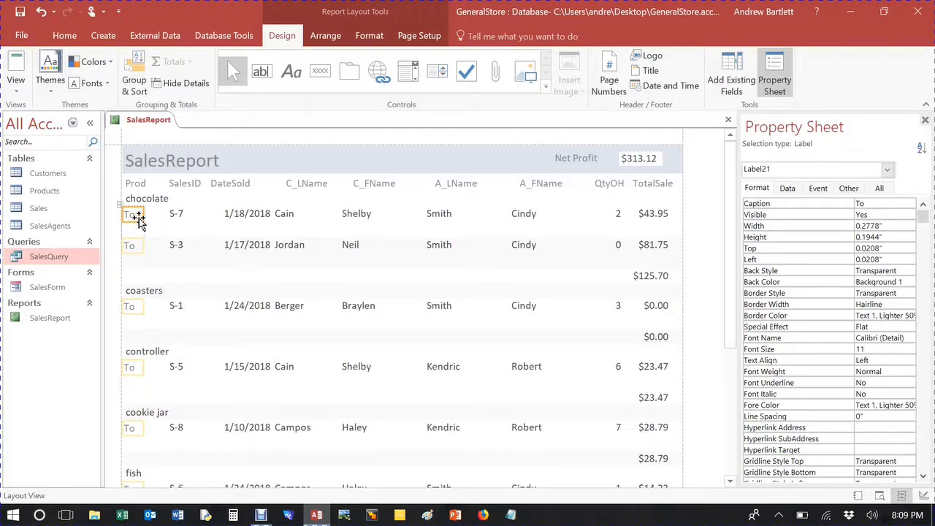
key(Delete)
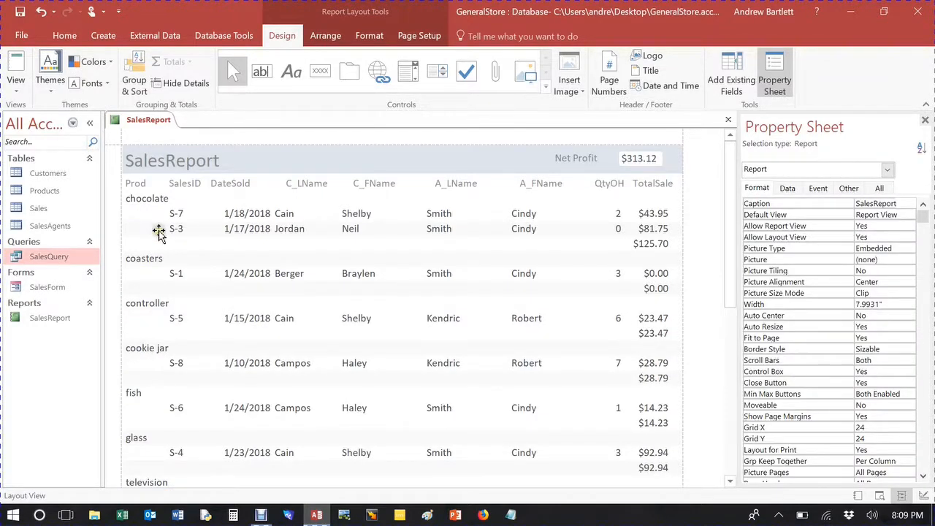
Step: Switch to Report view and scroll through the report to review the cleaned-up layout
scroll(202, 250, down, 2)
scroll(206, 262, up, 2)
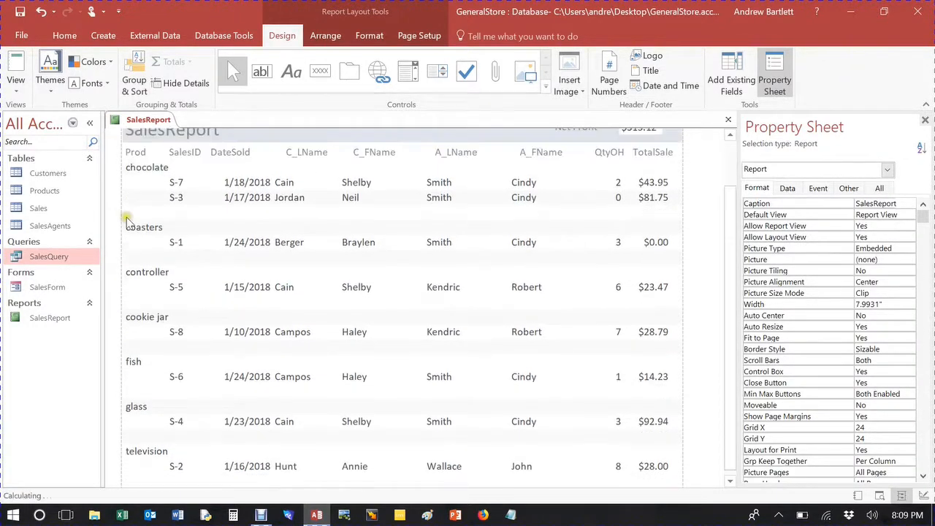
click(15, 70)
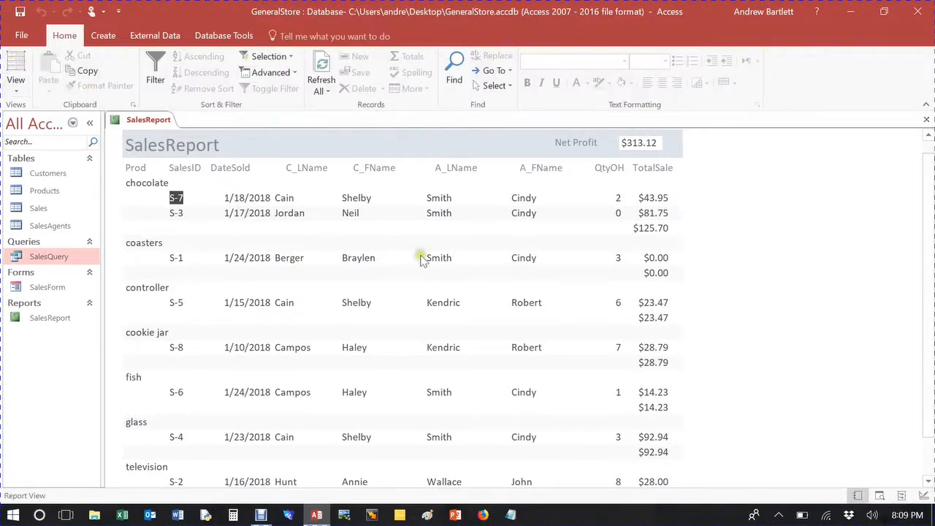
scroll(312, 230, down, 2)
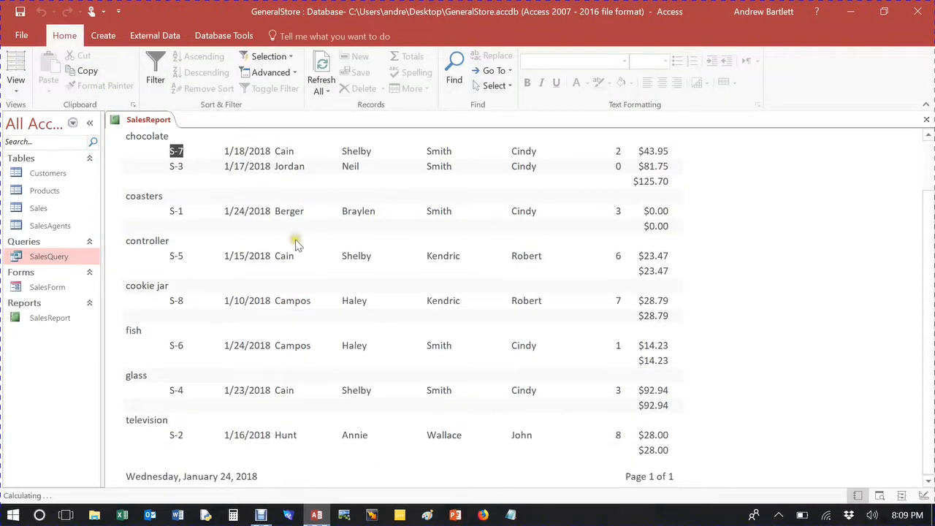
scroll(630, 361, up, 2)
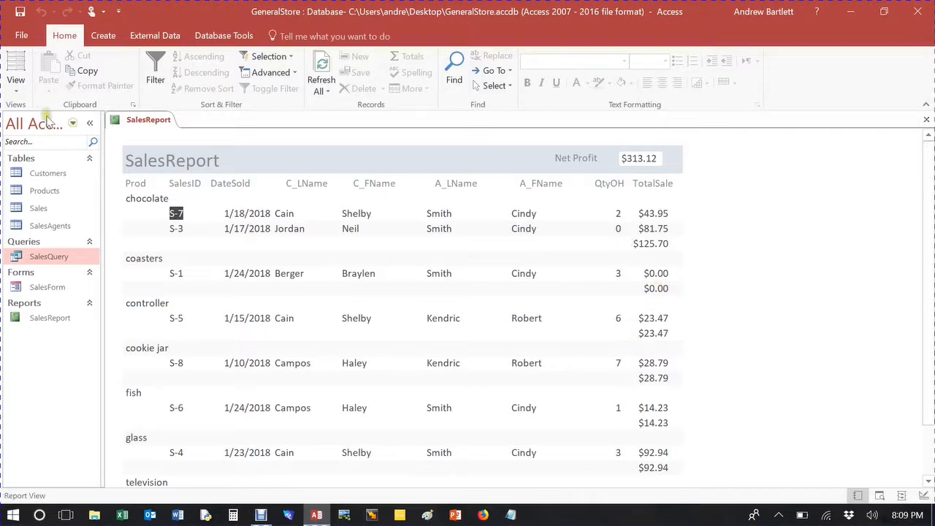
click(169, 260)
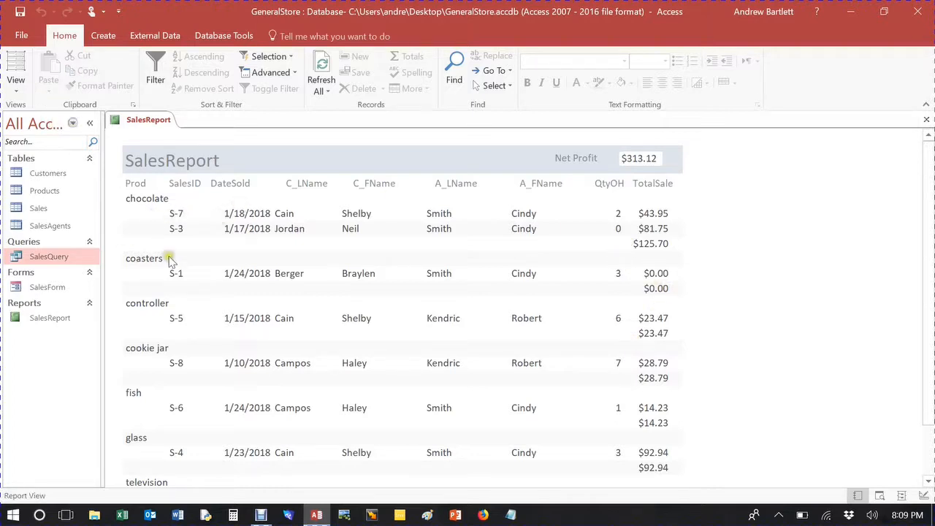